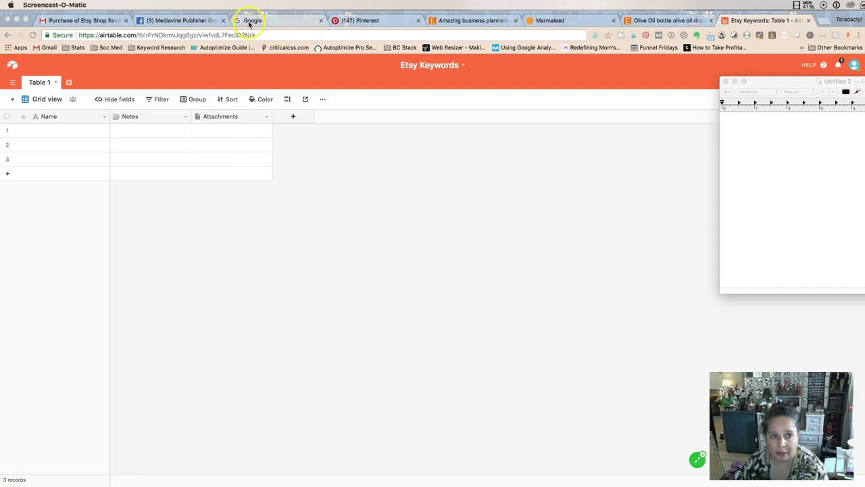
Reorder the browser tabs so the Etsy shop and the olive oil bottle listing come before the Google tab.
left_click(495, 22)
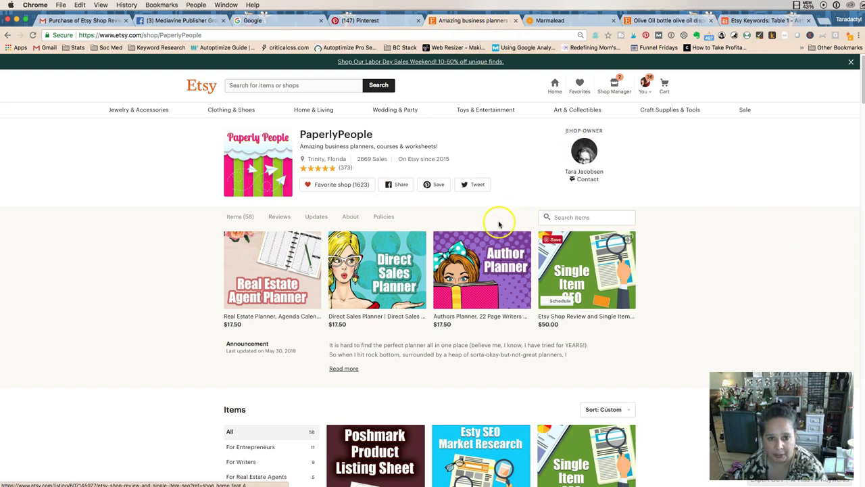
left_click_drag(463, 20, 280, 19)
left_click_drag(638, 24, 378, 20)
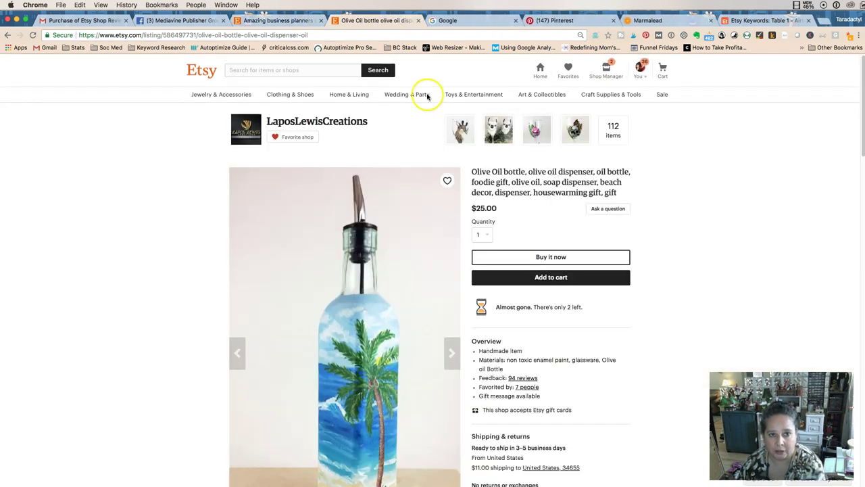
Look over the olive oil bottle listing and start a keyword list in TextEdit with "Olive Oil Bottle".
scroll(371, 193, "down", 1)
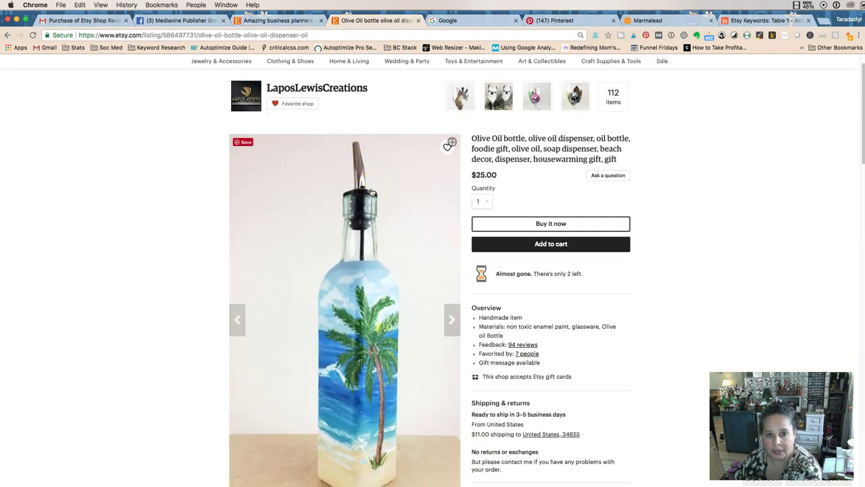
scroll(371, 193, "down", 2)
scroll(372, 193, "up", 1)
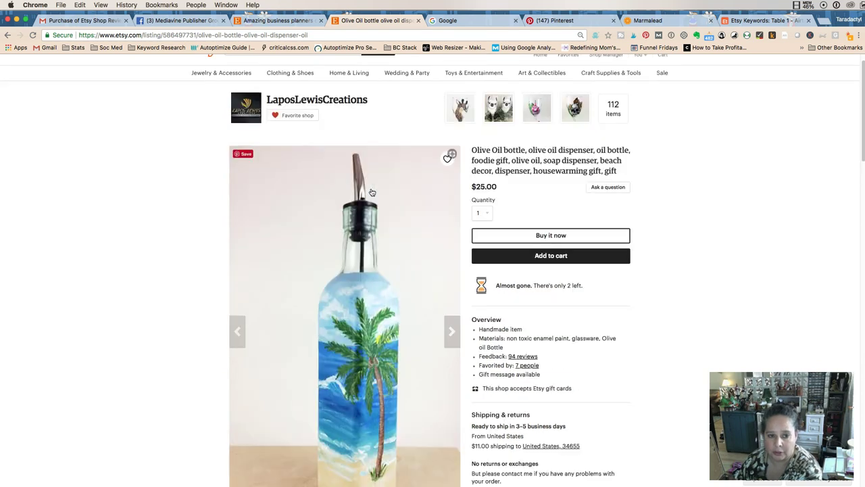
scroll(372, 192, "down", 2)
scroll(372, 193, "up", 2)
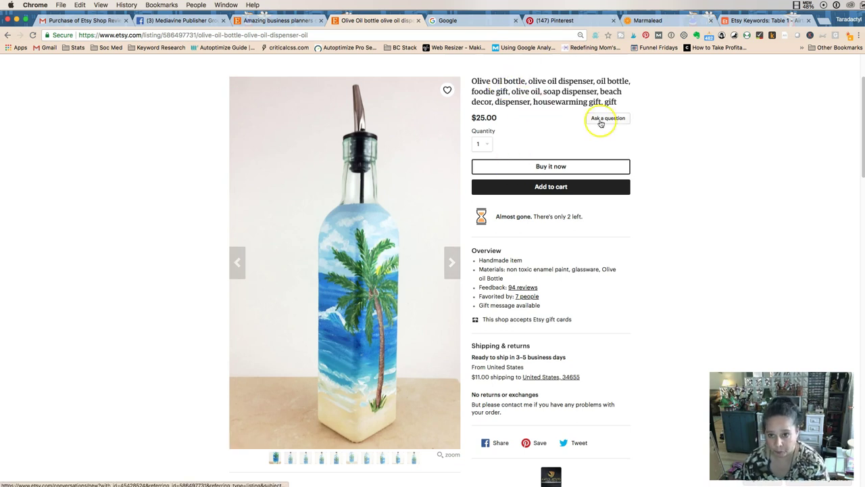
key("super+Tab")
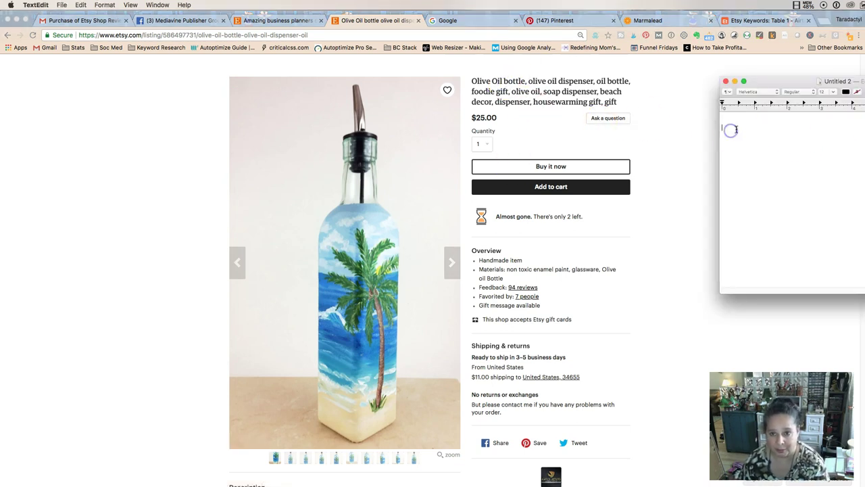
left_click(728, 115)
type("Olive Oil Bottle")
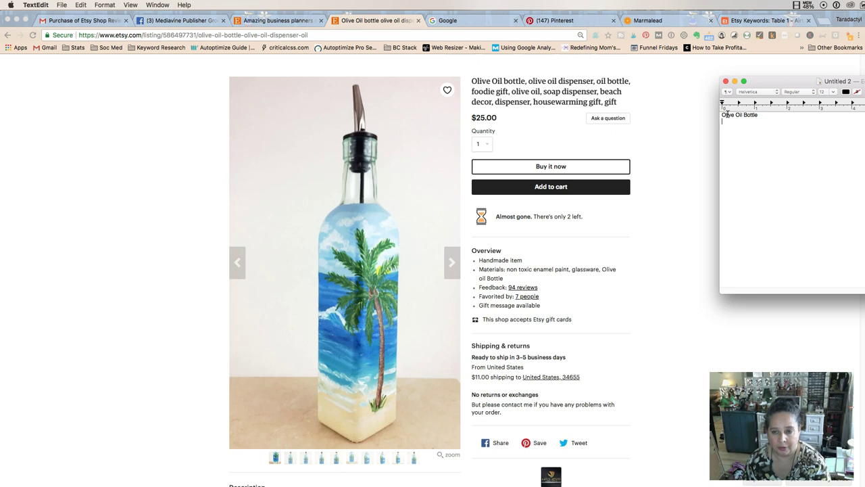
Add "Spout" and "Dispenser" to the keyword list, each on its own line.
key("Return")
type("Spou")
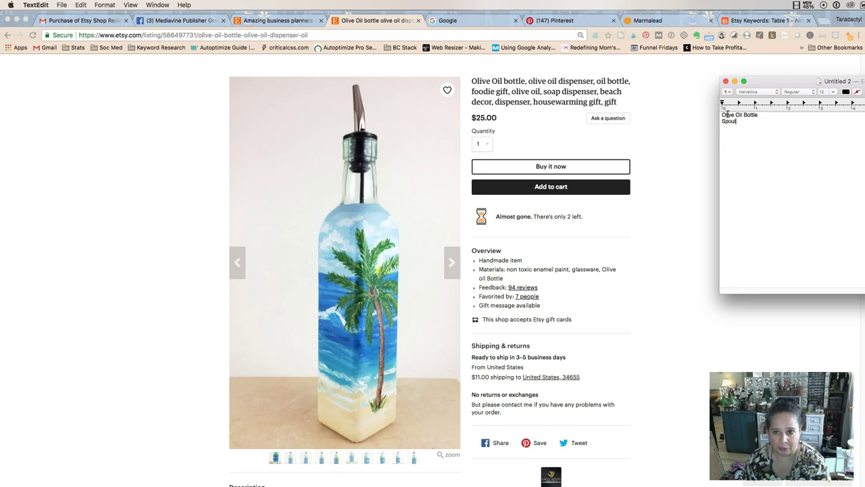
type("t")
key("Return")
type("Dis")
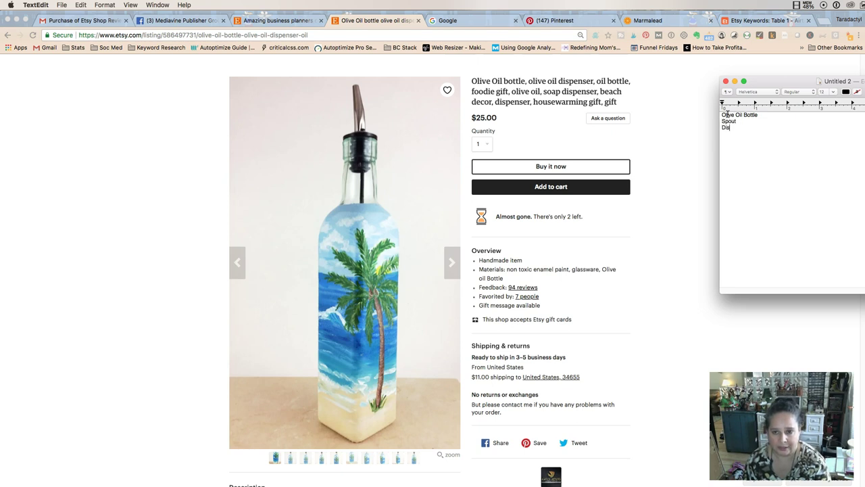
type("penser")
key("Return")
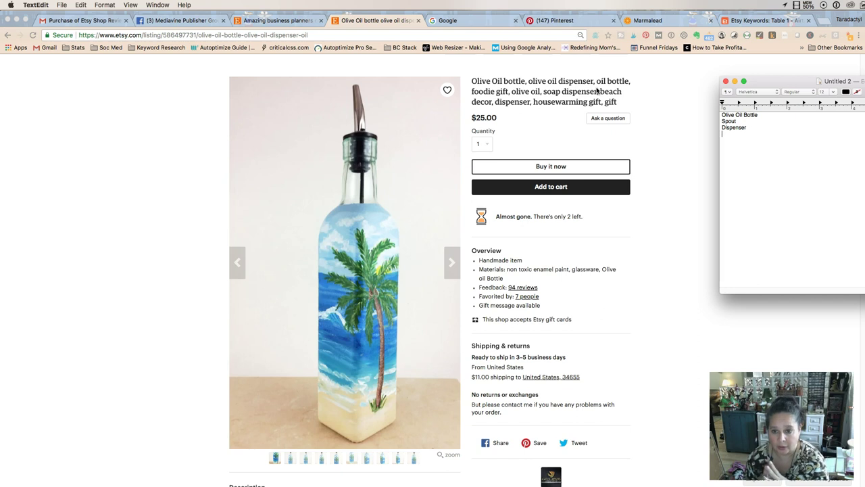
Add the gift keywords "Foodie Gift" and "Gift For Cook" below "Dispenser" on separate lines.
left_click(750, 120)
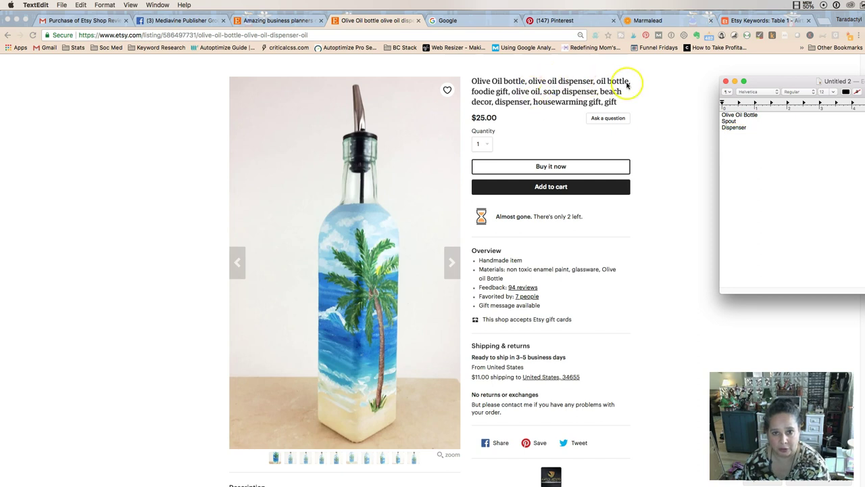
left_click(748, 142)
key("Return")
type("Foodie Gift")
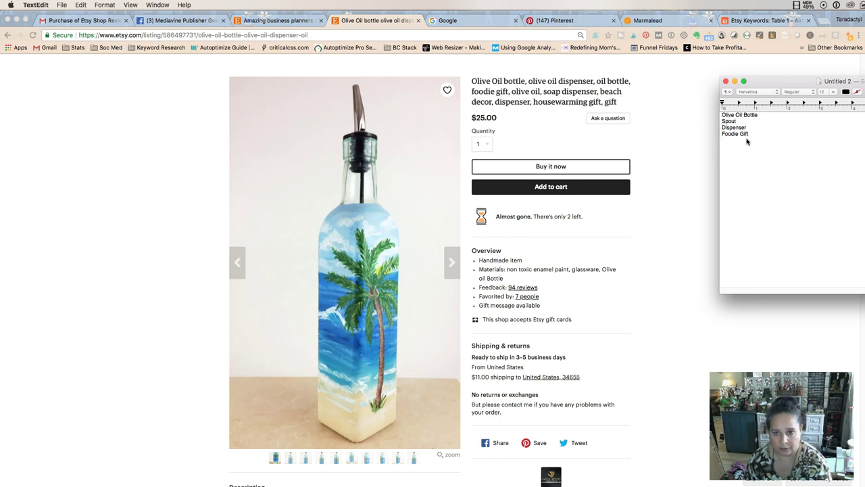
type(" Gift For Cook")
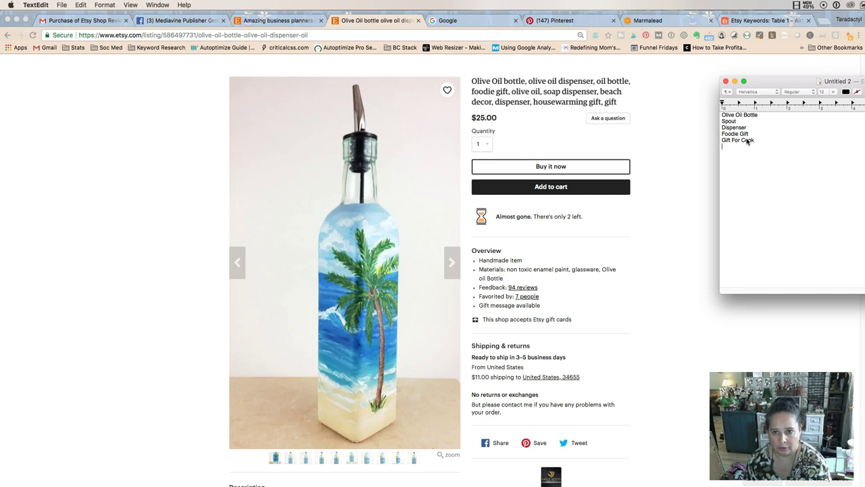
key("Return")
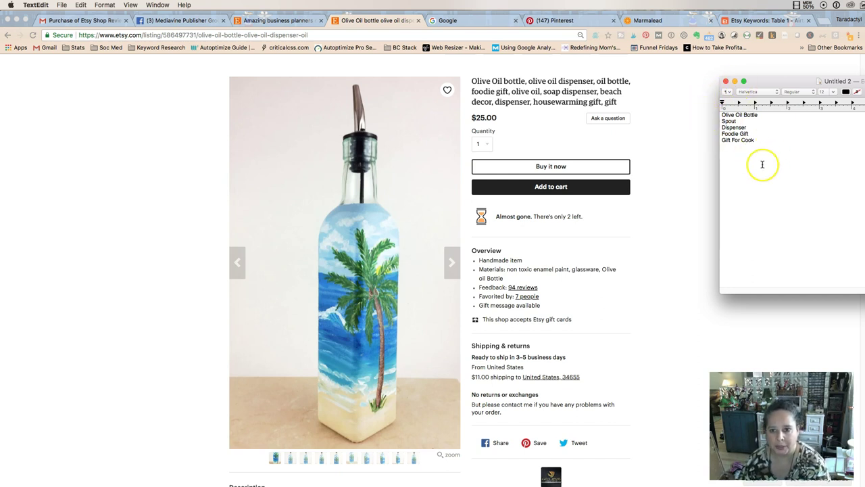
Extend the "Dispenser" entry in the keyword list so it reads "Soap Dispenser".
left_click(722, 127)
type("S")
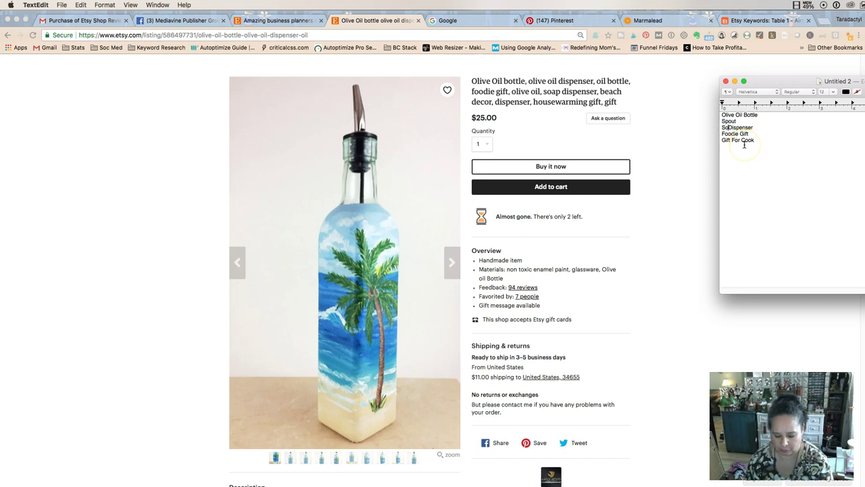
type("oap")
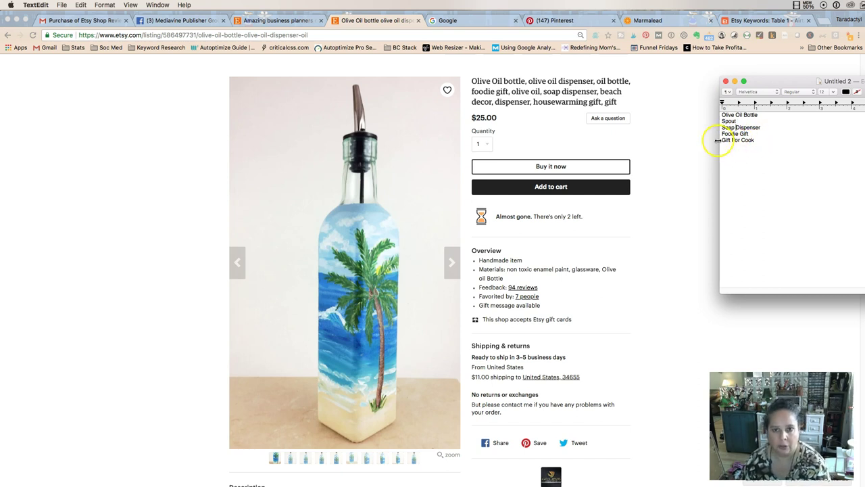
Add "Beach Decor" and "Tropical" on separate lines below "Gift For Cook".
left_click(759, 140)
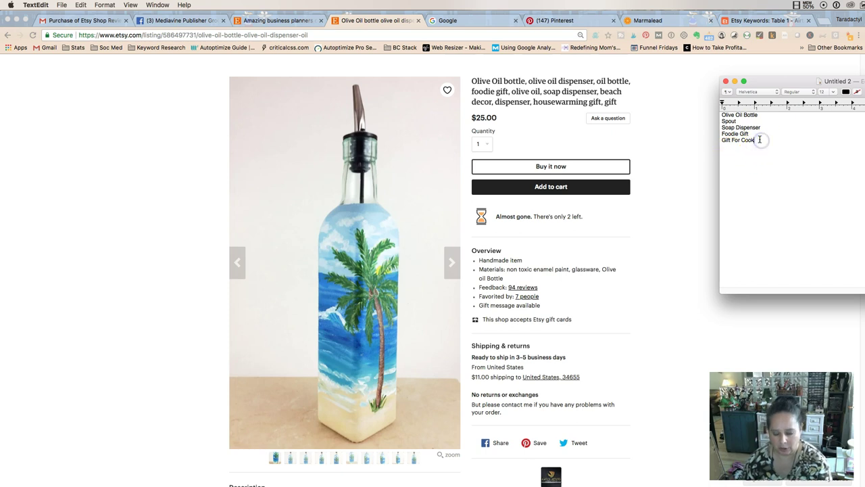
key("Return")
type("Beach De")
type("cor ")
type("Tropica")
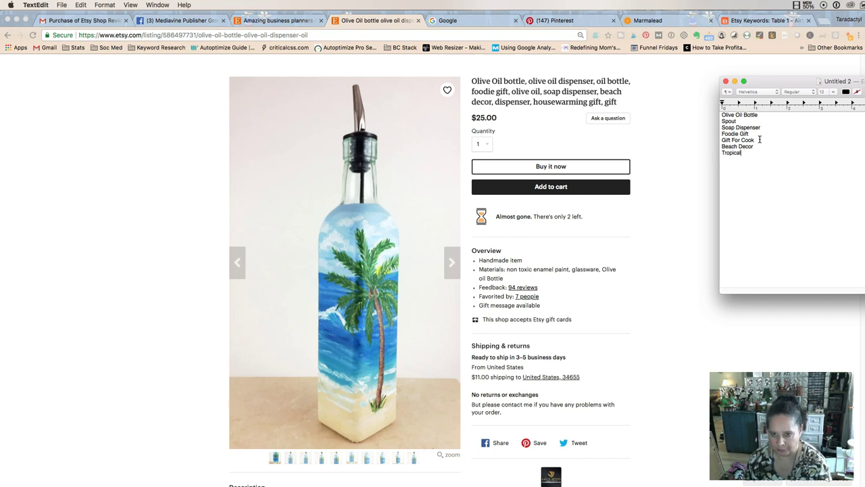
type("l")
key("Return")
Add "Florida" with a capital F as the keyword below "Tropical".
type("florida")
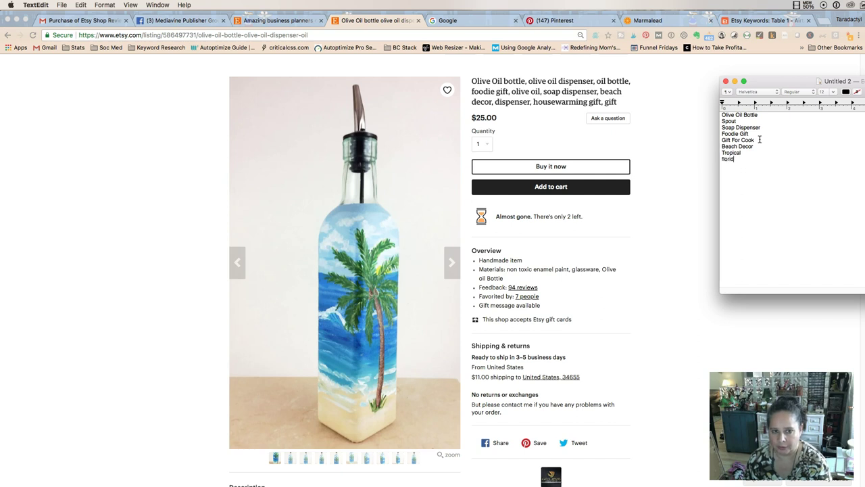
key("BackSpace")
key("BackSpace")
key("BackSpace")
key("BackSpace")
key("BackSpace")
key("BackSpace")
key("BackSpace")
type("Florida")
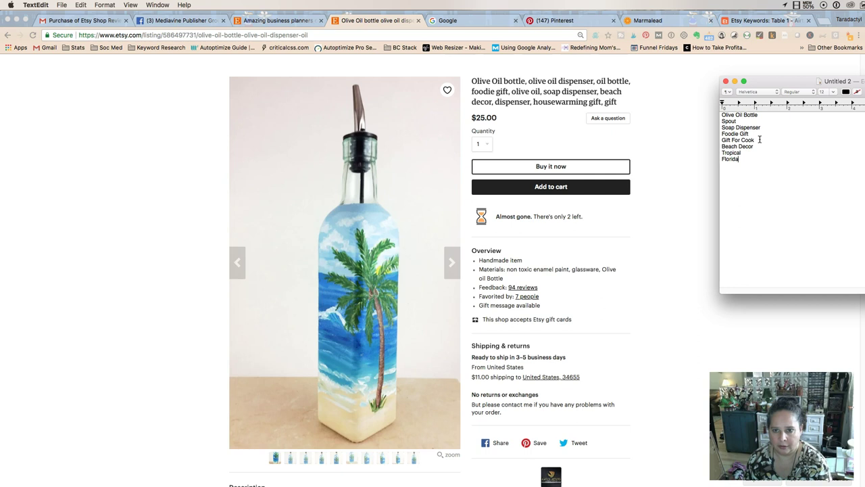
Add "Housewarming Gift" at the end of the keyword list and move the notes window further aside.
left_click(774, 133)
left_click(772, 168)
type("Housear")
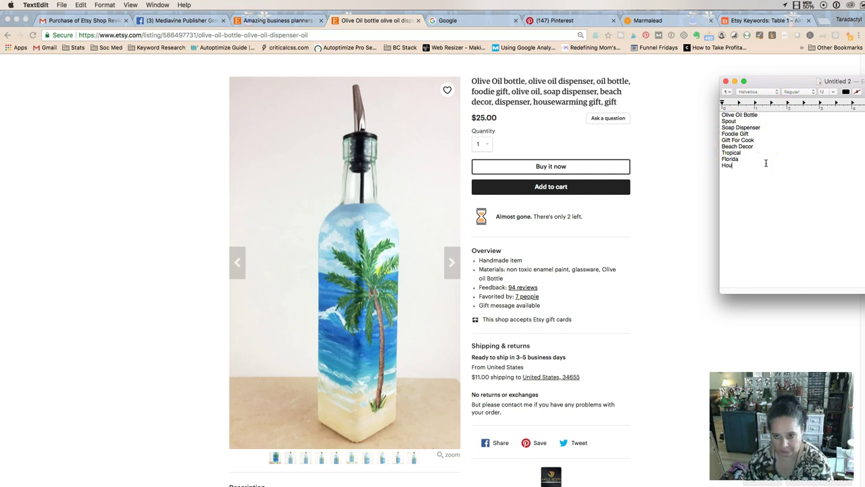
key("BackSpace")
key("BackSpace")
type("warming Gift")
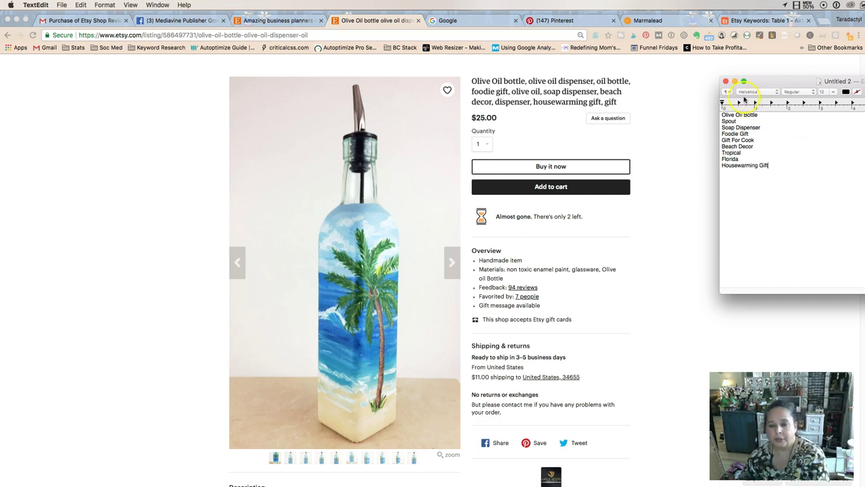
left_click_drag(769, 82, 803, 75)
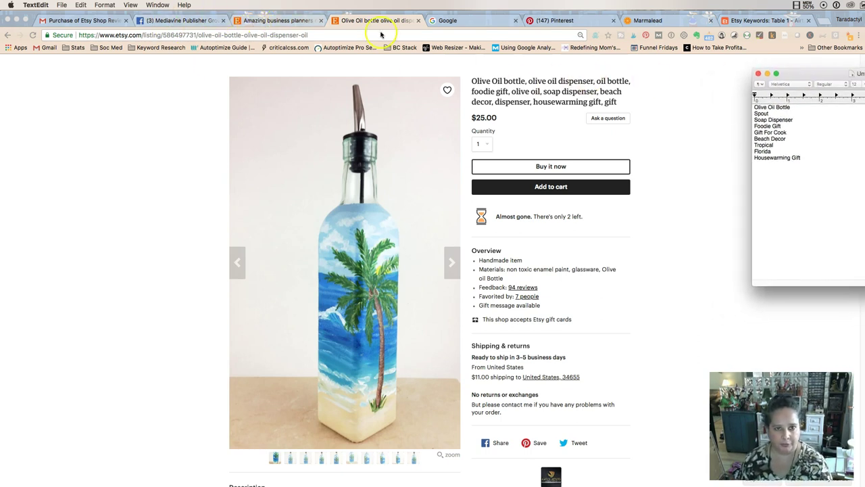
Switch to Google, enter "oil bottle" and search for the suggested phrase "oil bottle dispenser".
left_click(446, 20)
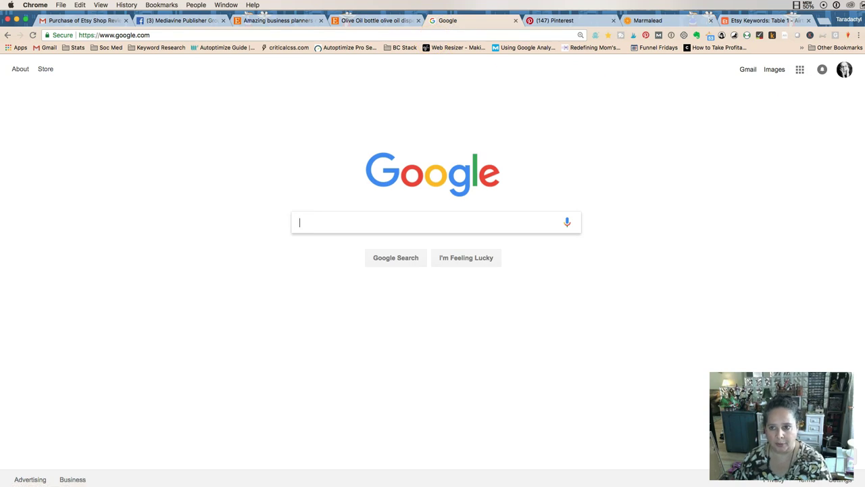
key("super+Tab")
left_click(440, 223)
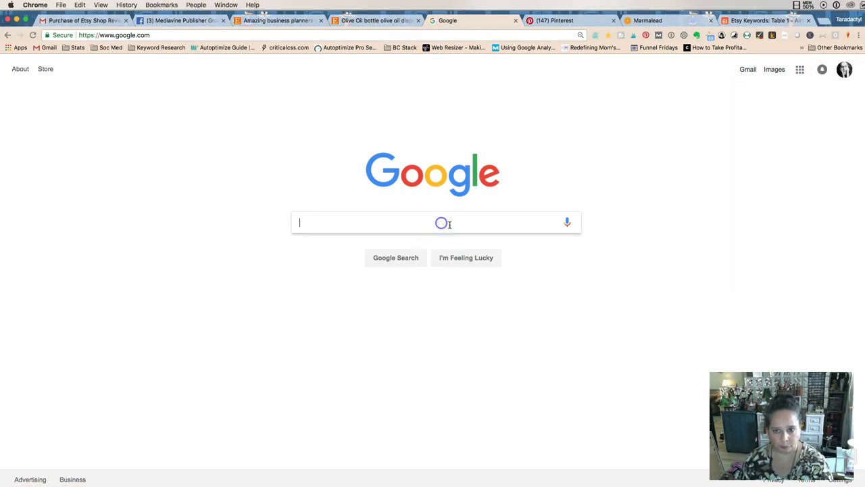
left_click(479, 222)
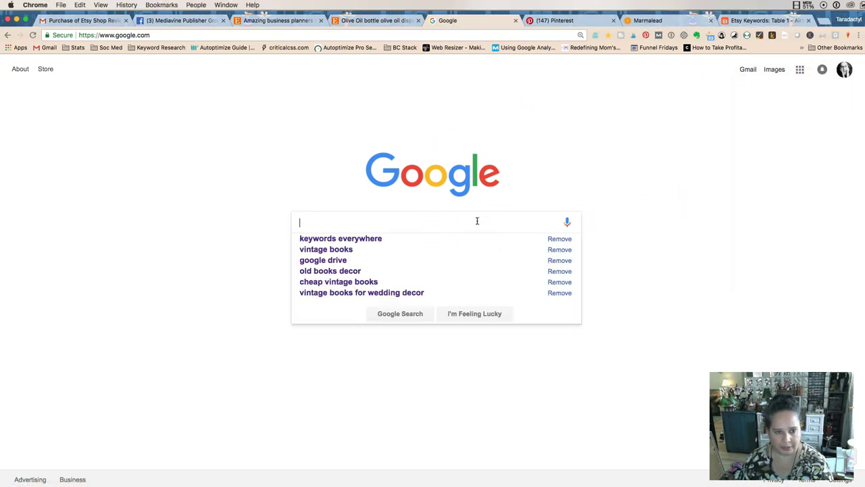
type("oil bo")
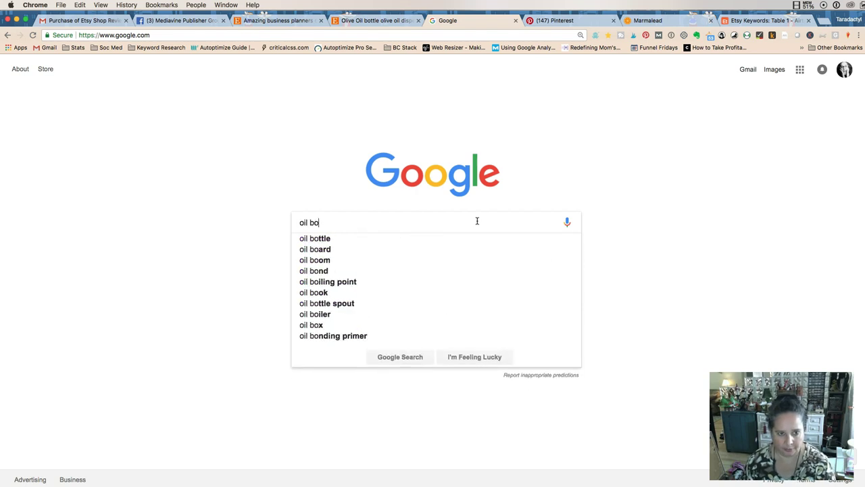
type("ttle")
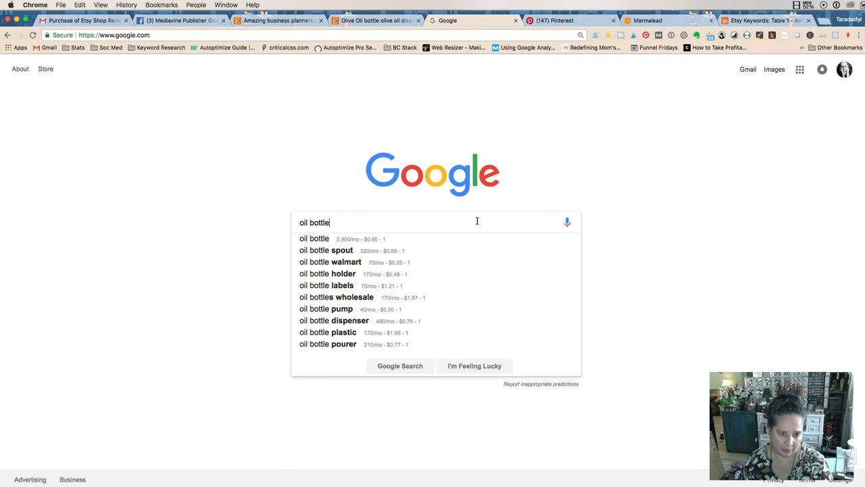
left_click(430, 320)
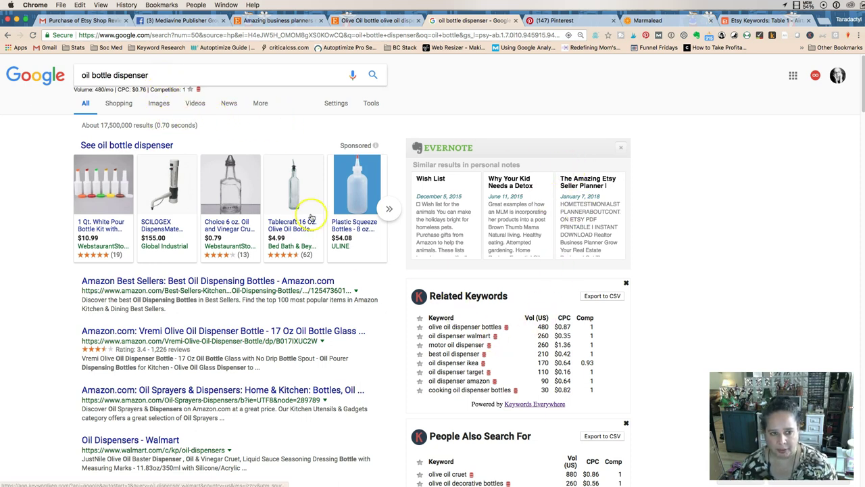
Record the Google search volume in the TextEdit notes, below the keyword list, as "Oil Bottle Dispensers 480 (g)".
mouse_move(225, 192)
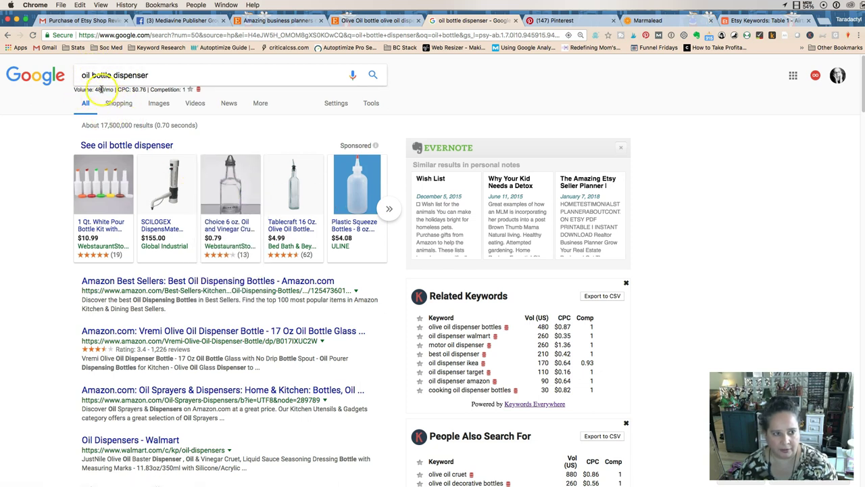
key("super+Tab")
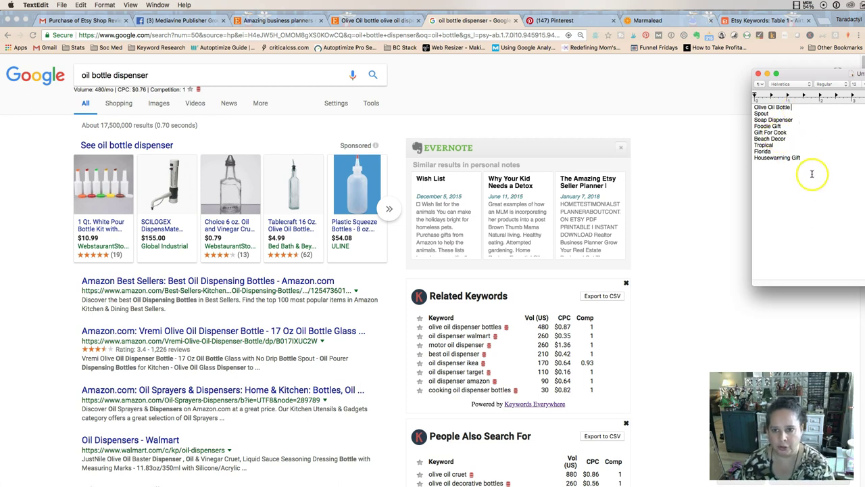
left_click(812, 164)
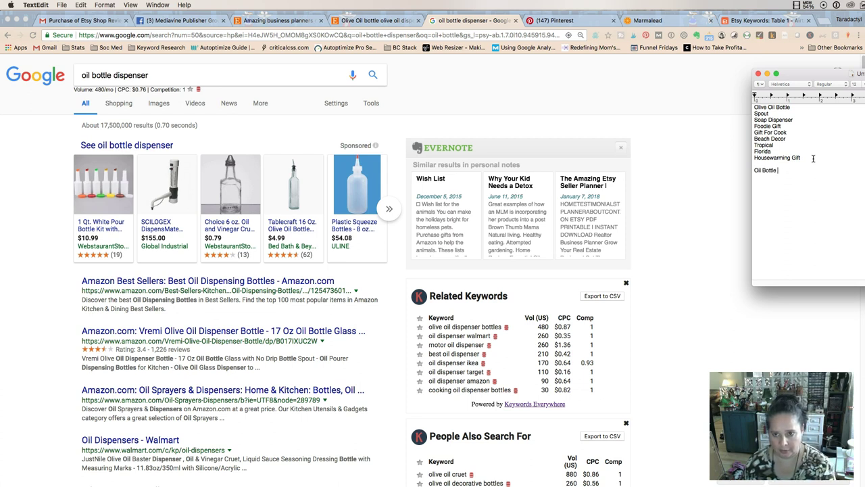
key("BackSpace")
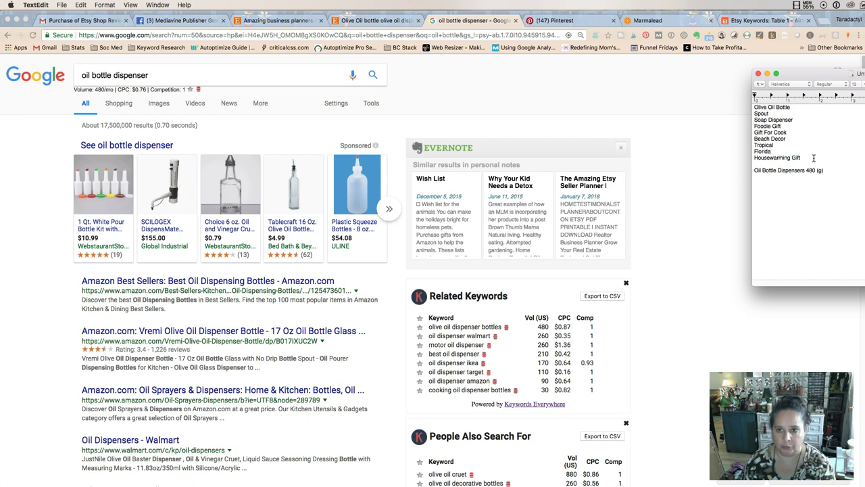
Review the related keywords for "oil bottle dispenser" and add "Bottles" below "Olive Oil Bottle" in the TextEdit notes.
scroll(473, 230, "down", 3)
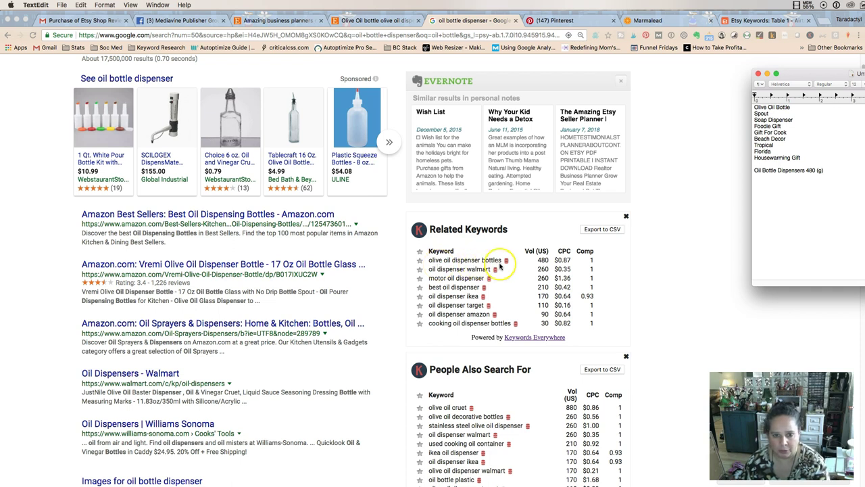
left_click(792, 111)
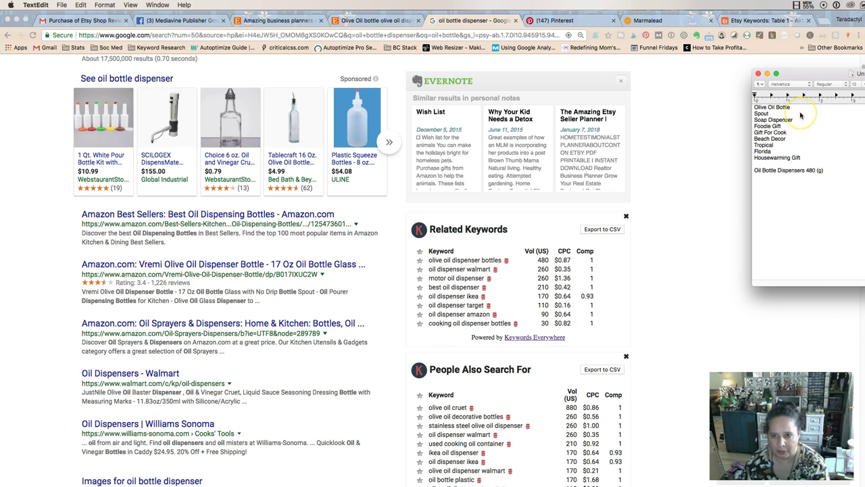
key("Return")
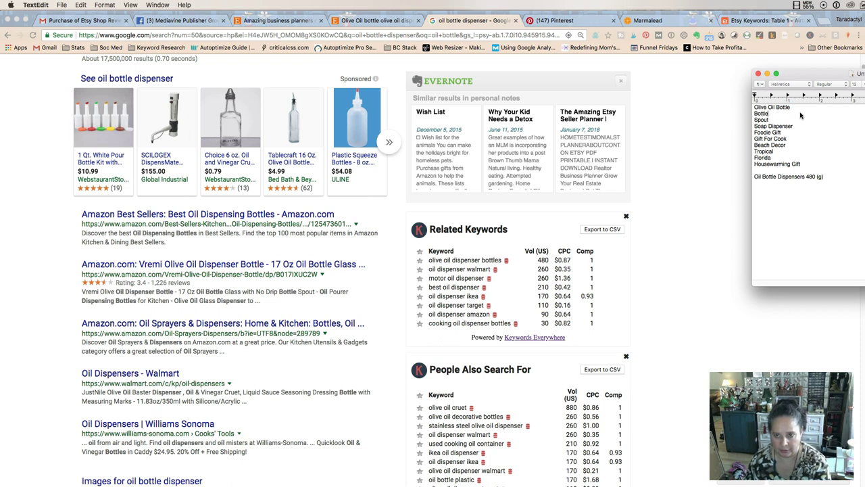
left_click(544, 269)
Find a high-volume phrase in the People Also Search For list and note "Olive Oil Cruet 880" directly below "Olive Oil Bottle".
scroll(541, 274, "down", 1)
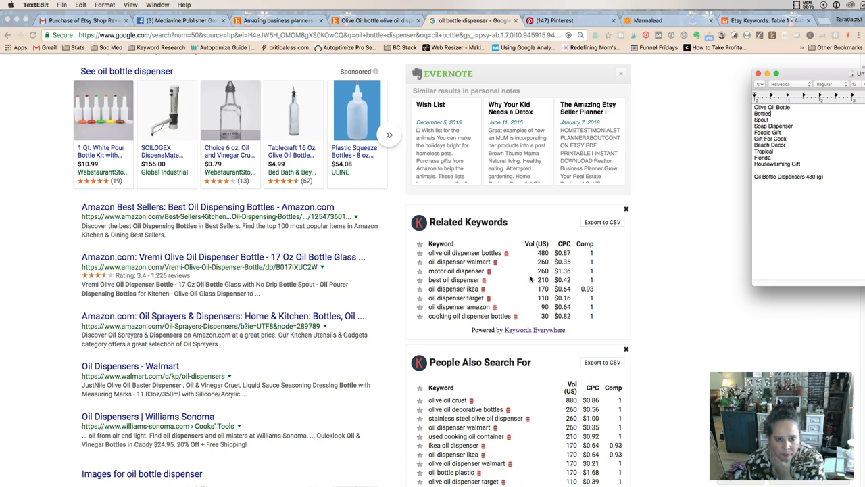
scroll(530, 277, "down", 5)
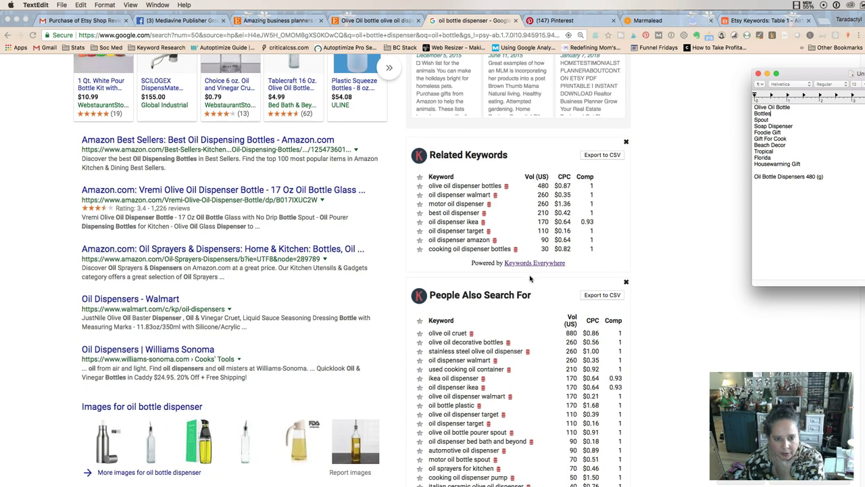
scroll(531, 278, "down", 2)
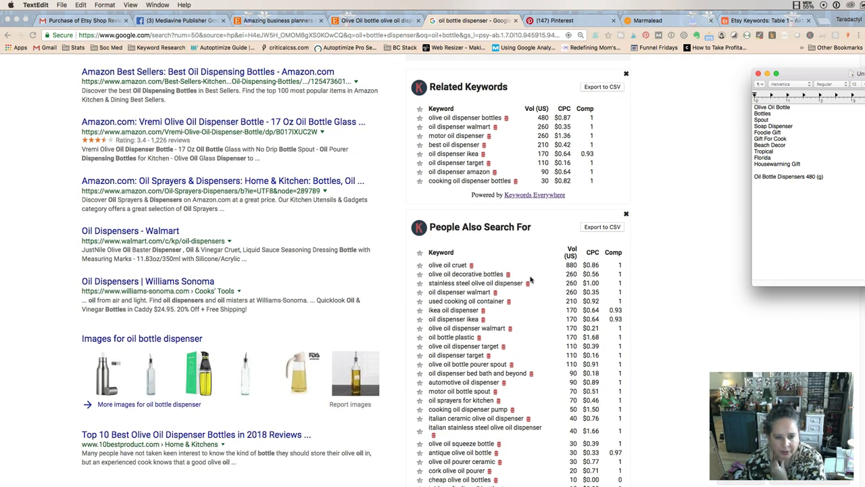
scroll(530, 277, "down", 1)
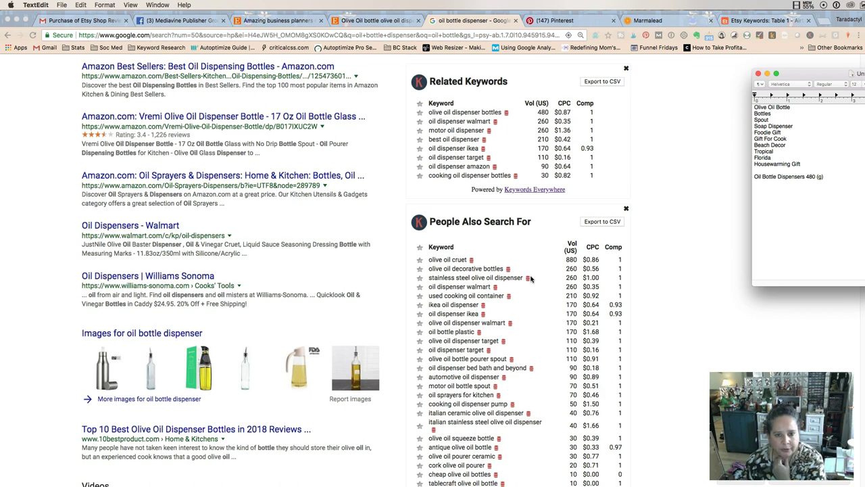
left_click(792, 219)
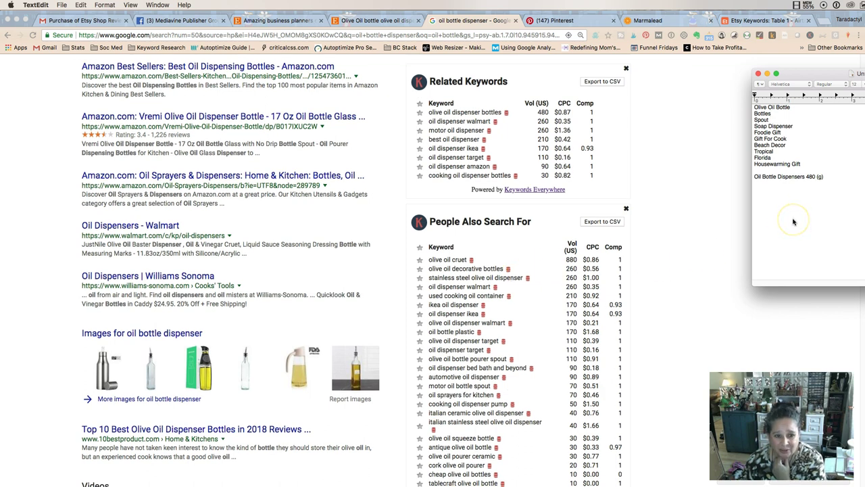
left_click(791, 106)
key("Return")
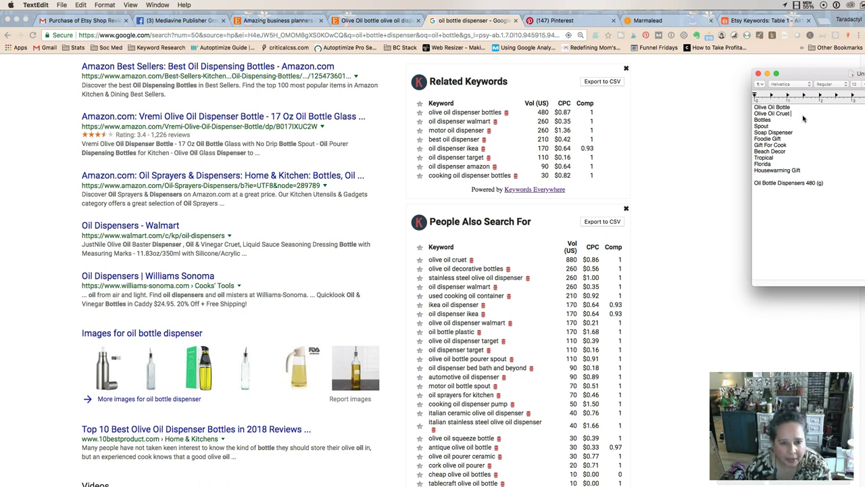
left_click(802, 117)
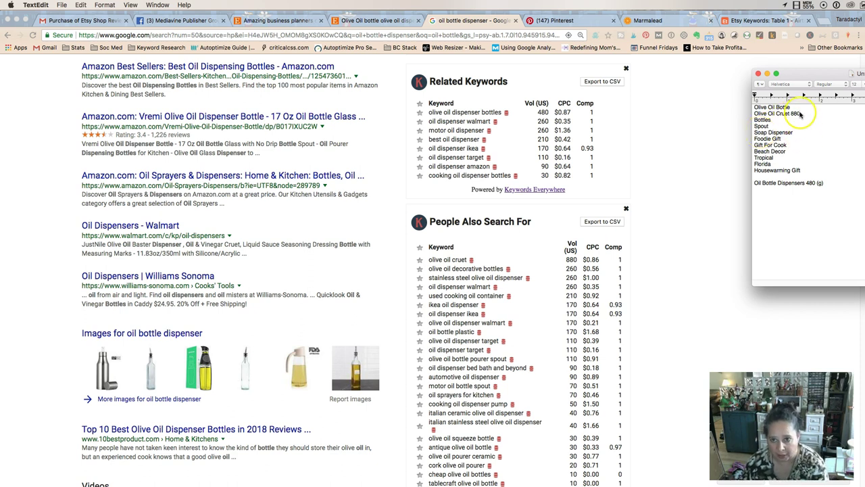
Insert the keyword line "Olive Oil Decorative Bottles 260" between "Olive Oil Bottle" and "Olive Oil Cruet 880".
key("Return")
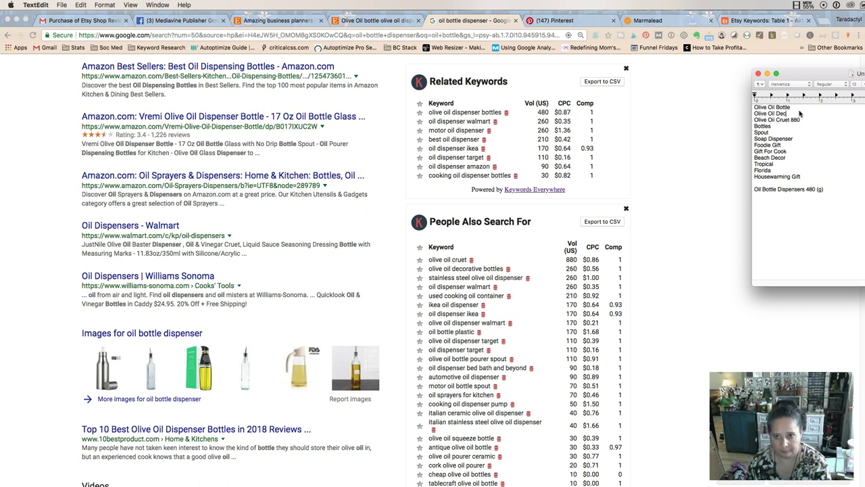
type("Olive Oil Decroa")
key("BackSpace")
key("BackSpace")
type("tive Bottles 260")
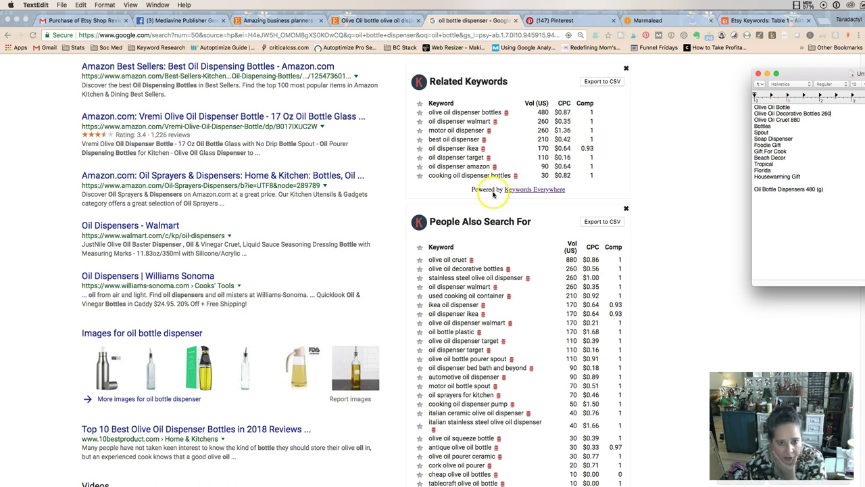
Examine the rest of the People Also Search For keywords and their search volumes for phrases that suit the bottle.
scroll(492, 314, "down", 1)
scroll(492, 317, "down", 3)
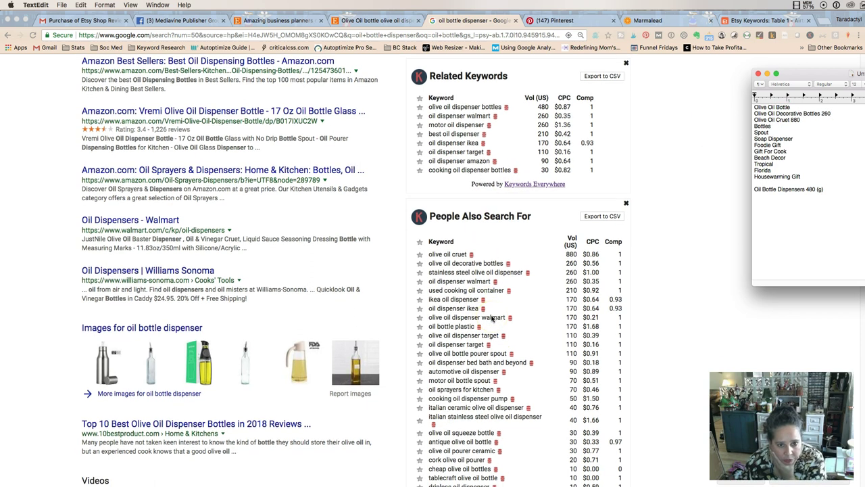
scroll(492, 318, "down", 3)
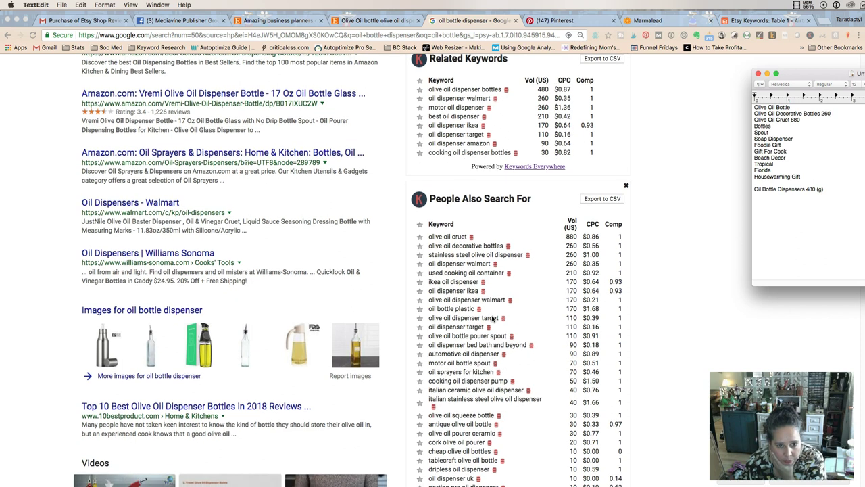
scroll(492, 318, "down", 3)
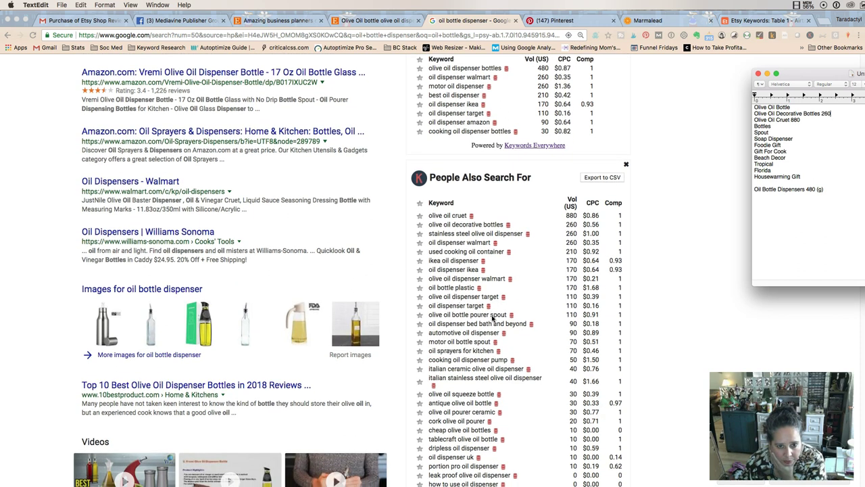
scroll(492, 318, "down", 3)
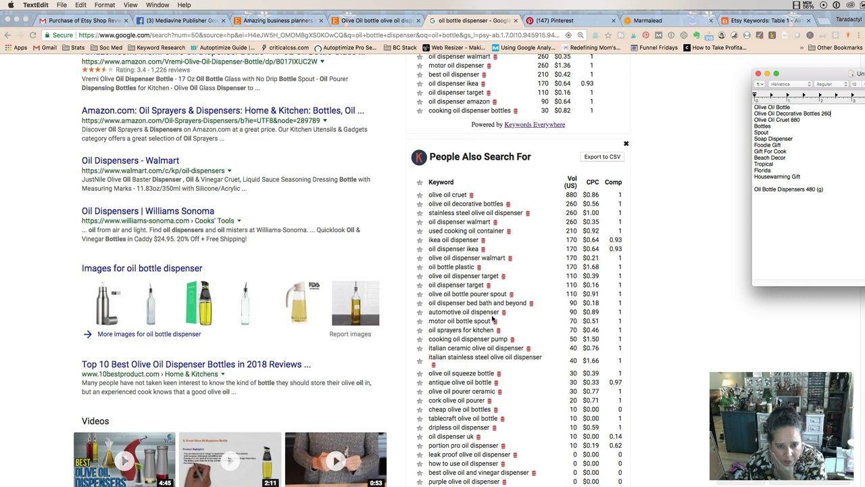
scroll(492, 318, "down", 3)
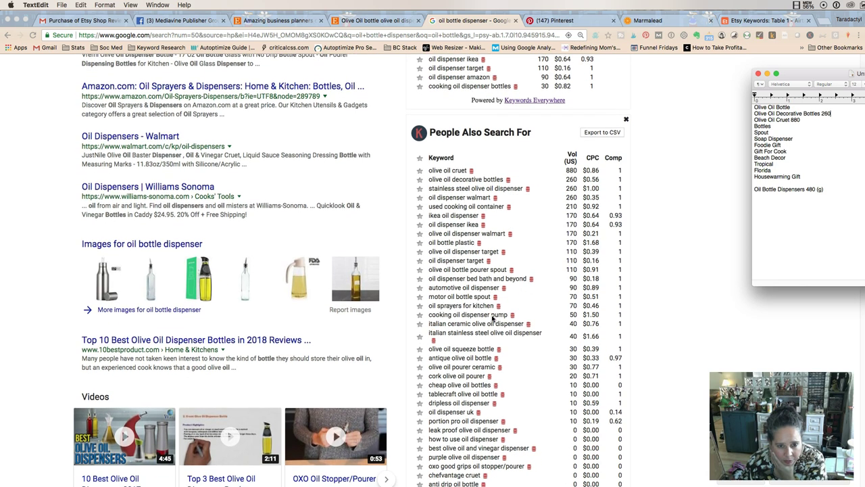
scroll(492, 318, "down", 2)
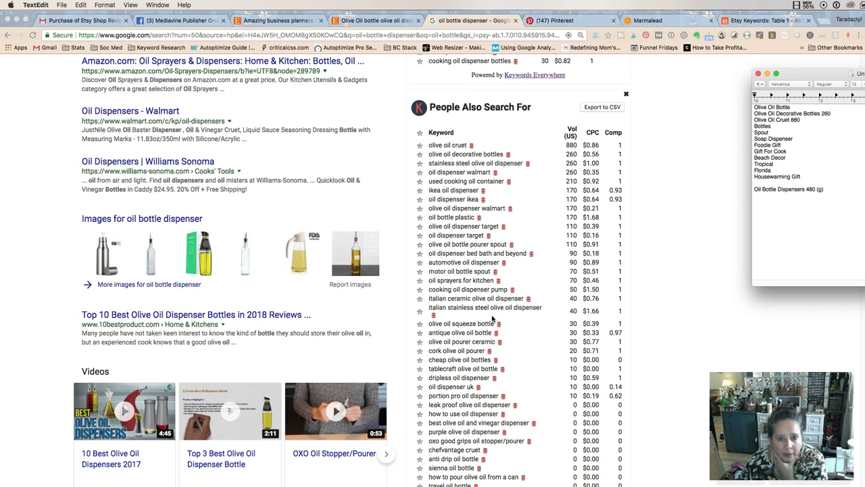
scroll(492, 317, "down", 3)
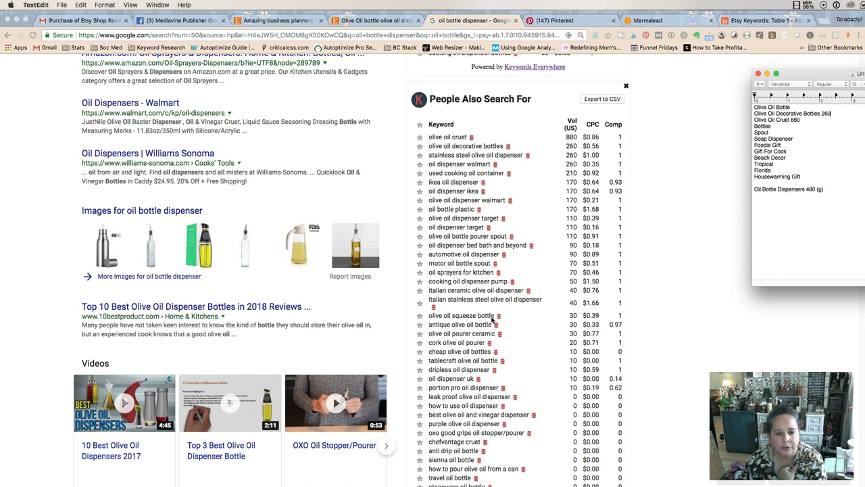
scroll(491, 319, "down", 2)
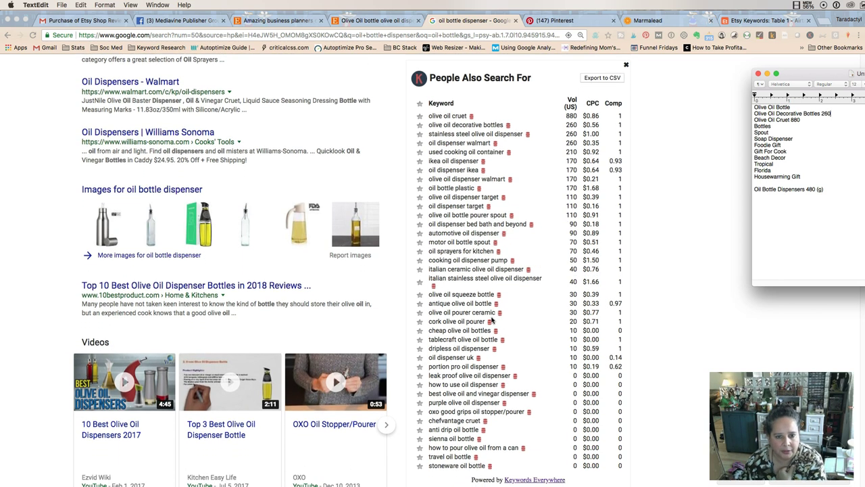
scroll(466, 308, "down", 2)
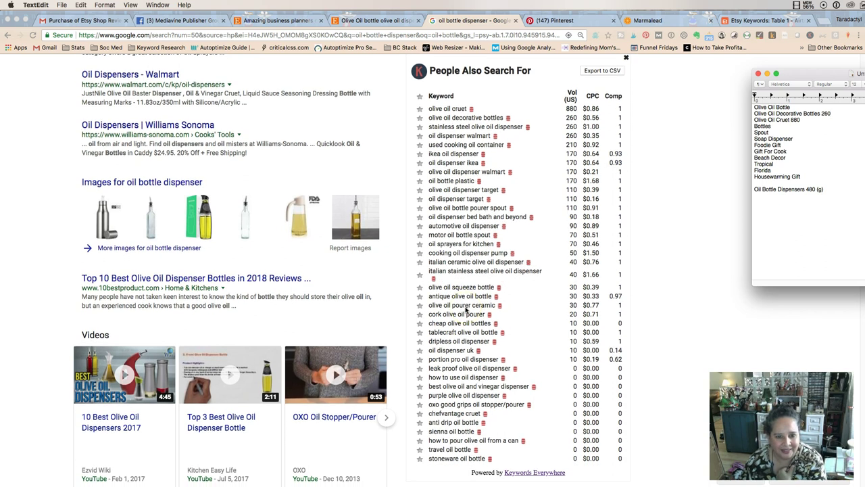
scroll(465, 309, "down", 1)
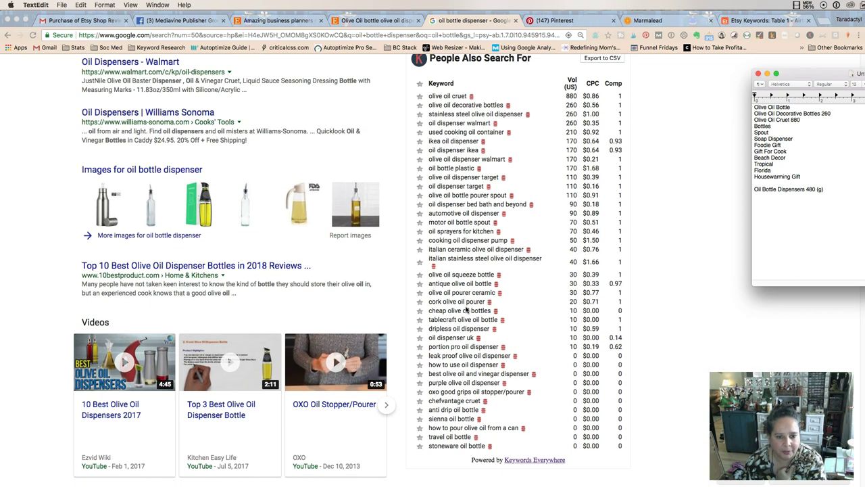
scroll(466, 308, "down", 2)
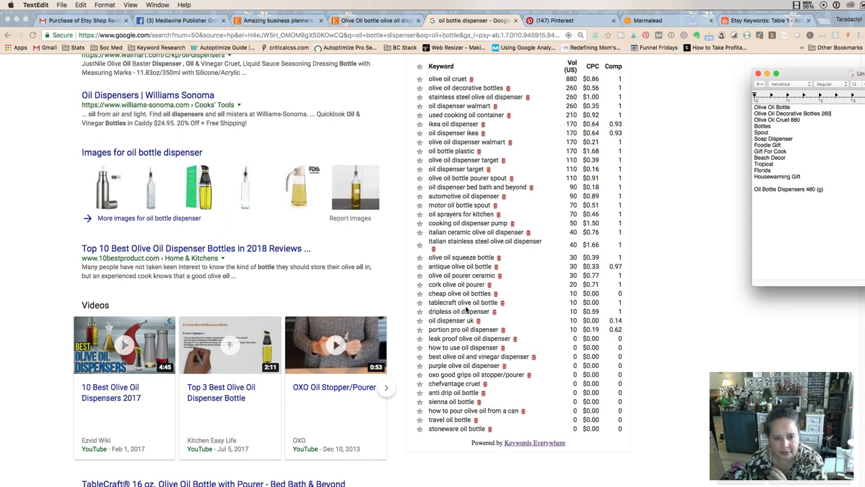
Add "Kitchen Accessories" to the notes as a new keyword below "Housewarming Gift".
scroll(465, 309, "down", 1)
left_click(803, 181)
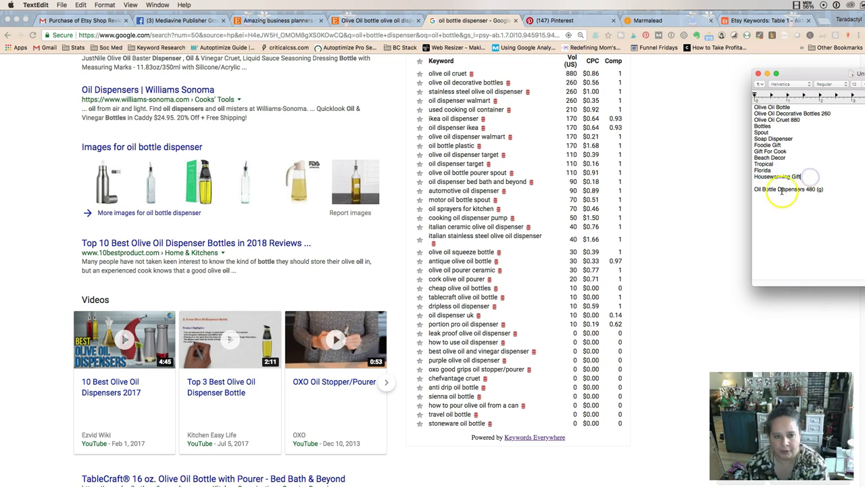
key("Return")
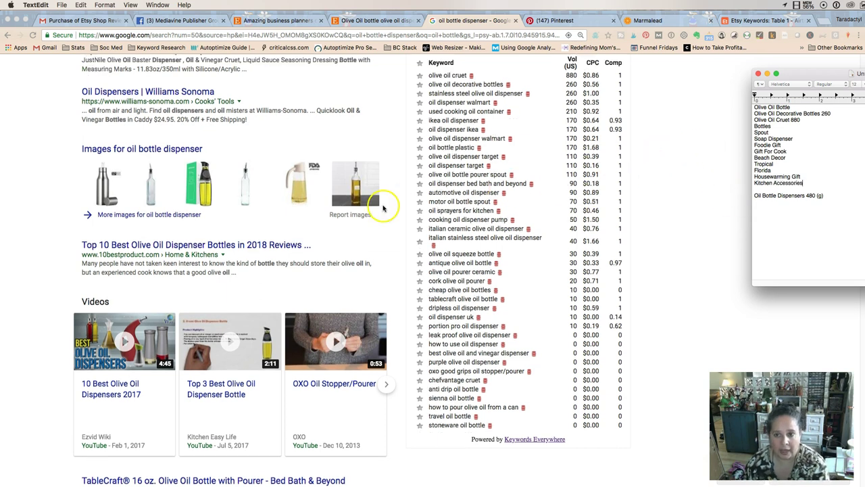
Check the related searches again and add "Glass Bottle Decor" and "Glass Bottle Decoration" below "Kitchen Accessories".
scroll(380, 206, "down", 4)
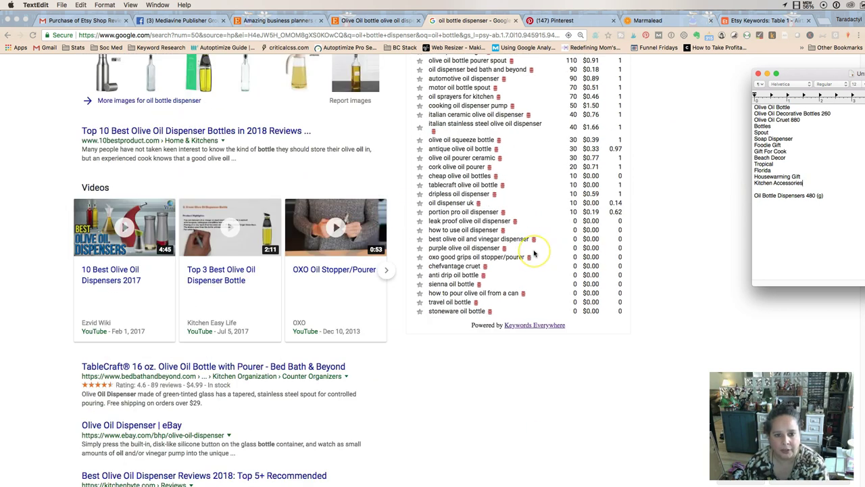
scroll(537, 252, "up", 3)
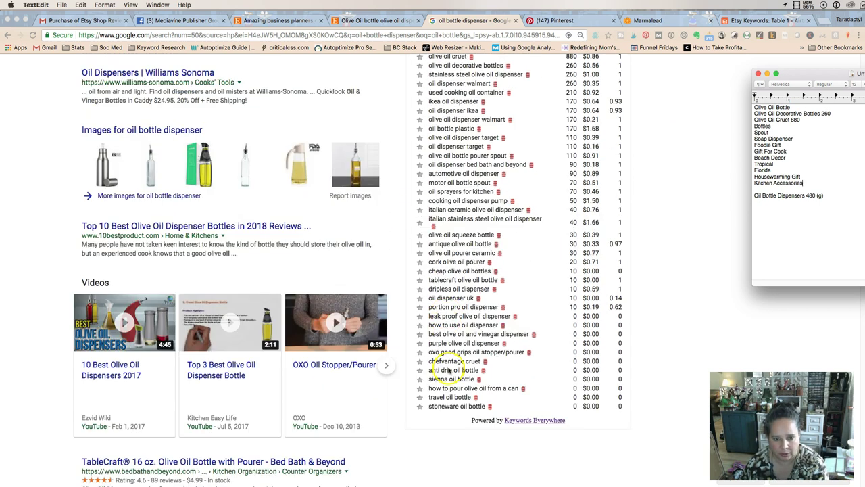
scroll(451, 406, "up", 6)
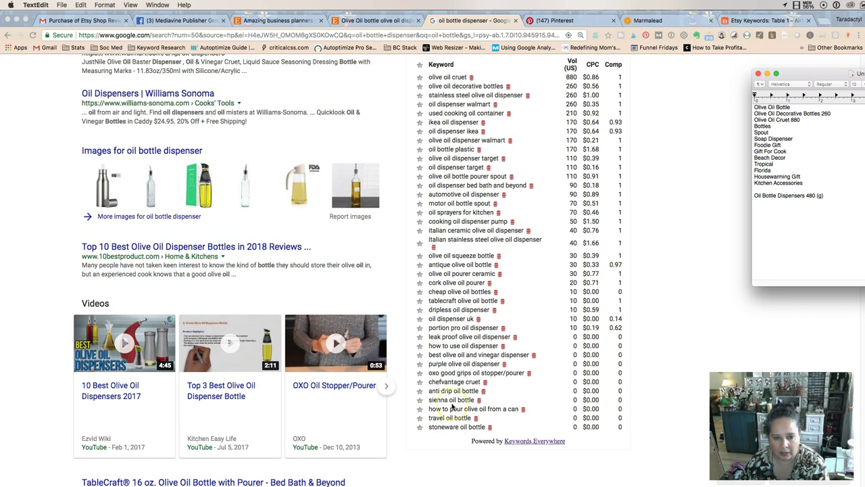
left_click(823, 180)
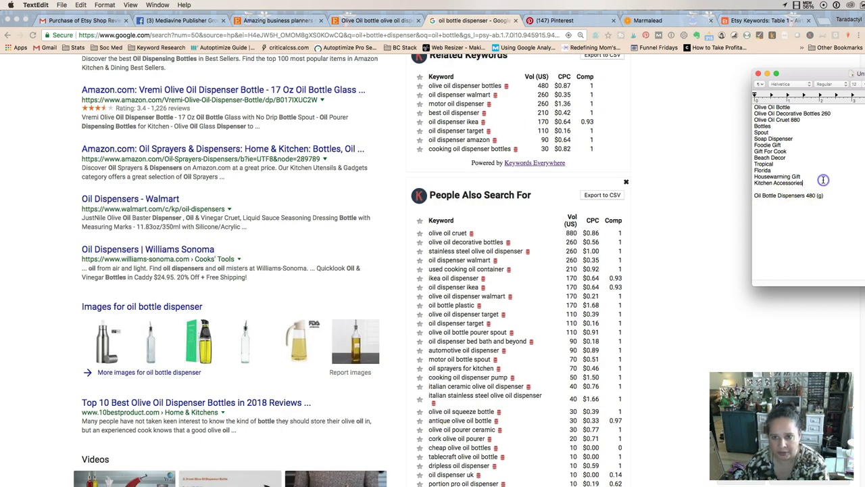
key("Return")
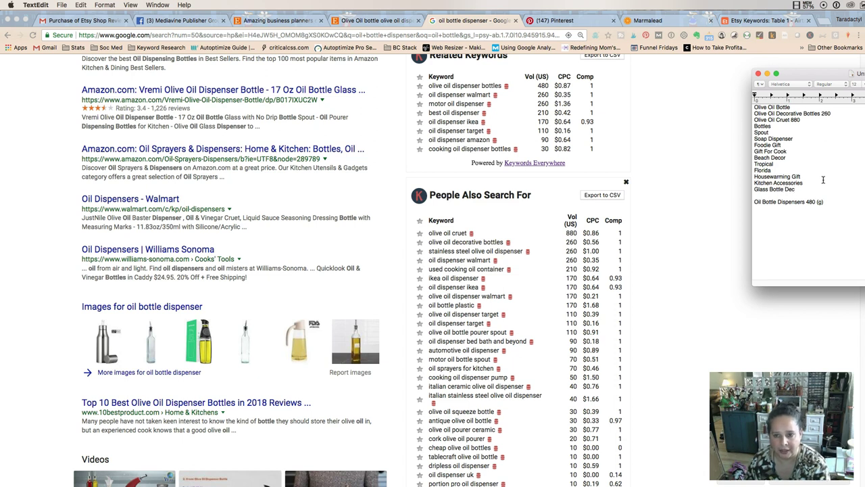
key("Return")
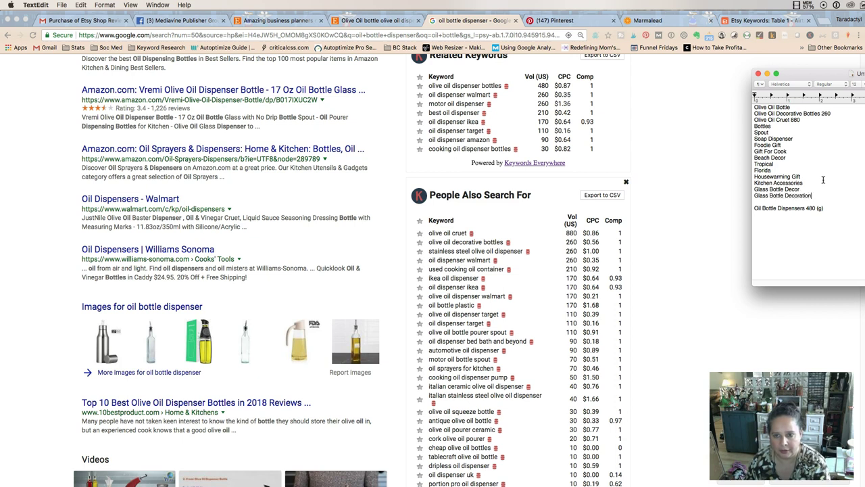
Search Google for "olive oil bottle" and record its search volume 2900 beside "Olive Oil Bottle" in the TextEdit notes.
scroll(261, 155, "up", 5)
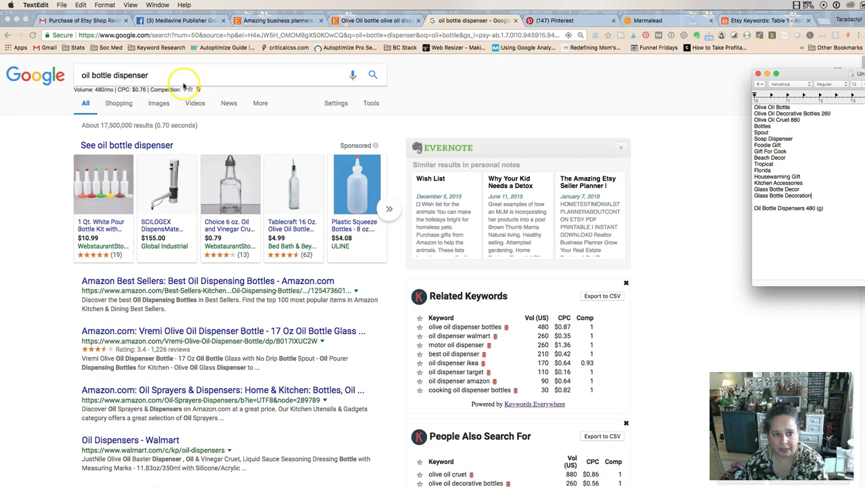
left_click(183, 86)
left_click_drag(149, 75, 82, 75)
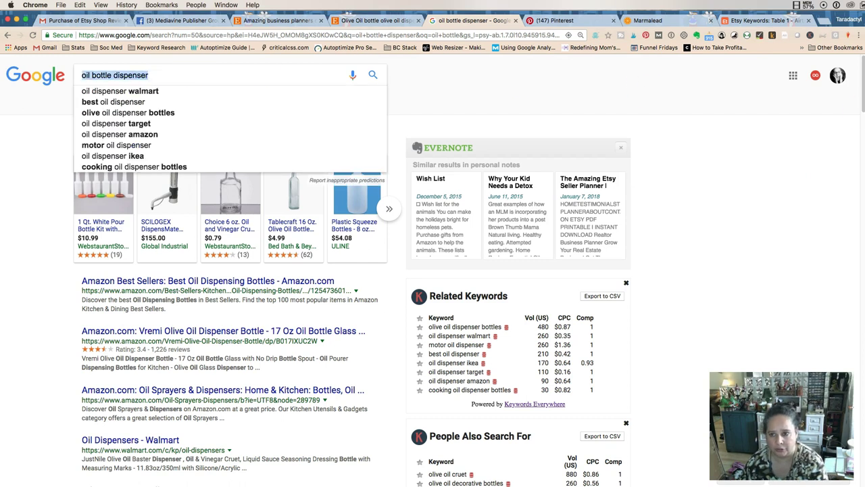
key("super+Tab")
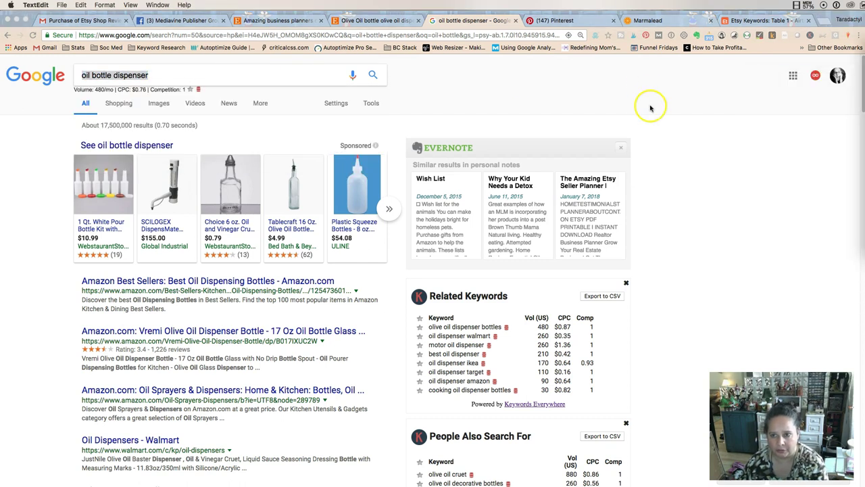
left_click(145, 77)
type("oil")
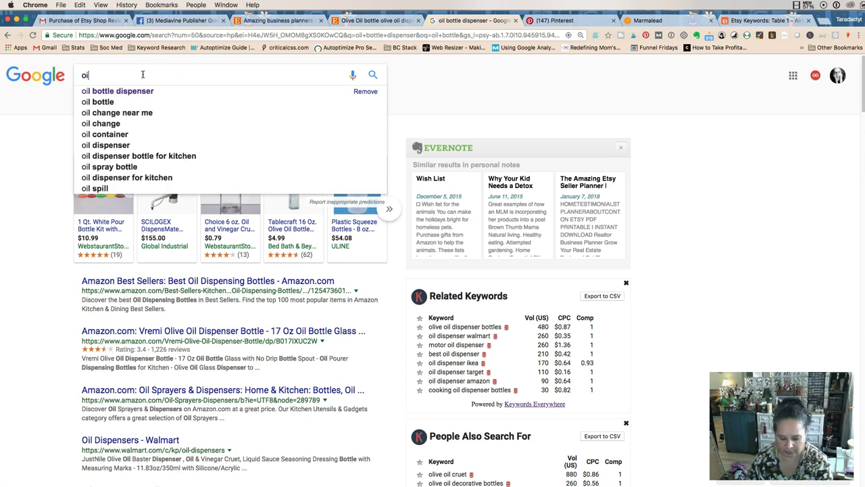
key("BackSpace")
key("BackSpace")
type("live oi")
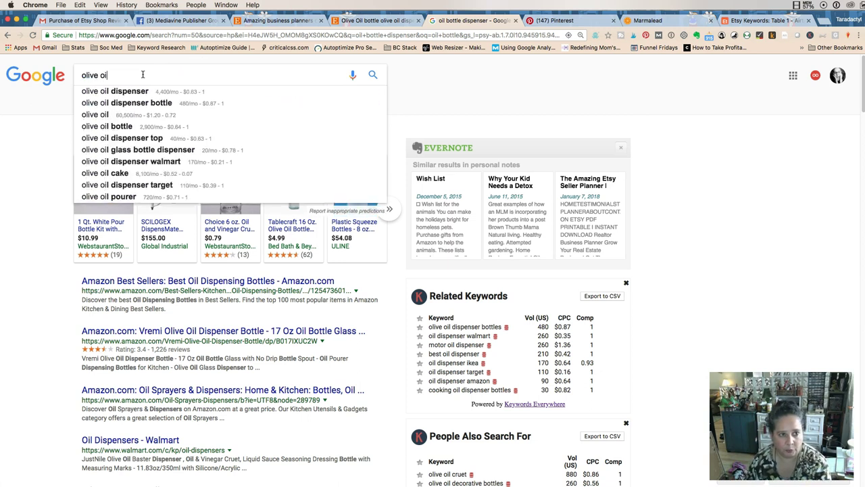
type("l bottle")
key("Return")
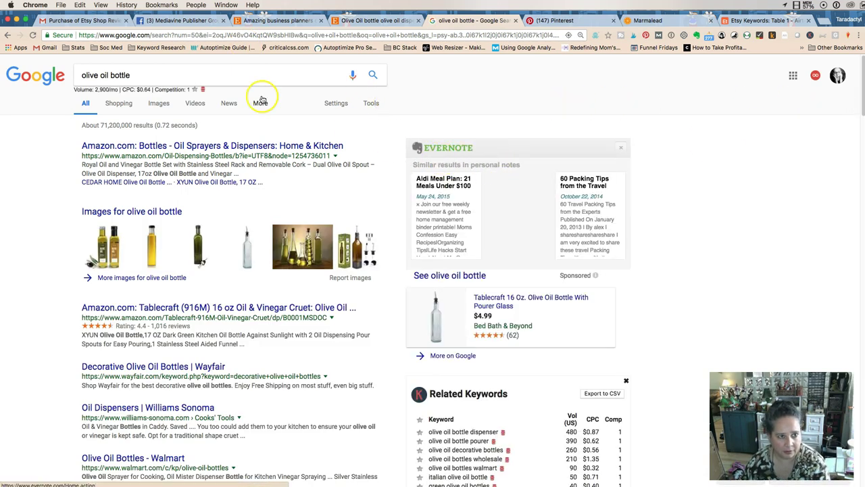
key("super+Tab")
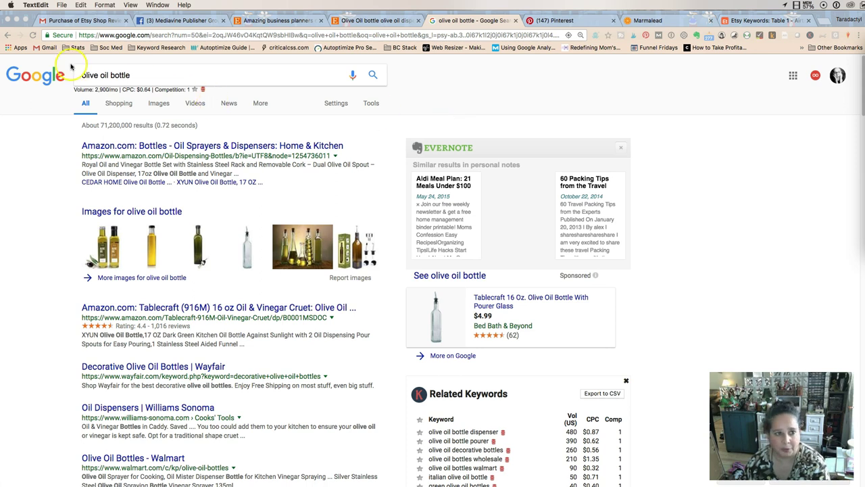
Search Google for "soap dispenser" and record its volume as 14.8K beside "Soap Dispenser" in the TextEdit notes.
triple_click(107, 73)
type("soap ")
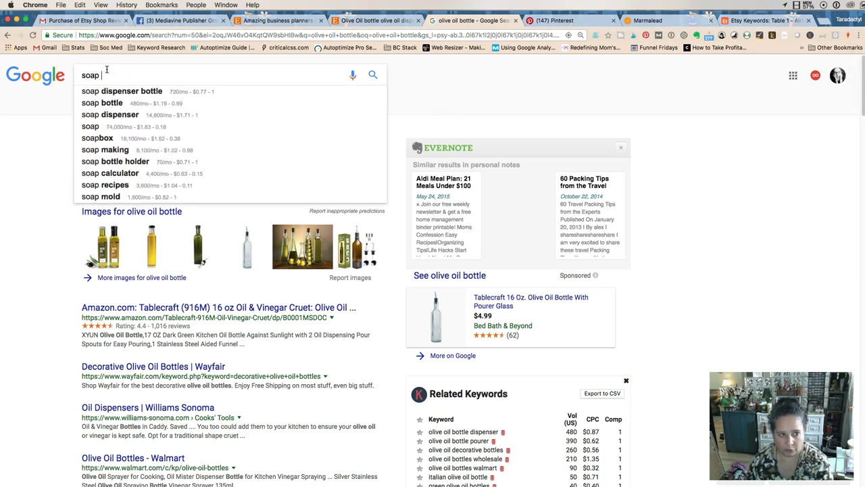
type("dispenser")
key("Return")
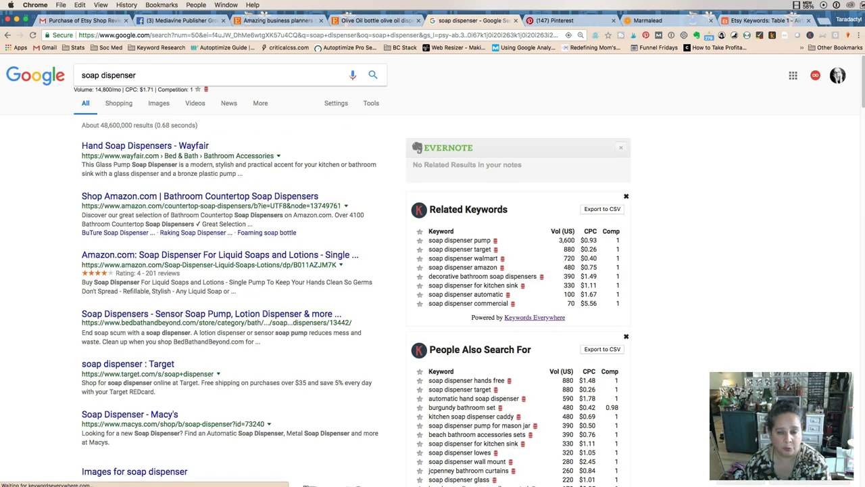
key("super+Tab")
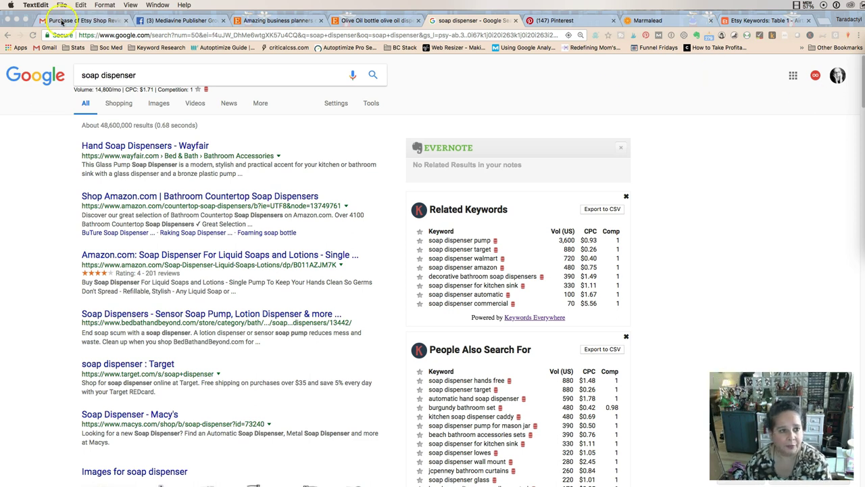
Check the suggested searches for "soap dispenser" in Google and run the suggested search "soap dispenser bottle".
left_click(164, 75)
scroll(166, 128, "down", 6)
scroll(201, 128, "up", 6)
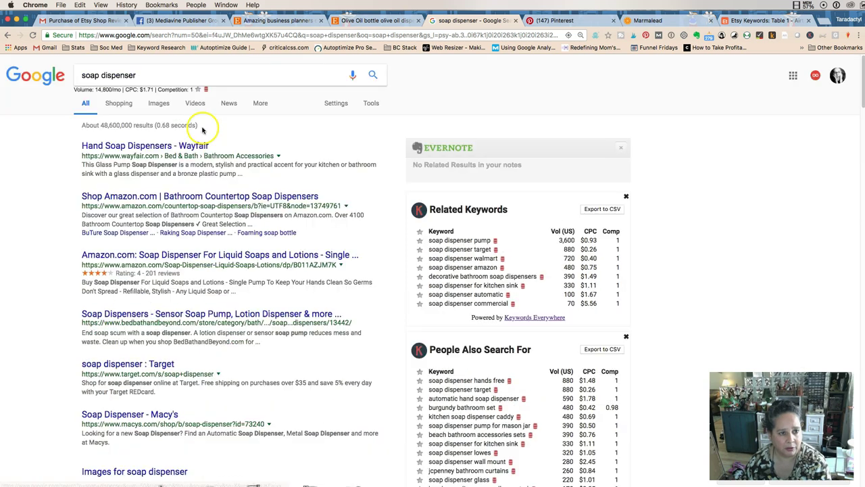
left_click(173, 74)
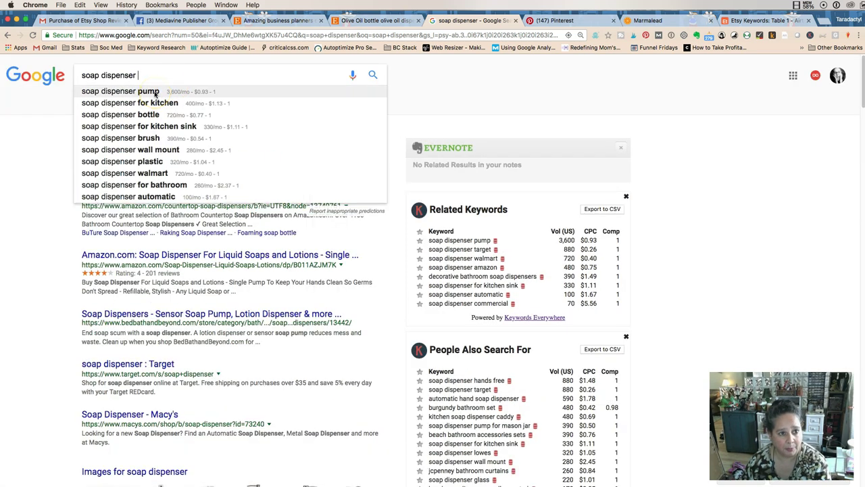
left_click(154, 115)
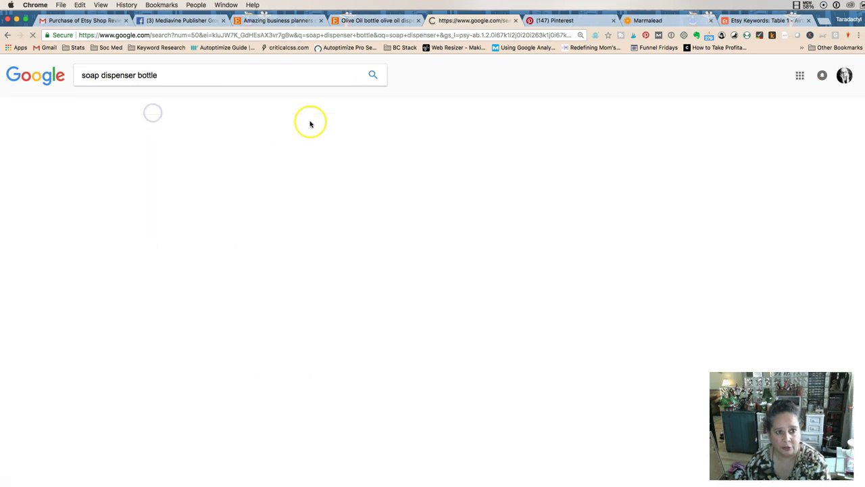
key("super+Tab")
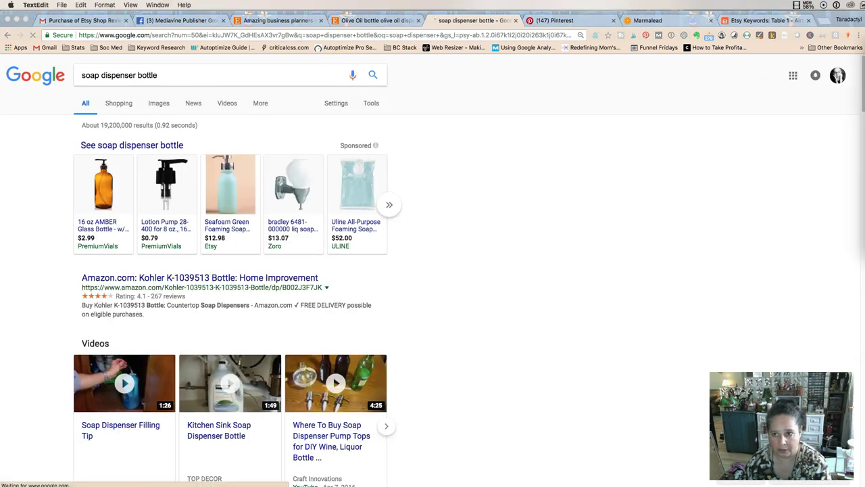
Copy the search phrase "soap dispenser bottle" into the TextEdit notes below "Soap Dispenser 14.8K" with the volume 720.
left_click(183, 74)
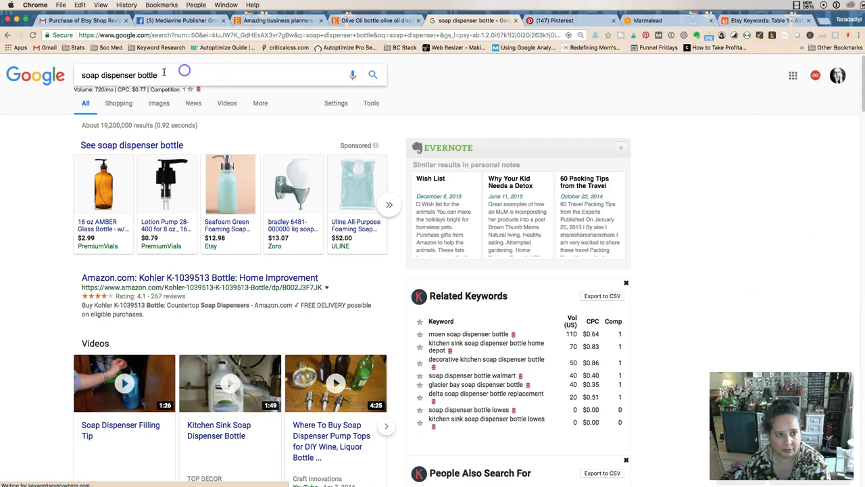
triple_click(182, 74)
key("super+c")
key("super+Tab")
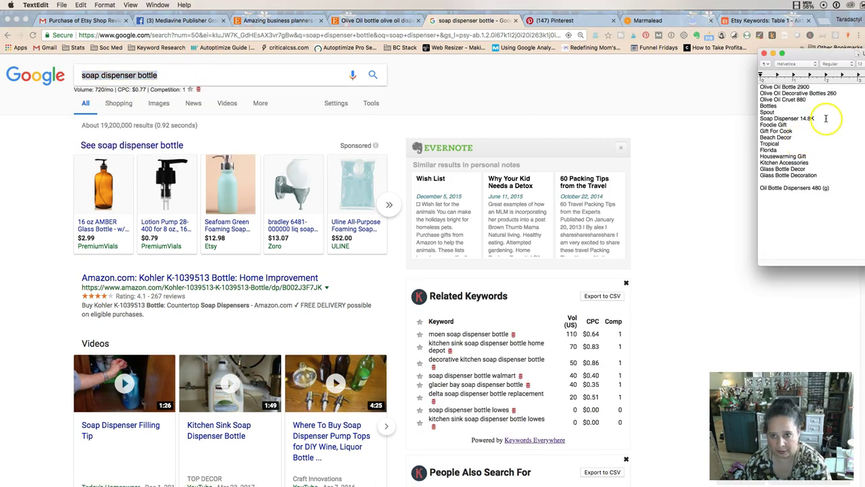
key("Return")
key("super+v")
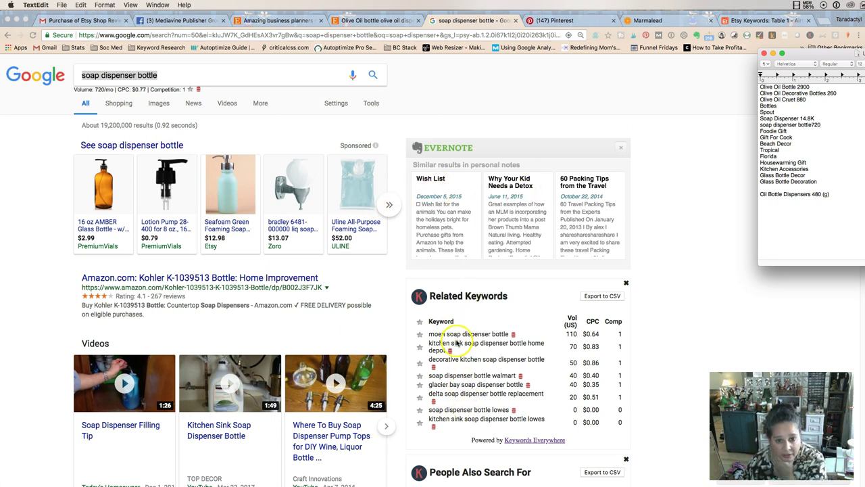
Add "Kitchen Sink" to the notes as a new keyword line below "Kitchen Accessories".
left_click(822, 131)
left_click(815, 169)
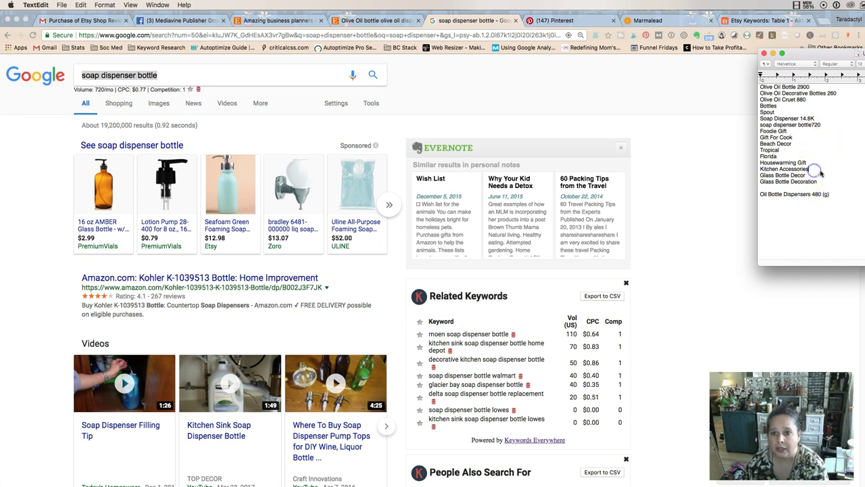
key("Return")
type("Kitchen Sink")
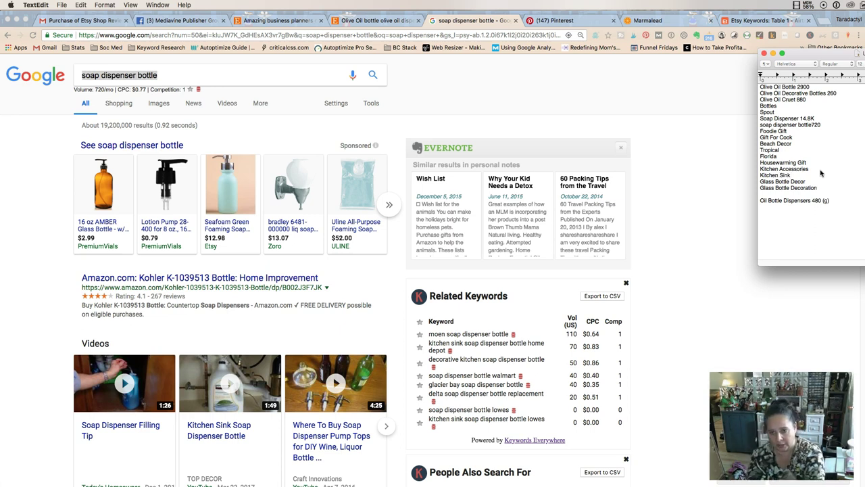
left_click(826, 174)
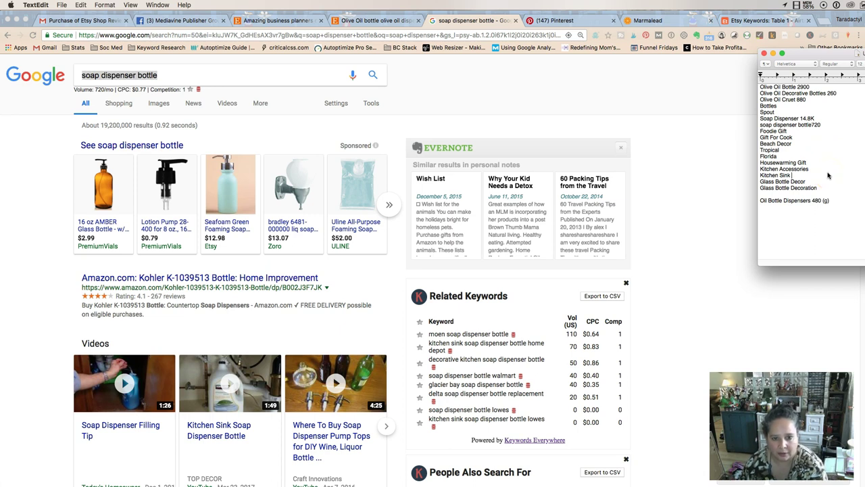
Search Google for "kitchen sink soap dispenser" and complete the "Kitchen Sink" line in the notes as "Kitchen Sink Soap Dispenser 2900".
left_click(108, 76)
type("kitch")
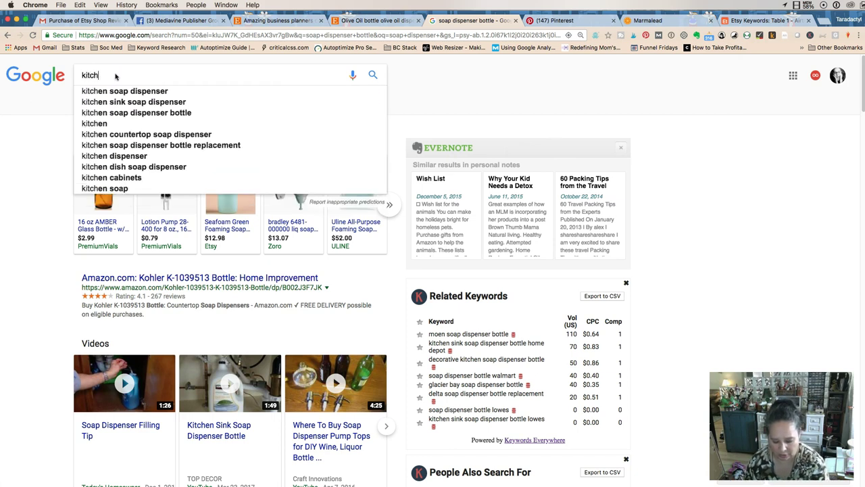
type("en sink soap")
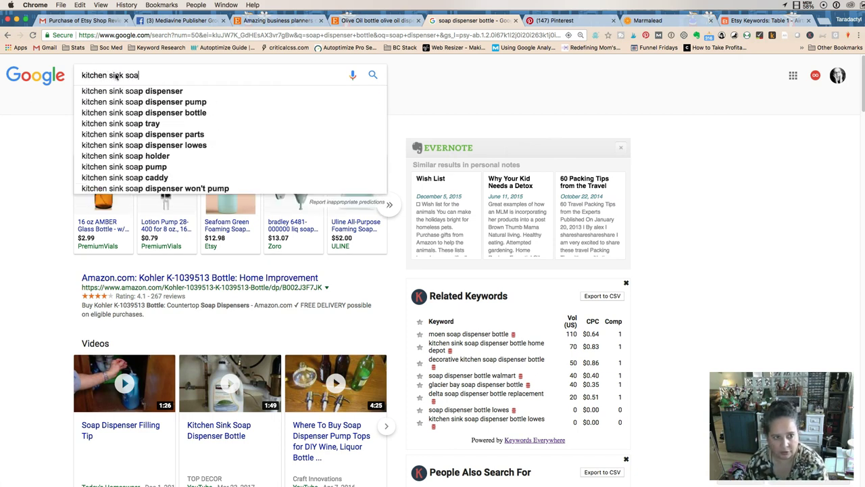
left_click(120, 91)
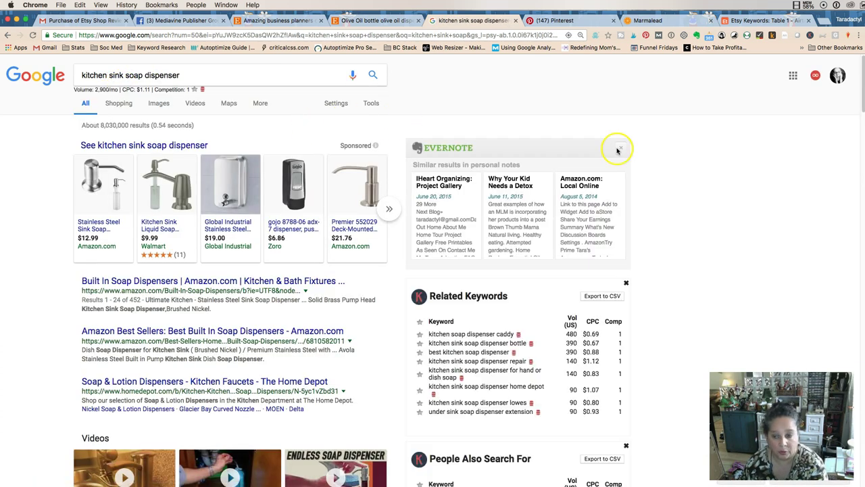
key("super+Tab")
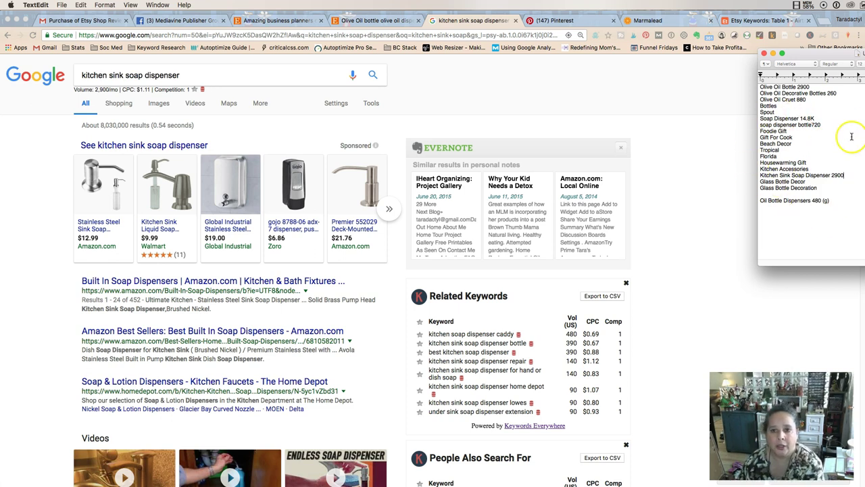
Look up Google suggestions for "gift for coo" and change the note line "Gift For Cook" to "Gift For Cooking Lovers".
left_click(120, 75)
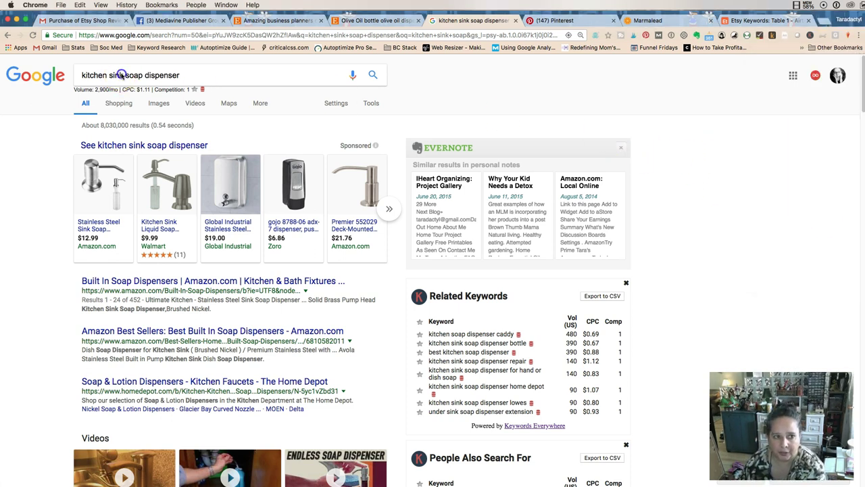
left_click(120, 75)
type("gift ")
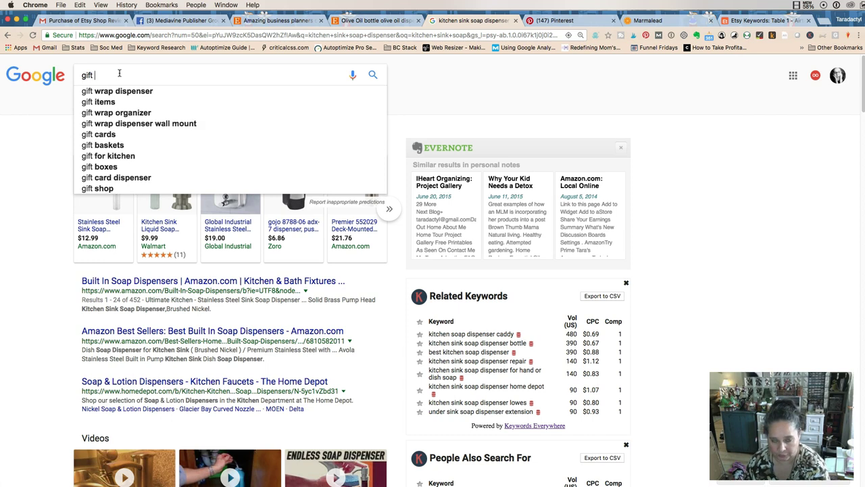
type("for c")
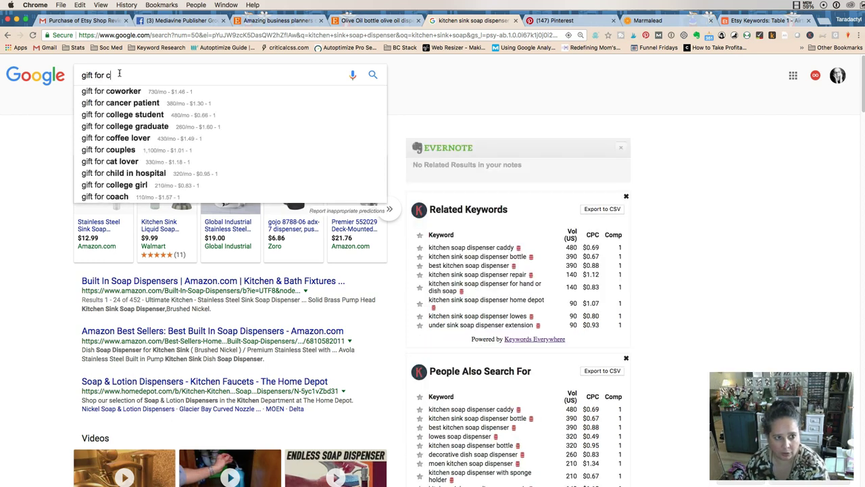
type("oo")
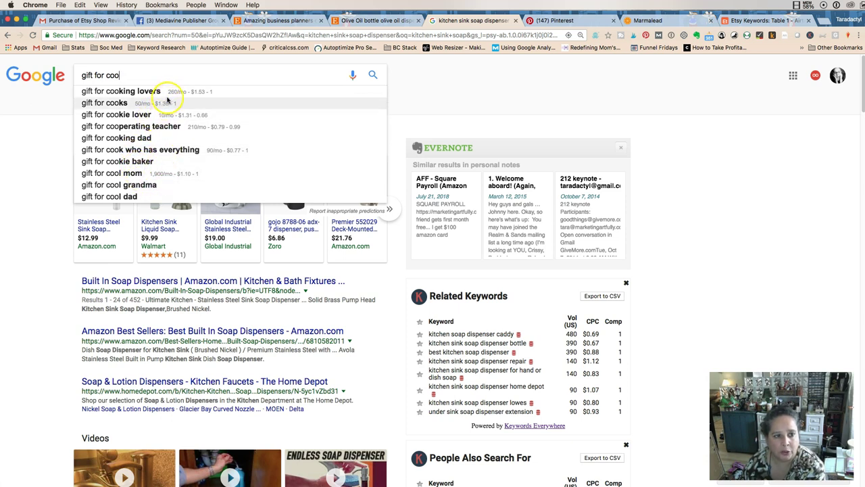
left_click(859, 117)
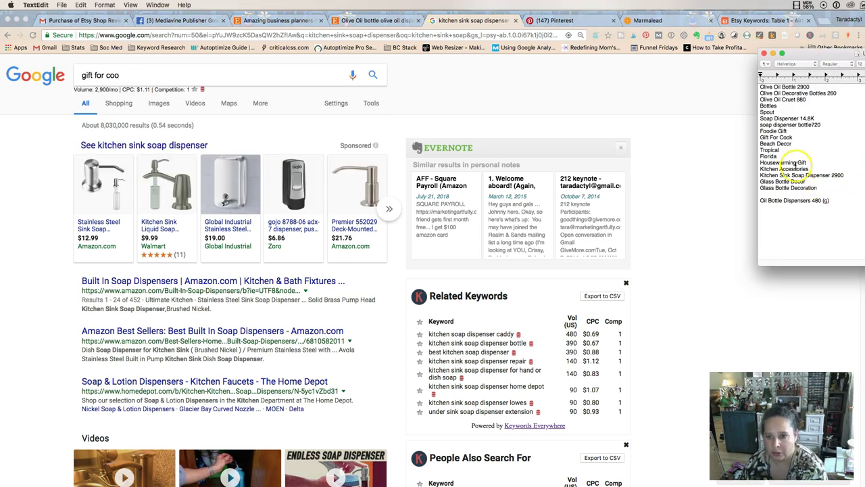
left_click(799, 137)
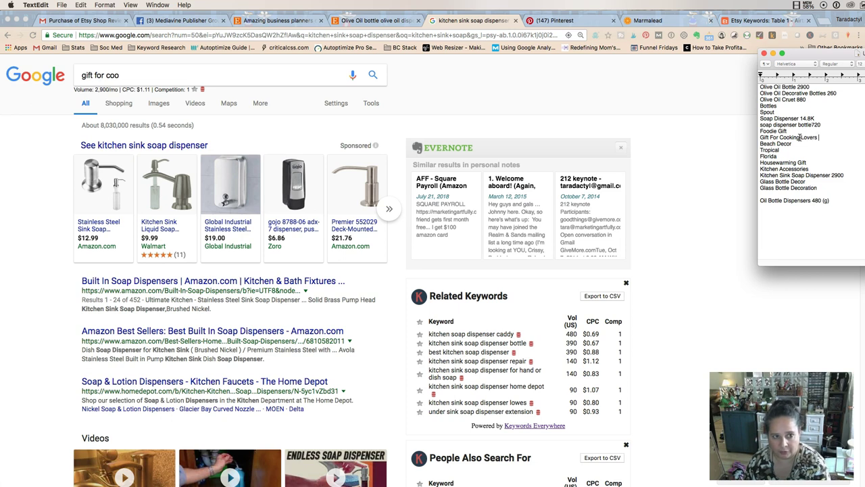
Check the Google suggestions for "gift for cook" and add the volume 260 to "Gift For Cooking Lovers" in the notes.
left_click(148, 75)
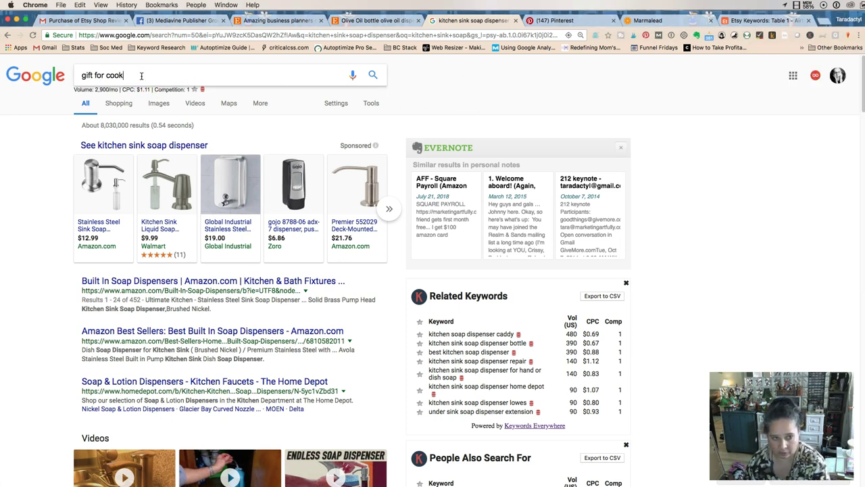
left_click(147, 76)
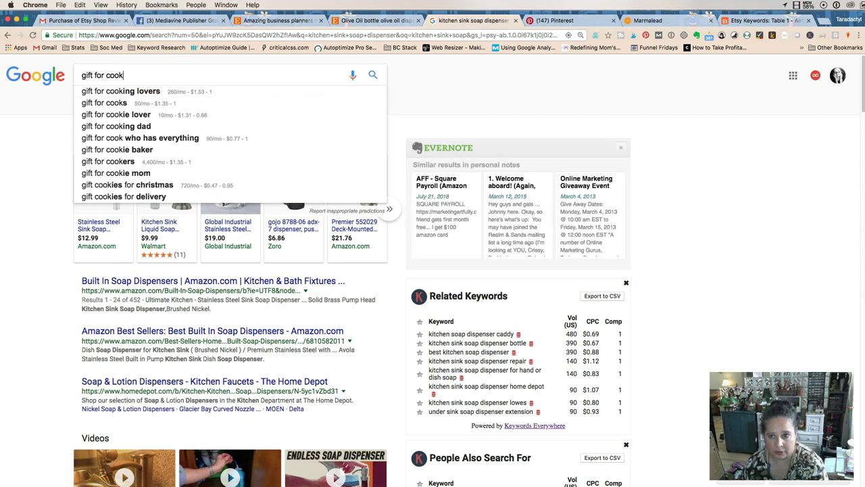
key("super+Tab")
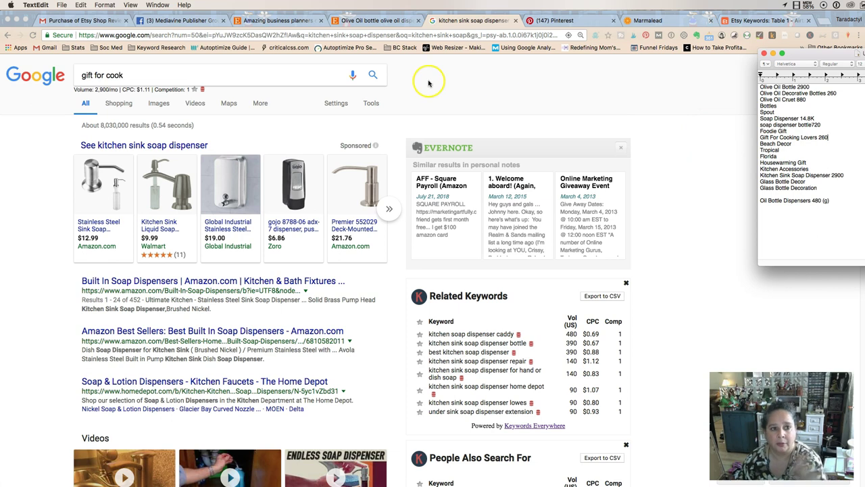
Look up the Google suggestions and search volumes for "beach decor".
left_click(95, 76)
triple_click(95, 76)
type("bea")
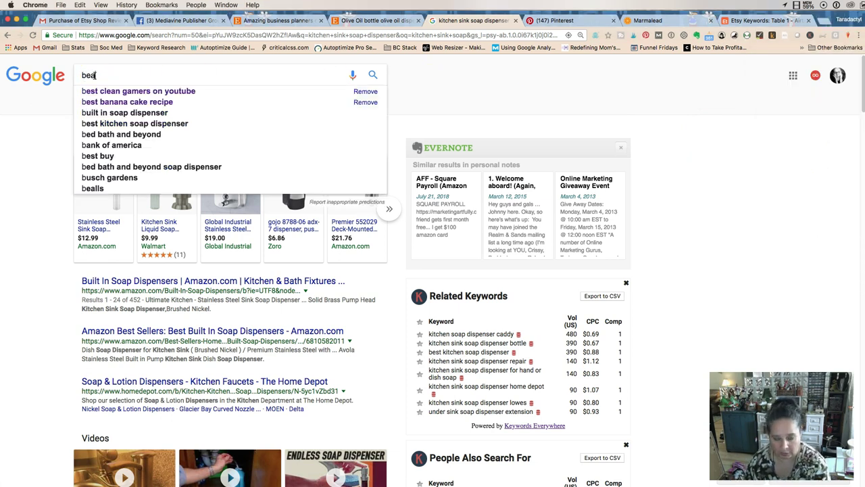
type("ch decor")
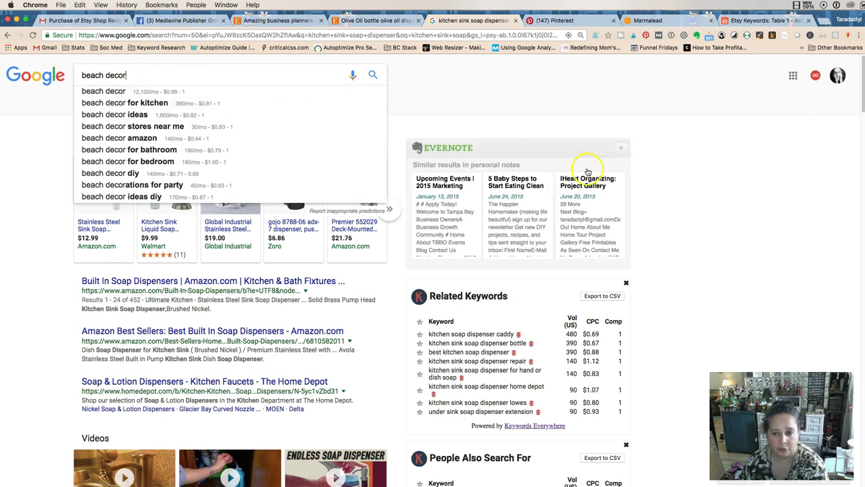
Search Google for "beach decor" and add the search volume 12.1K to the "Beach Decor" line in the notes.
key("super+Tab")
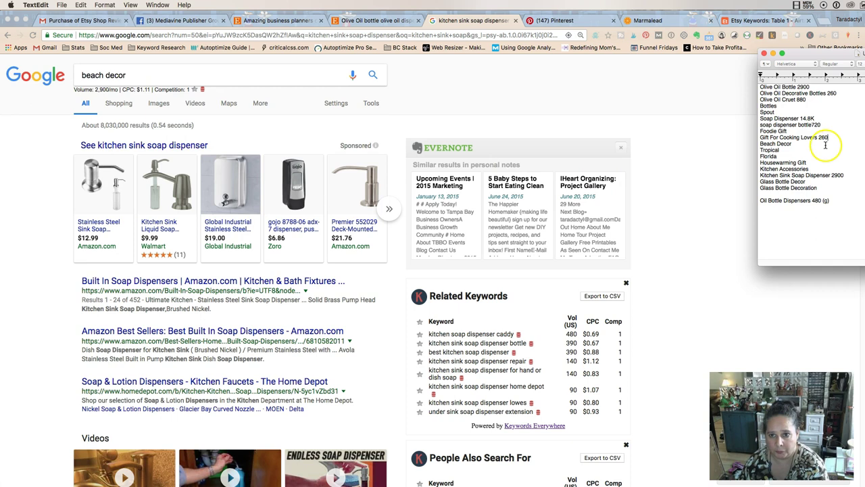
left_click(138, 77)
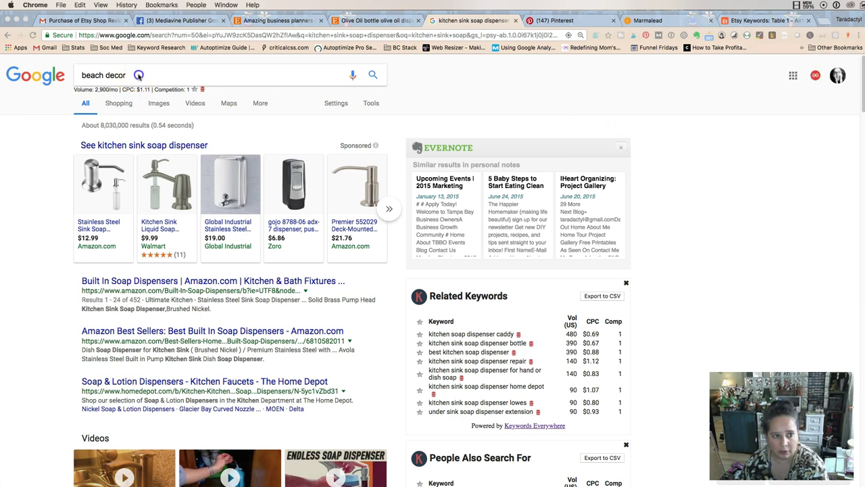
key("Return")
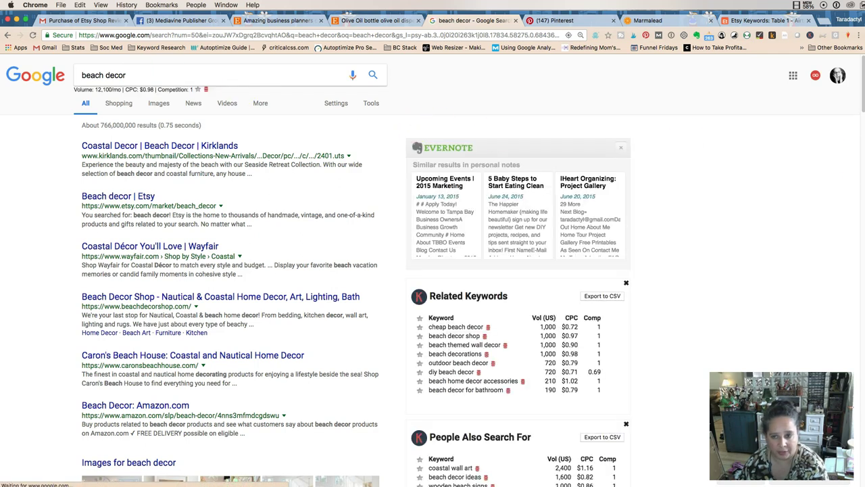
key("super+Tab")
type("12")
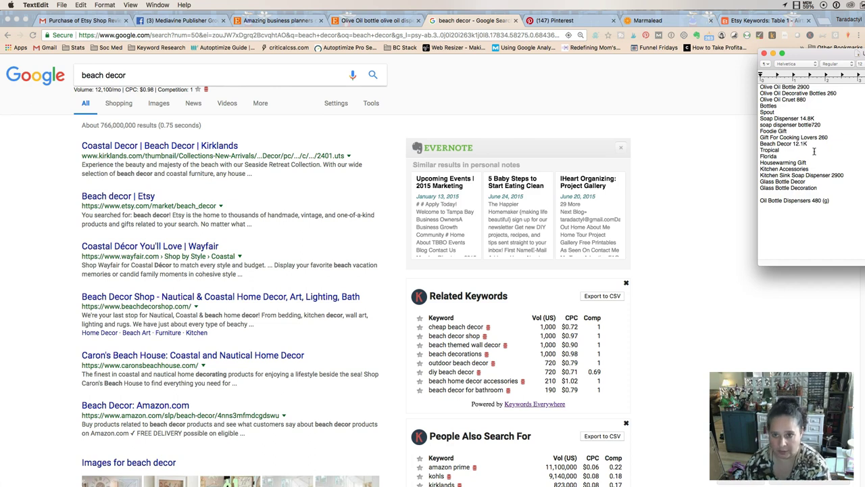
Check the Google suggestions for "beach decor" and add the line "Beach Decor For Kitchen 390" below "Beach Decor" in the notes.
key("super+Tab")
left_click(158, 74)
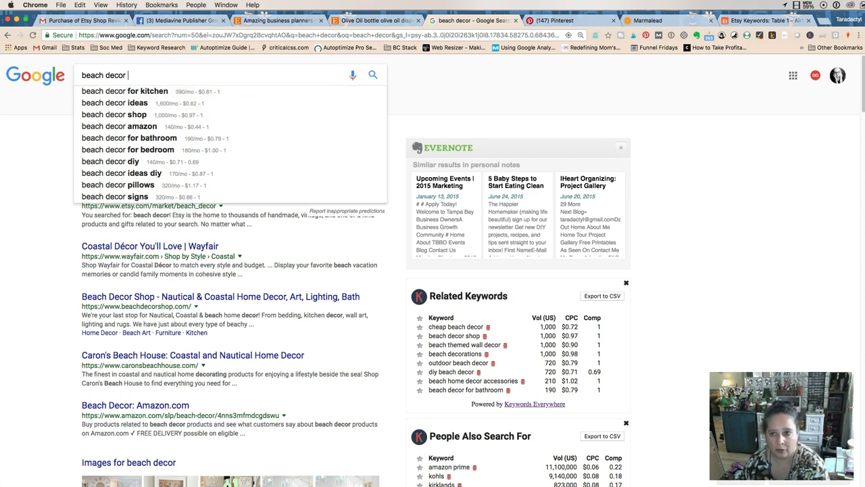
key("super+Tab")
key("Return")
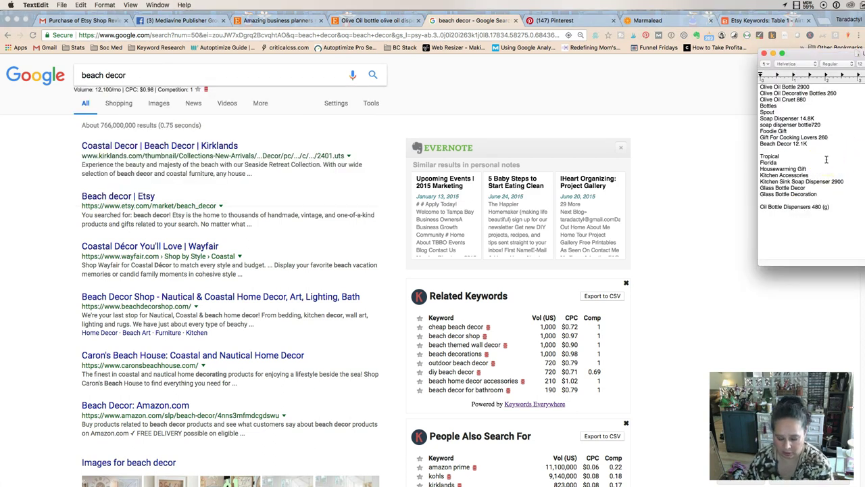
type("Beach")
key("BackSpace")
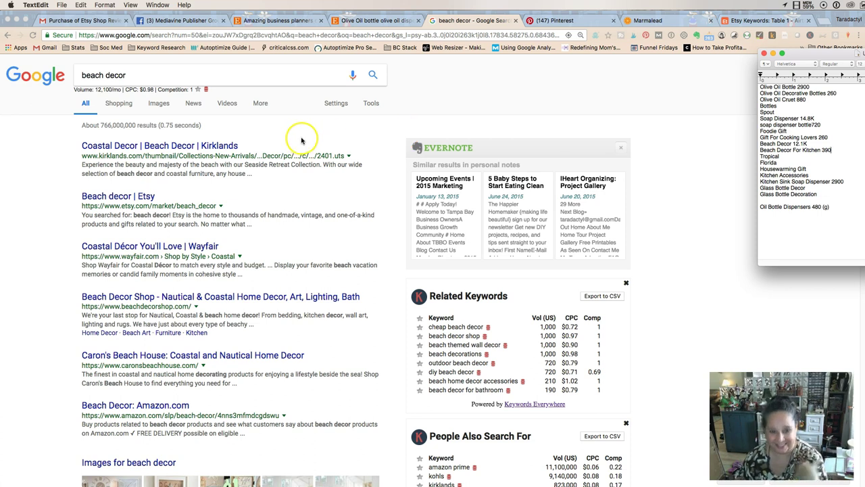
Review the related keywords and the "People Also Search For" list for "beach decor" in the Google results.
scroll(302, 151, "down", 2)
scroll(453, 242, "down", 1)
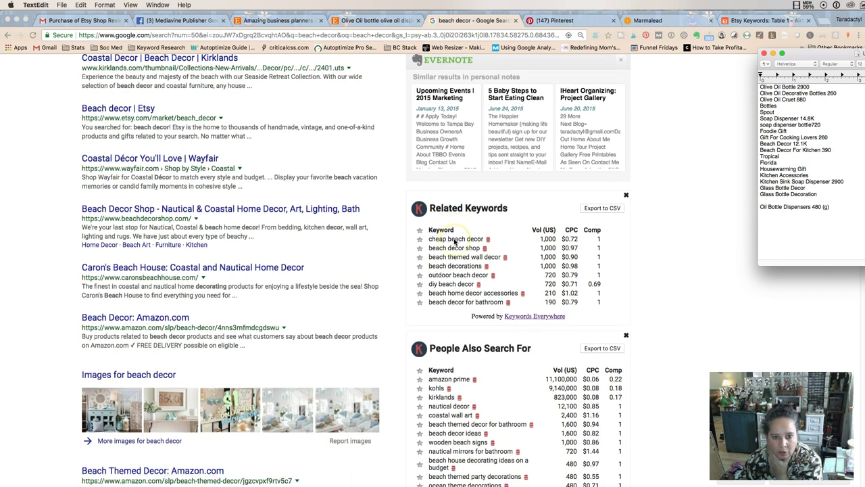
scroll(454, 242, "down", 8)
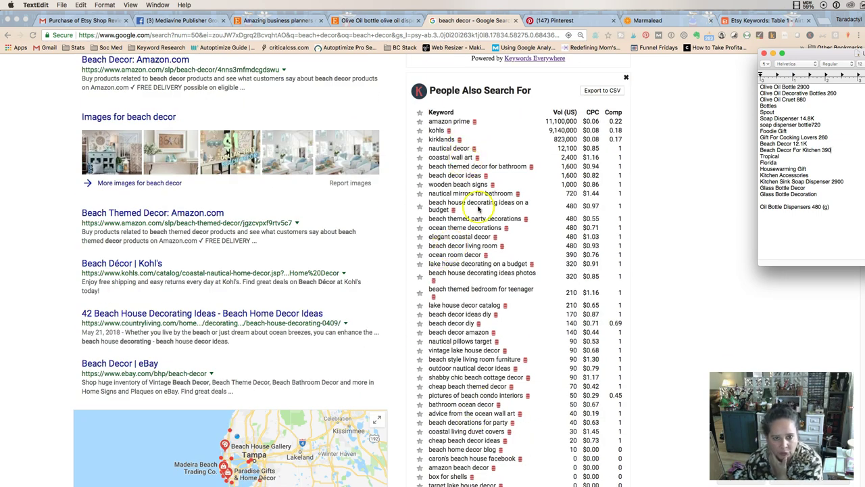
scroll(480, 208, "down", 3)
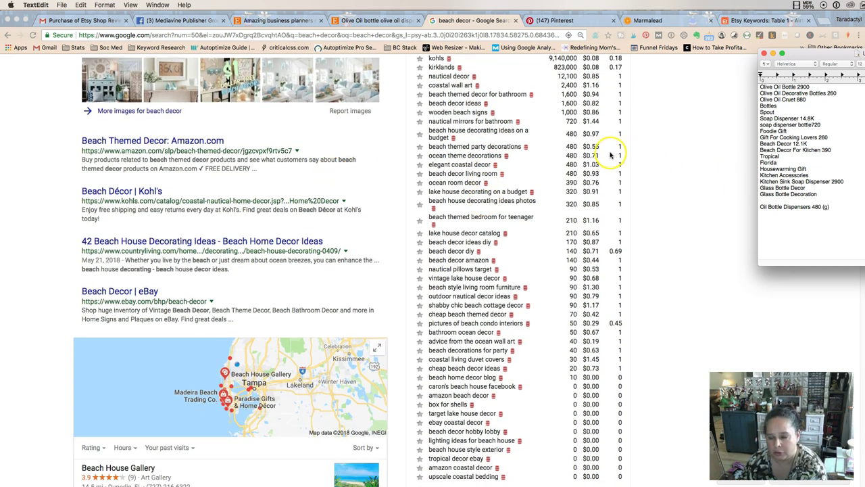
left_click(487, 68)
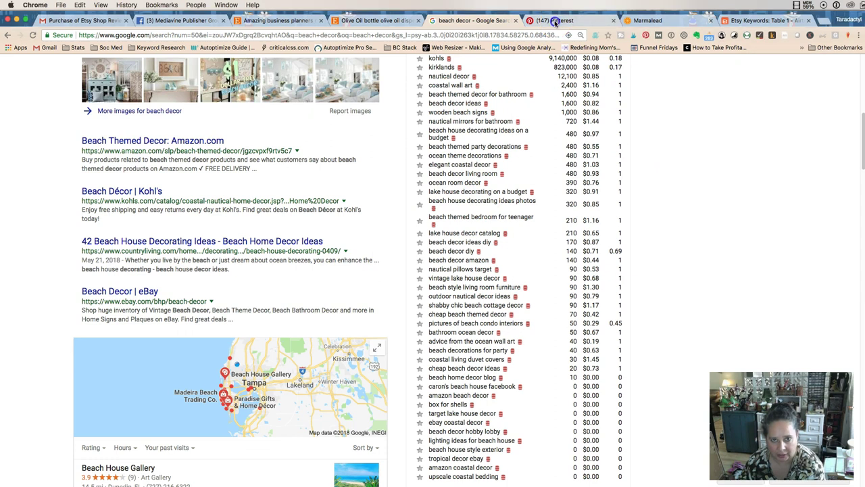
Switch to Pinterest, search for "glass soap dispenser" and examine the resulting pins and the Kitchen filter.
left_click(554, 21)
left_click(195, 68)
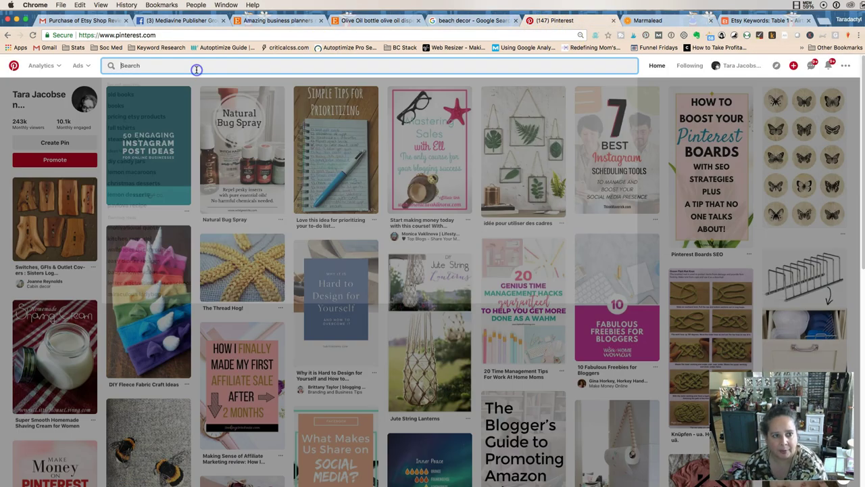
type("gla")
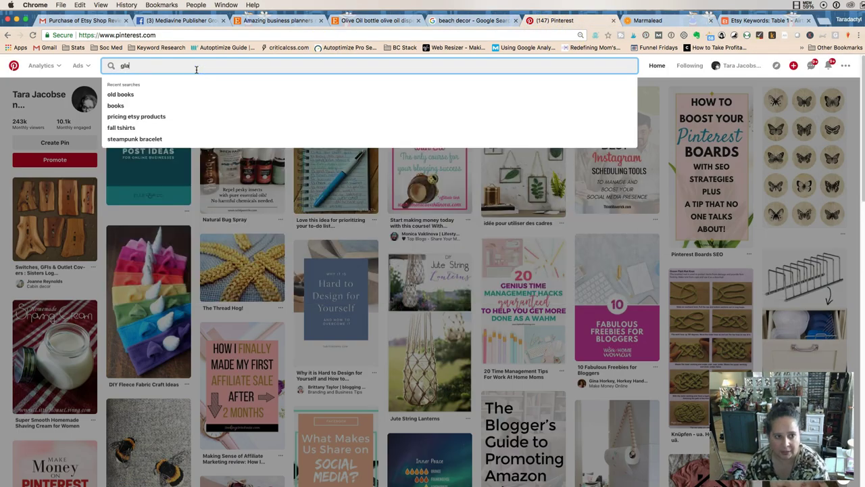
type("ss soap di")
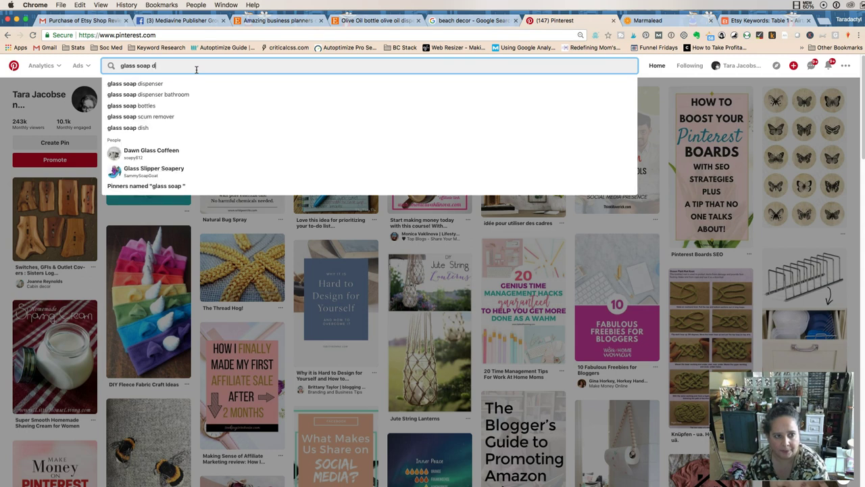
left_click(194, 81)
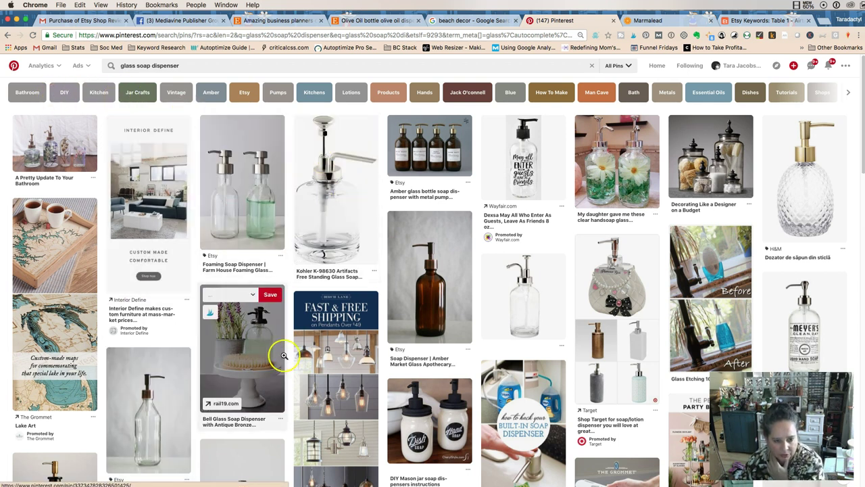
left_click(95, 93)
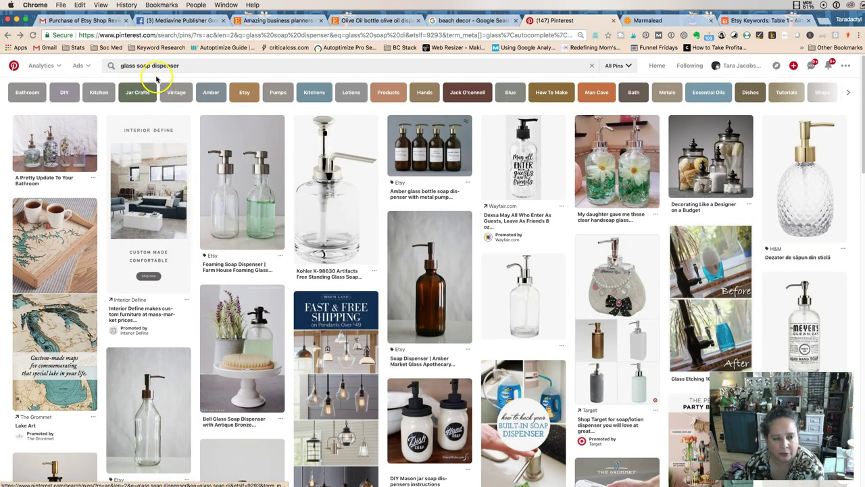
Check the Pinterest suggestions for "kitchen decor" and search for "kitchen decor soap".
left_click(156, 65)
type("kitchen")
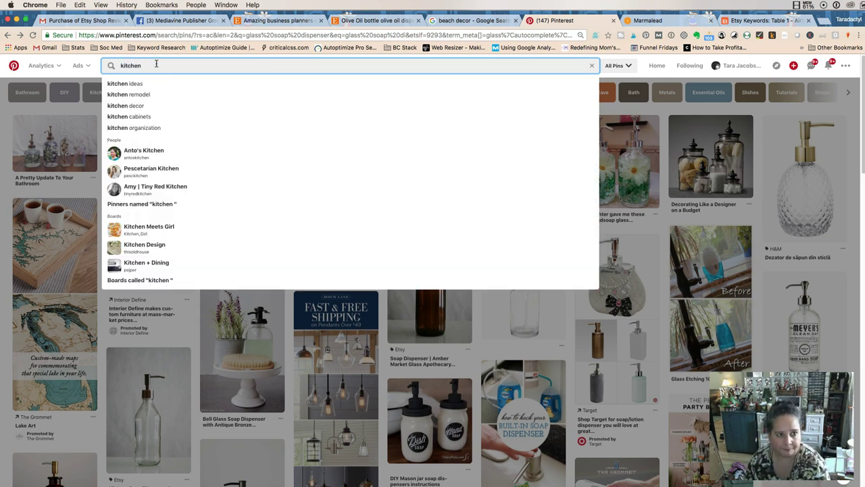
type(" decor")
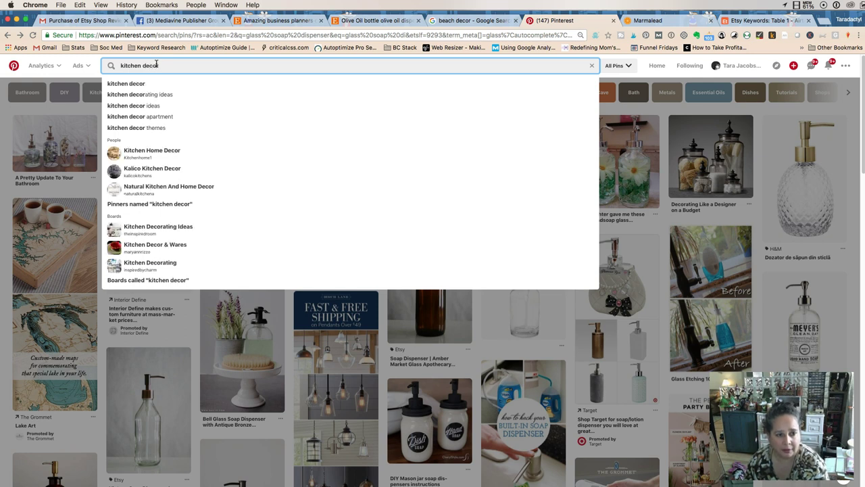
type("soap")
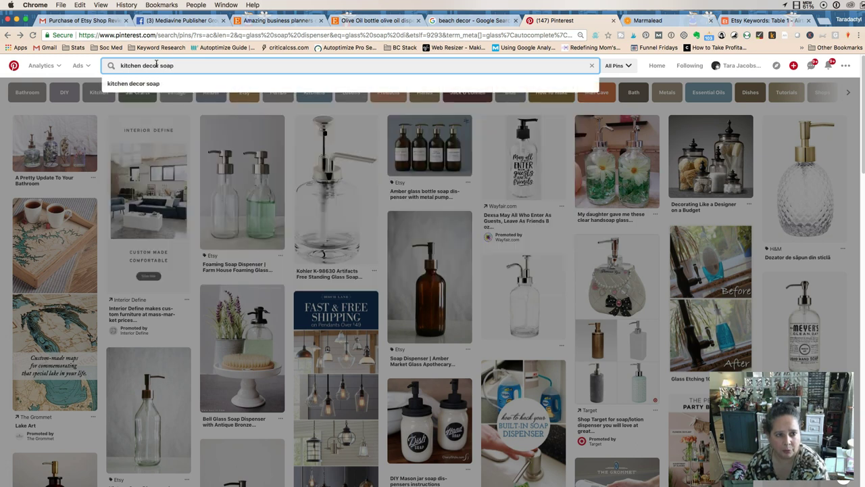
key("Return")
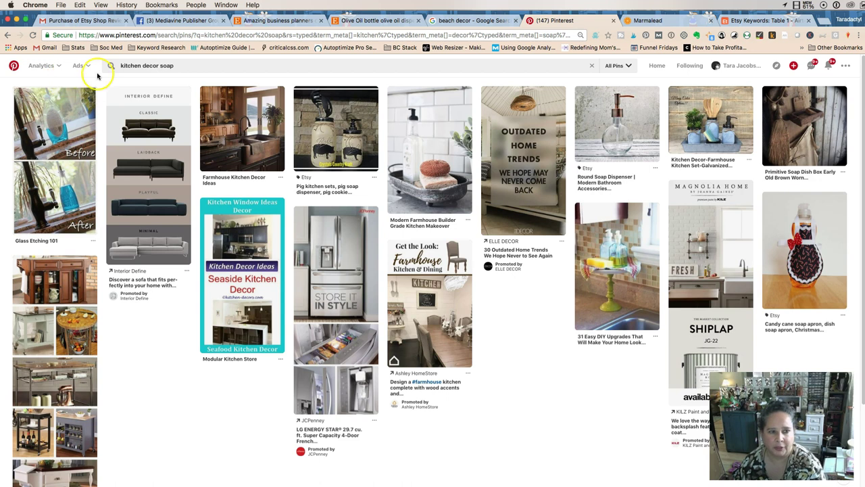
Shorten the Pinterest search to "kitchen decor" and look over its related filter keywords.
left_click(168, 65)
key("BackSpace")
key("BackSpace")
key("BackSpace")
key("BackSpace")
key("BackSpace")
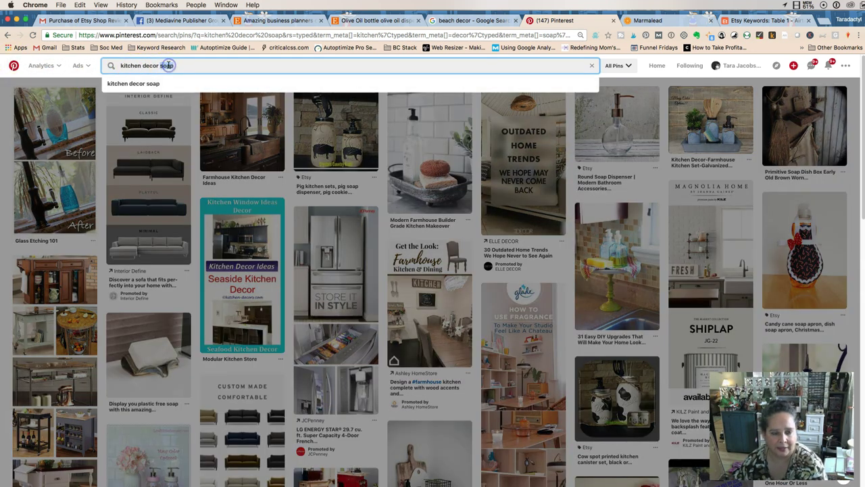
key("Return")
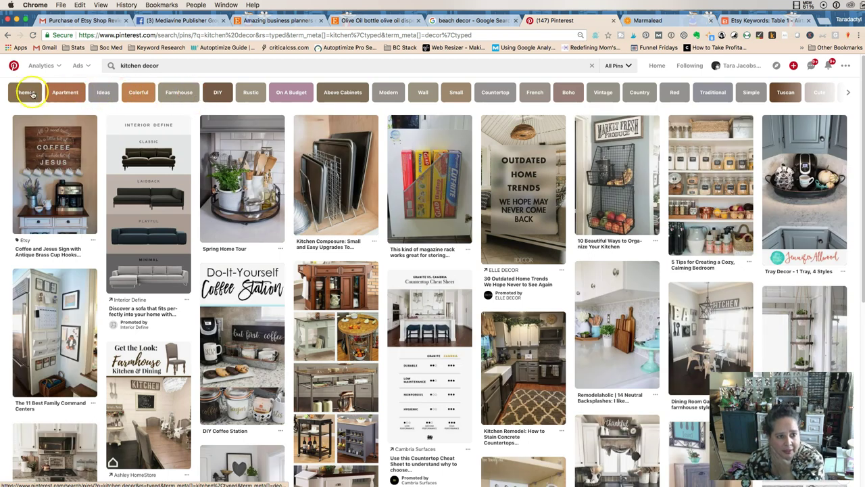
Add the keywords "Colorful" and "Modern" on separate lines below "Glass Bottle Decoration" in the TextEdit notes.
key("super+Tab")
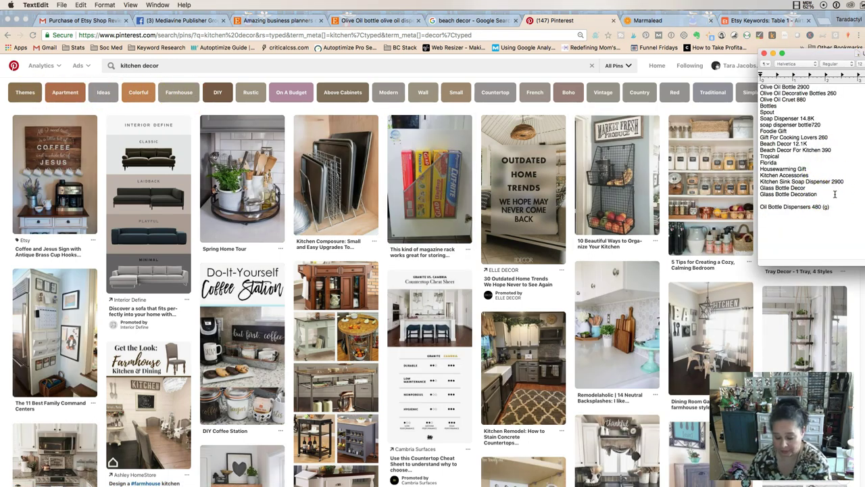
key("Return")
type("Colorful")
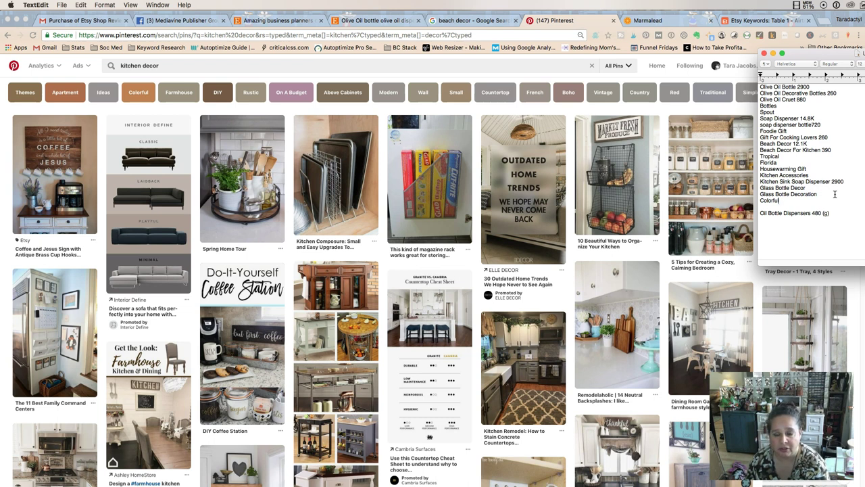
key("Return")
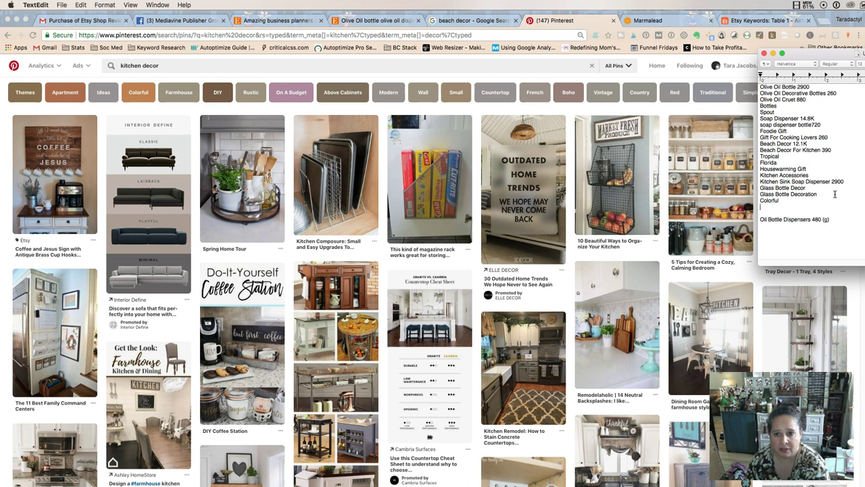
type("Modern")
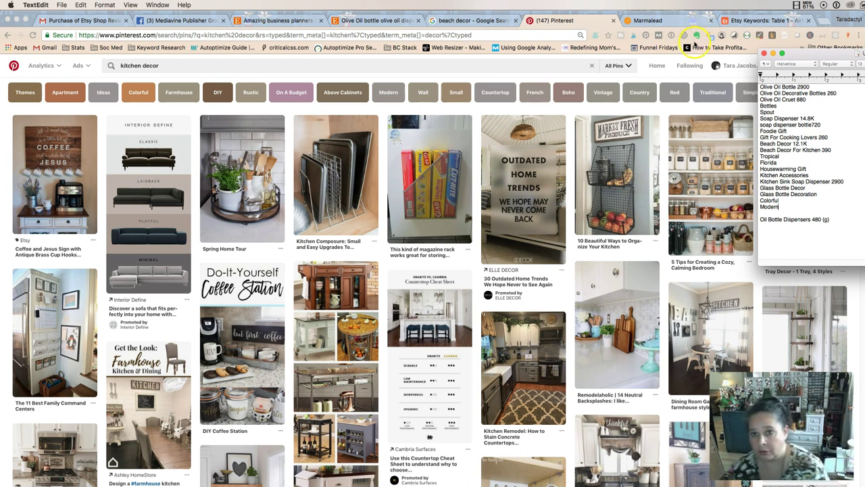
Move the notes window further into view and insert the heading "BOTTLES" with a blank line above "Olive Oil Bottle 2900".
left_click_drag(805, 54, 745, 64)
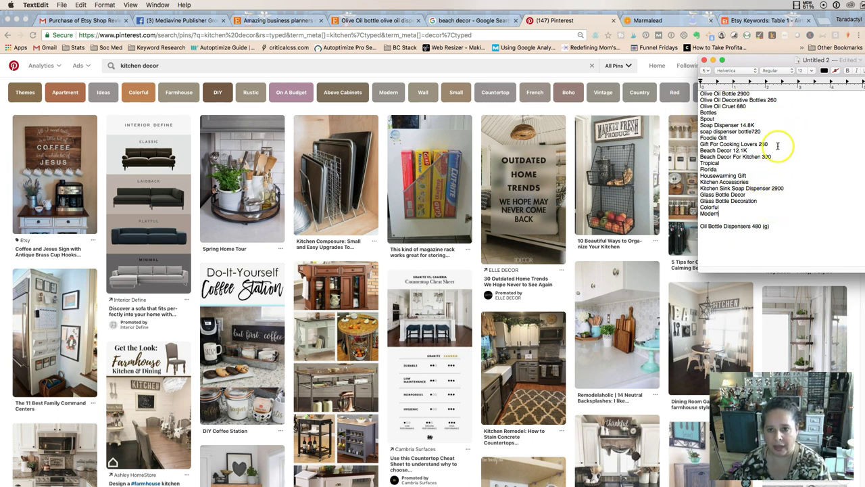
left_click(761, 106)
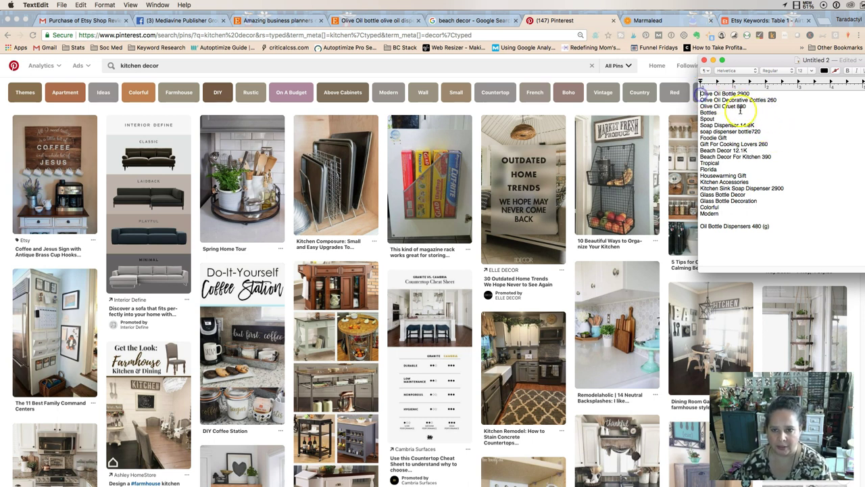
type("BOTTLE")
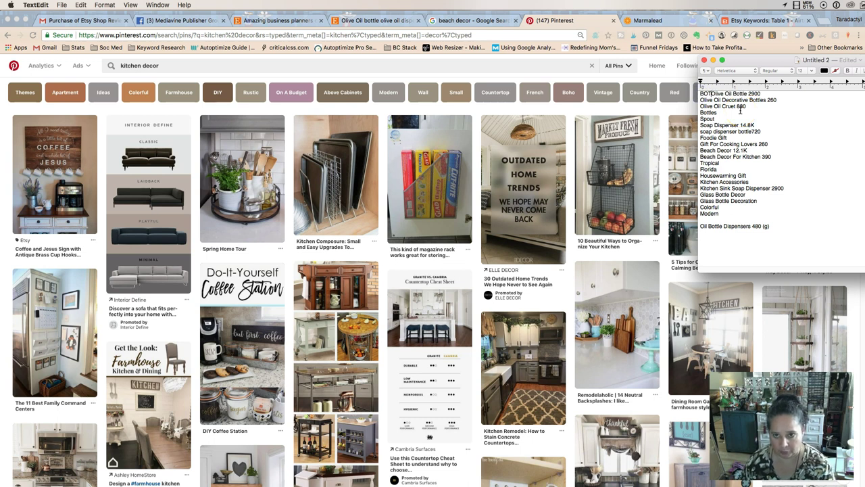
type("S")
key("Return")
key("Return")
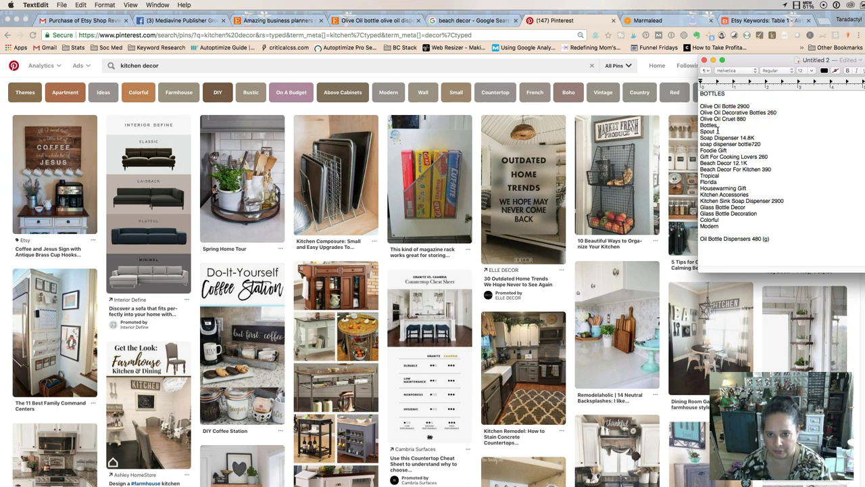
Insert a blank line and the heading "SOAP DISPENSERS" between "Spout" and "Soap Dispenser 14.8K" in the notes.
left_click(717, 131)
key("Return")
key("Return")
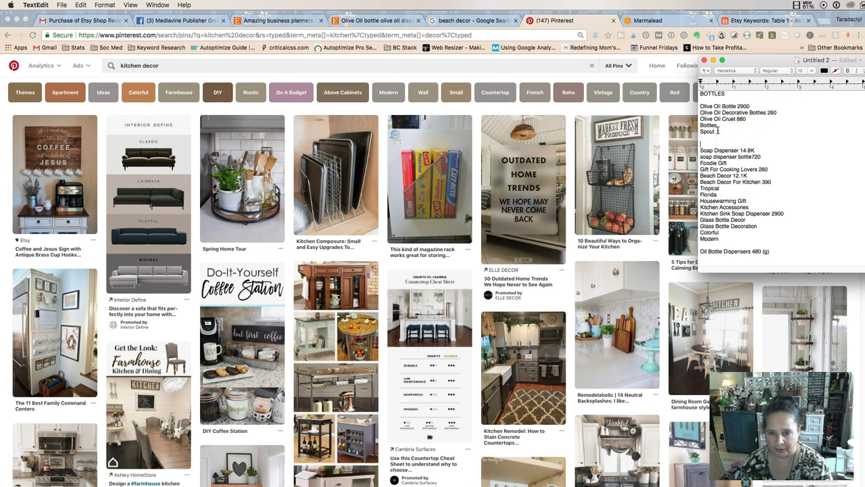
type("SOAP")
type(" DIP")
type("PE")
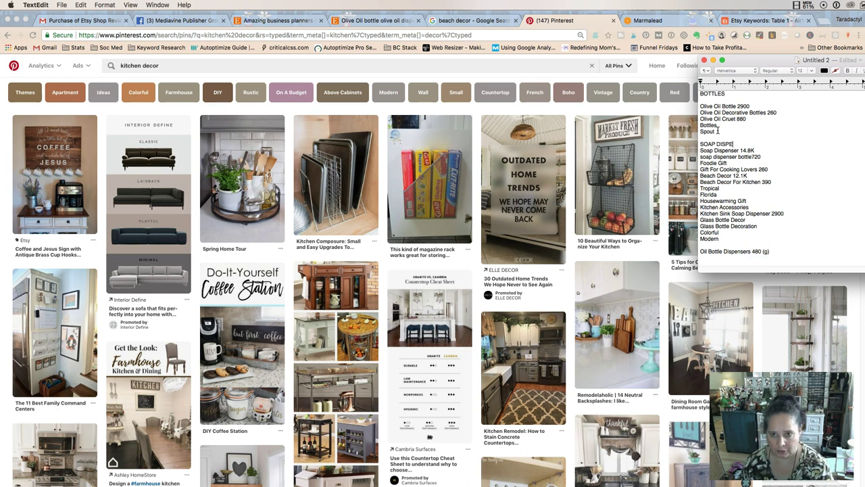
type("NNERS")
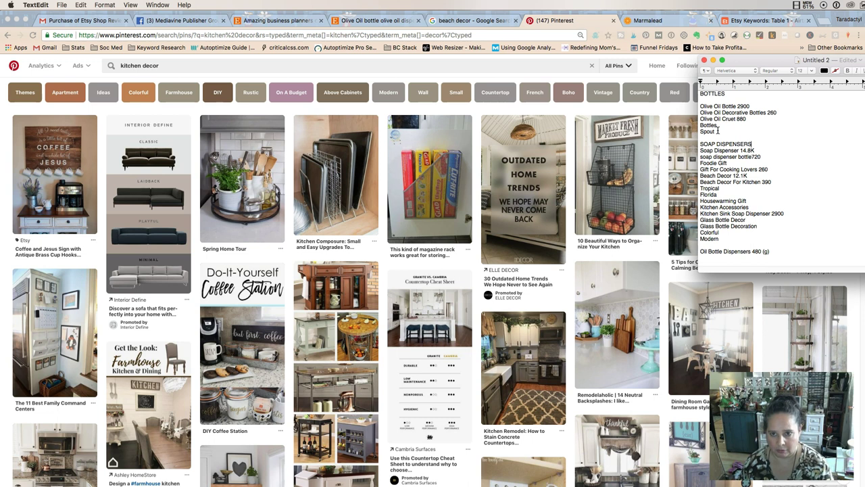
Set off the soap dispenser group with two blank lines after "soap dispenser bottle720" and one below its heading.
left_click(765, 156)
key("Return")
key("Return")
left_click(785, 142)
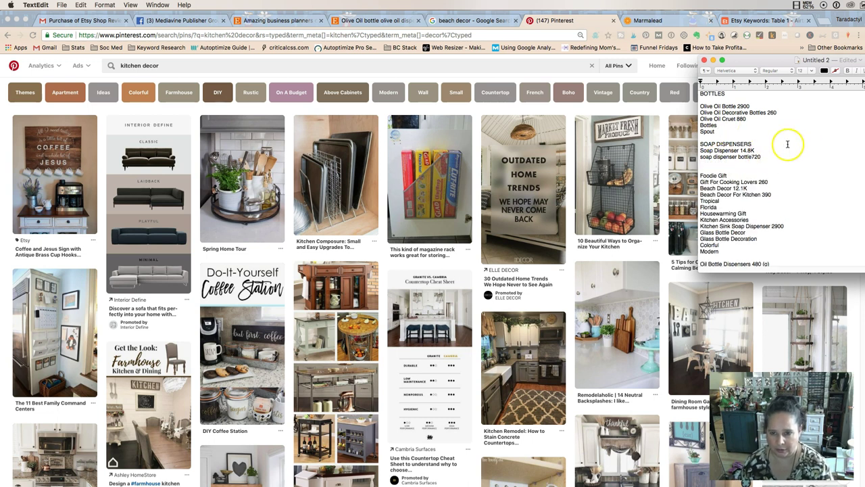
key("Return")
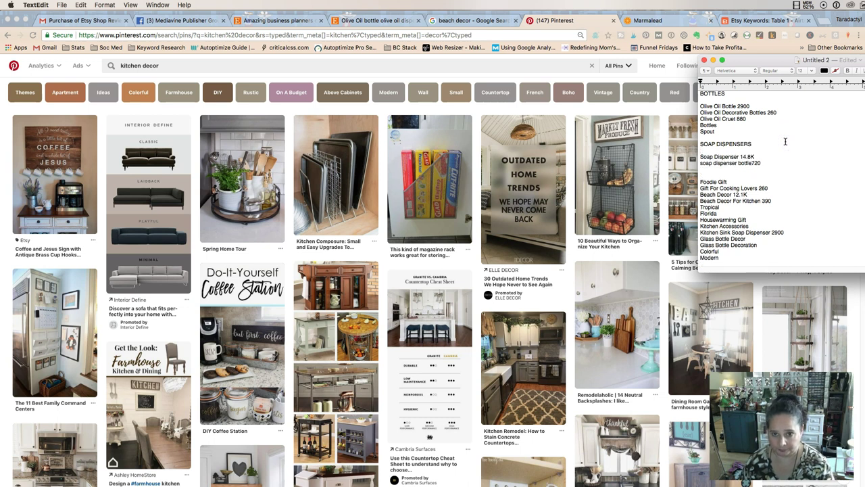
Insert the heading "GIFTS" followed by a blank line above "Foodie Gift" in the notes.
left_click(739, 174)
type("GIFTS")
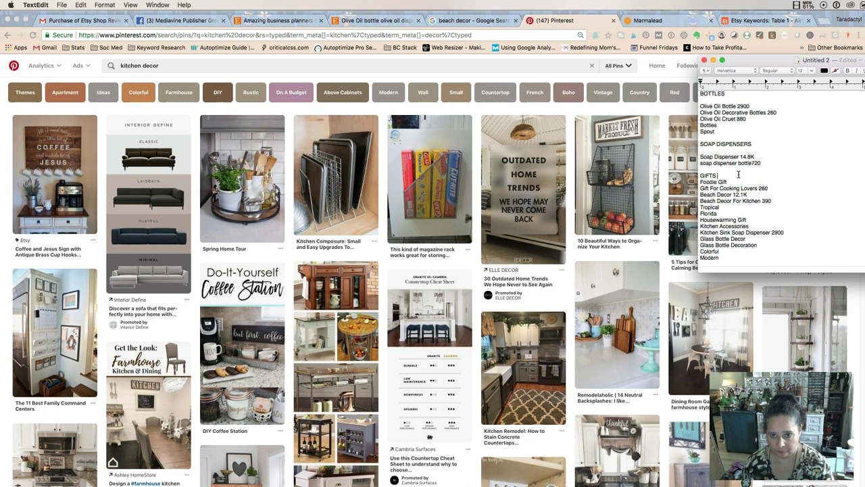
key("Return")
Set off the gift keywords with a blank line and insert the heading "DECOR" with a blank line above "Beach Decor 12.1K".
left_click(772, 194)
key("Return")
key("Return")
scroll(775, 195, "down", 2)
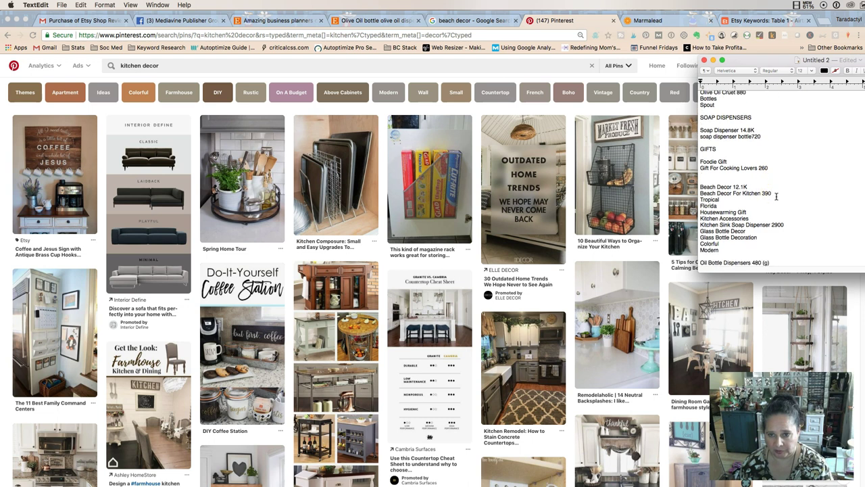
type("DECO")
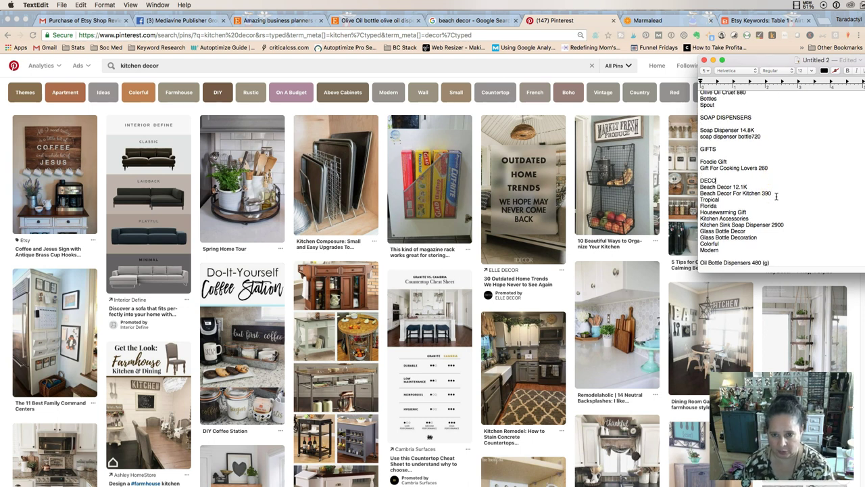
type("R")
key("Return")
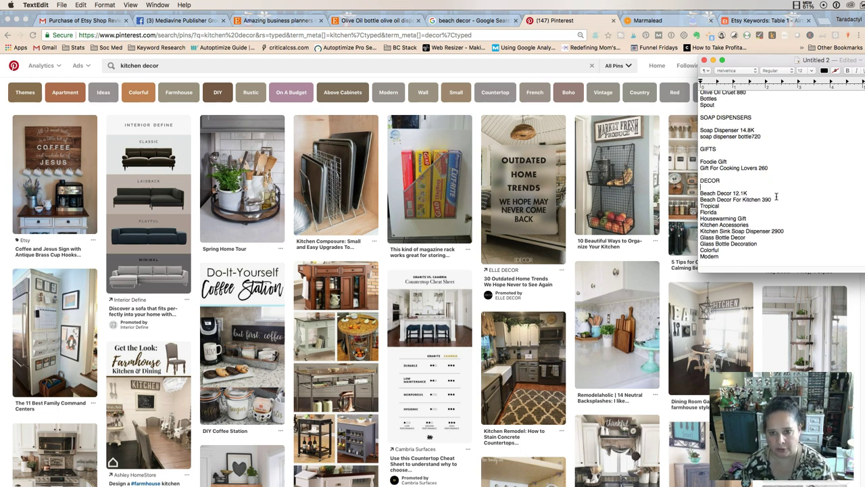
Move "Housewarming Gift" from below "Florida" to the GIFTS group, directly below "Gift For Cooking Lovers 260".
left_click_drag(749, 221, 699, 219)
key("super+c")
key("BackSpace")
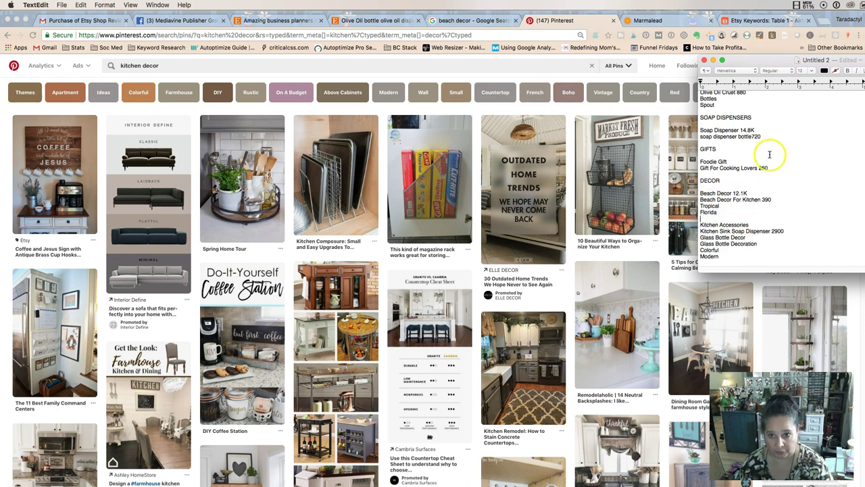
key("BackSpace")
left_click(770, 167)
key("Return")
key("super+v")
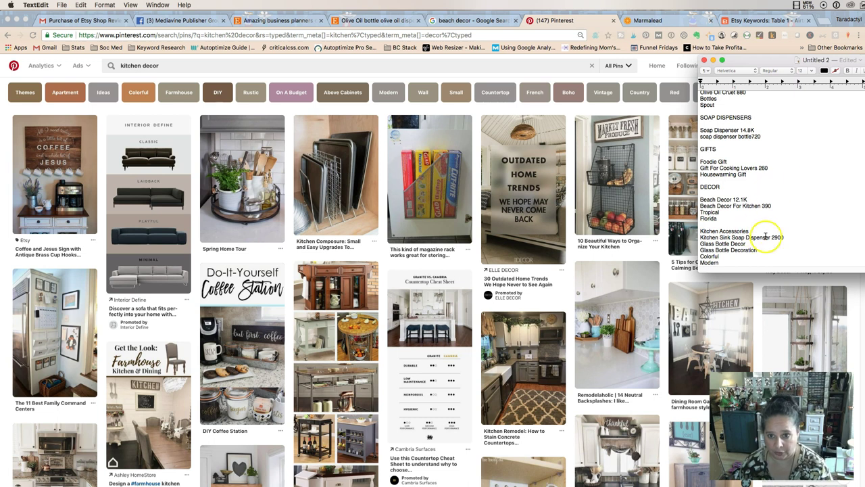
Insert the heading "KITCHEN" between "Florida" and "Kitchen Accessories", with a blank line above and below it.
left_click(722, 220)
key("Return")
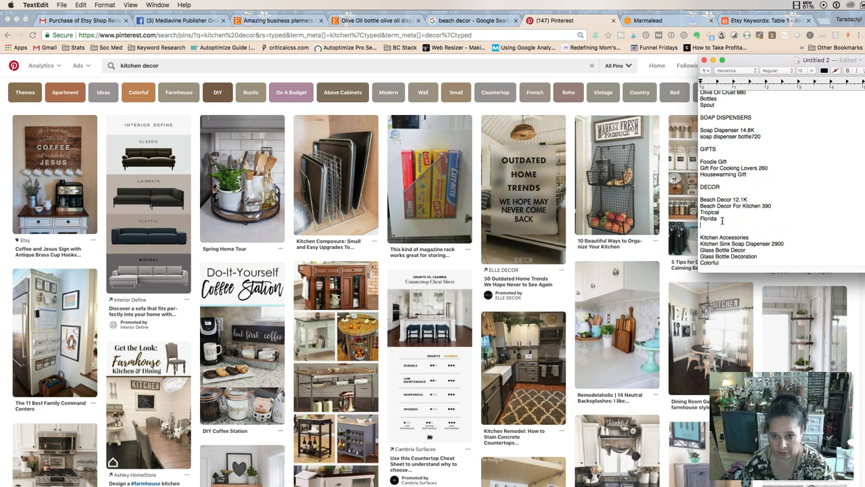
key("Return")
type("KITCHEN")
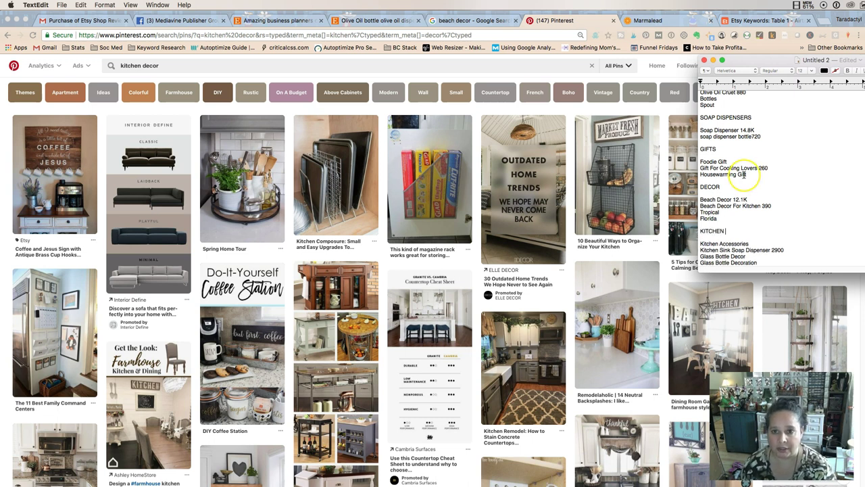
Move "Glass Bottle Decor" and "Glass Bottle Decoration" from the KITCHEN group to the BOTTLES group below "Spout".
scroll(737, 223, "down", 3)
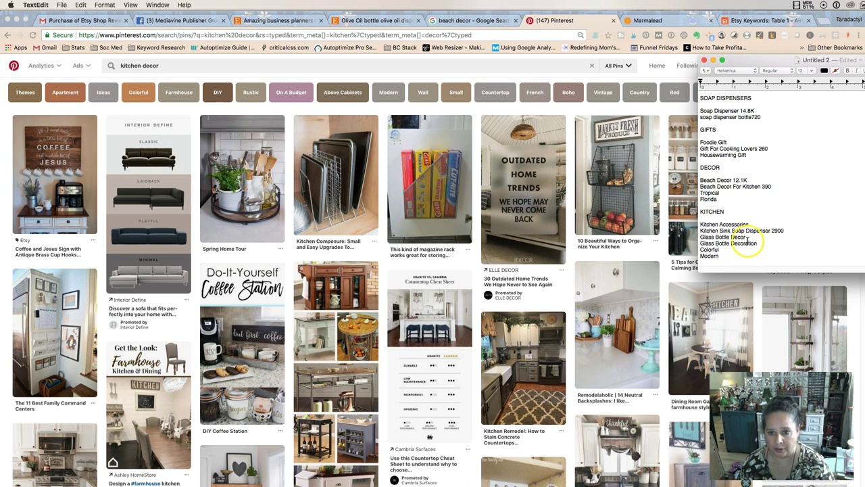
left_click_drag(758, 243, 699, 239)
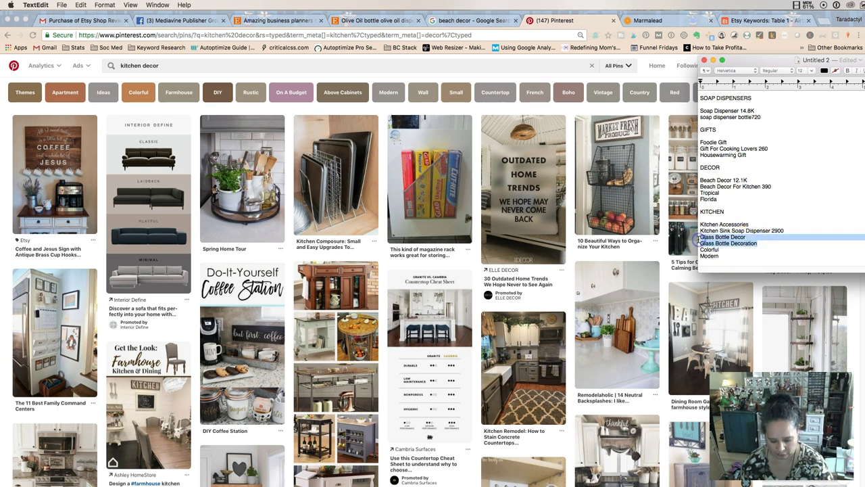
left_click(699, 239)
scroll(791, 158, "up", 4)
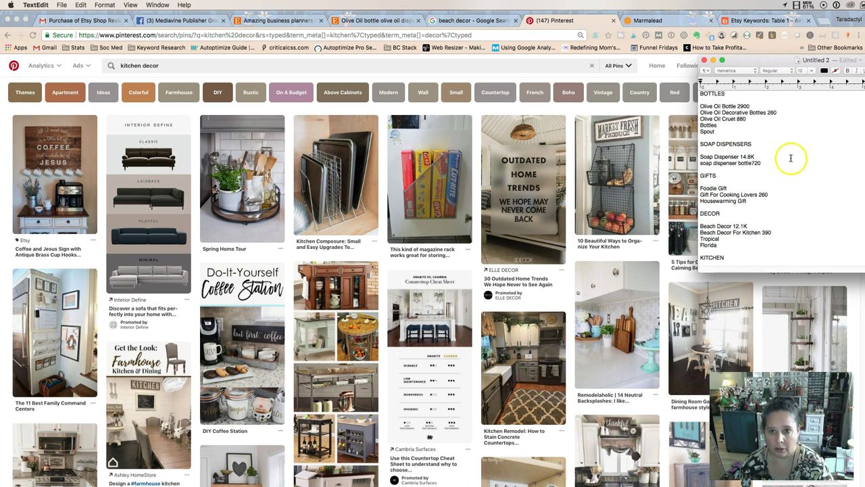
scroll(762, 174, "down", 4)
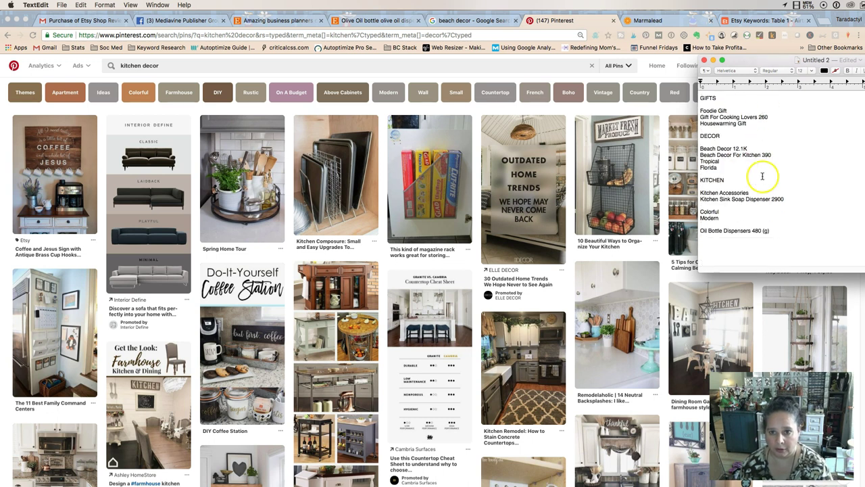
Move "Oil Bottle Dispensers 480 (g)" from the end of the notes to the BOTTLES group below "Glass Bottle Decoration".
triple_click(750, 228)
key("super+x")
scroll(751, 225, "up", 5)
left_click(765, 144)
key("Return")
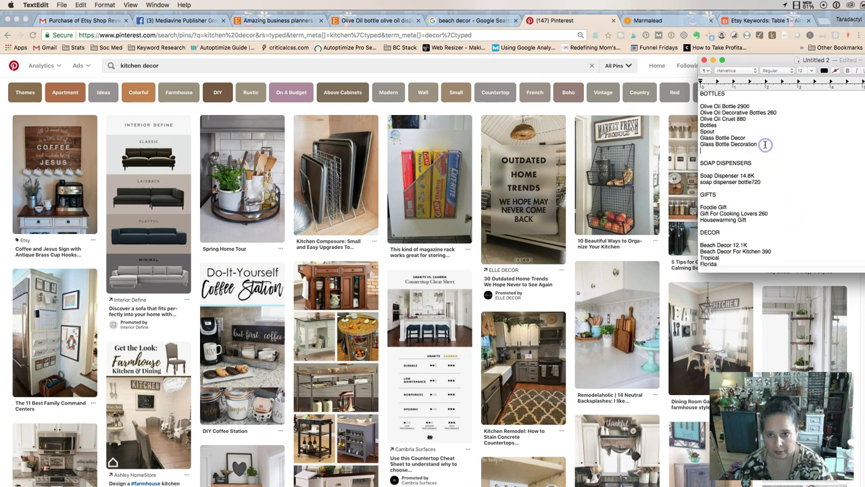
Insert the heading "ADJECTIVES" between "Kitchen Sink Soap Dispenser 2900" and "Colorful", with a blank line above and below it.
scroll(768, 153, "down", 5)
left_click(792, 181)
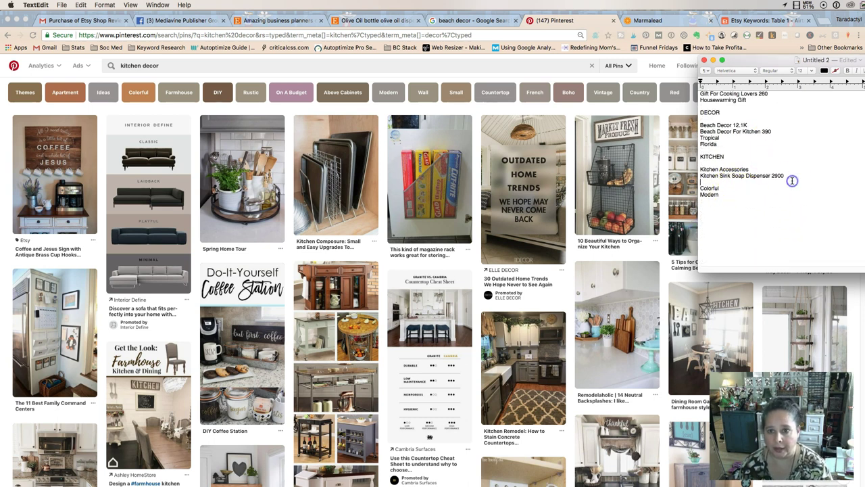
key("Return")
key("Return")
key("Up")
type("AD")
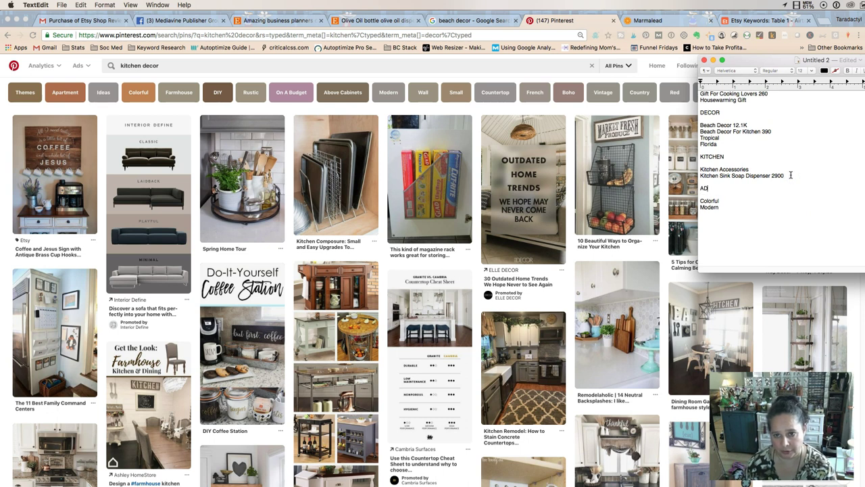
type("JECTIVES")
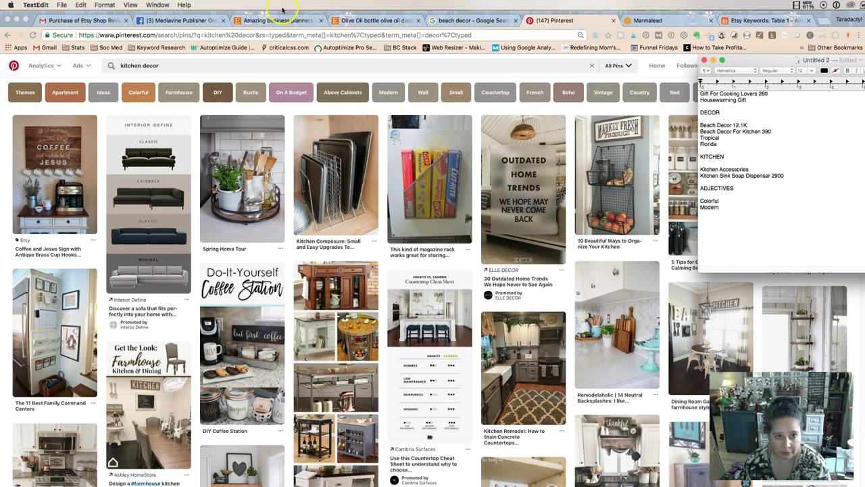
Check the bottle's colors in the Etsy listing and add the keyword "Blue Green" below "Modern" in the notes.
left_click(348, 20)
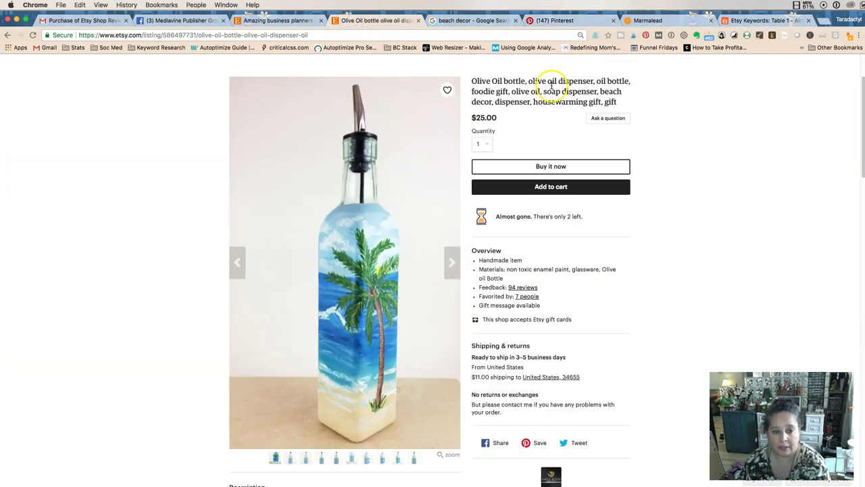
key("super+Tab")
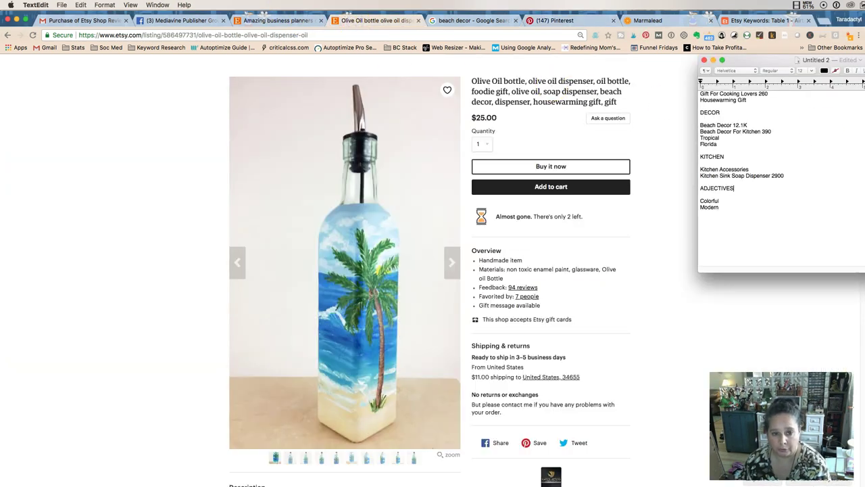
key("Return")
type("Blue Green")
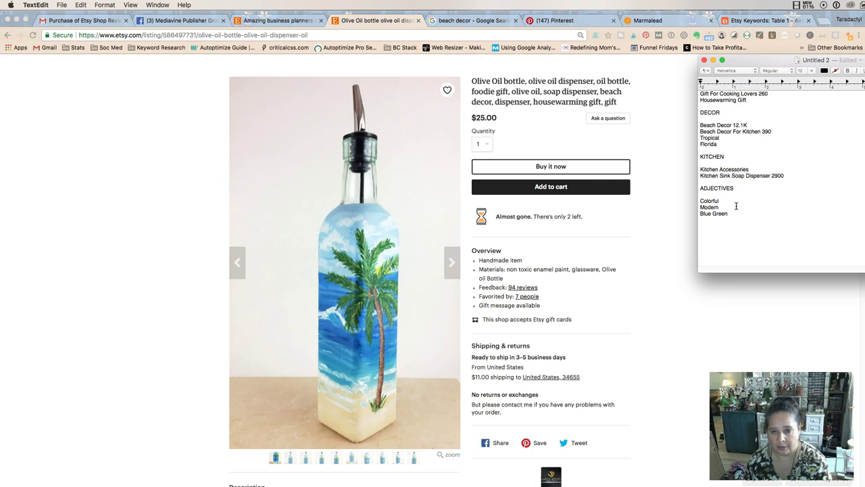
Add the keywords "Palm Tree" and "Beach" on separate lines below "Florida" in the DECOR group.
scroll(736, 206, "up", 5)
scroll(728, 204, "down", 3)
scroll(728, 204, "down", 1)
left_click(723, 208)
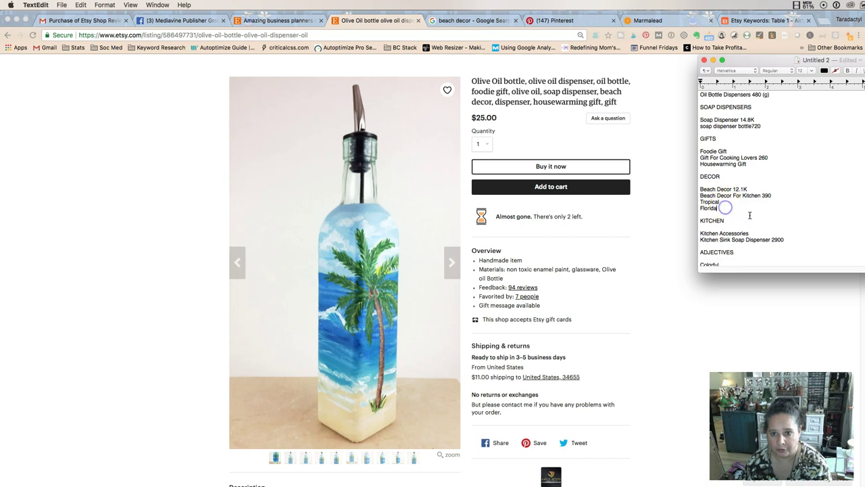
key("Return")
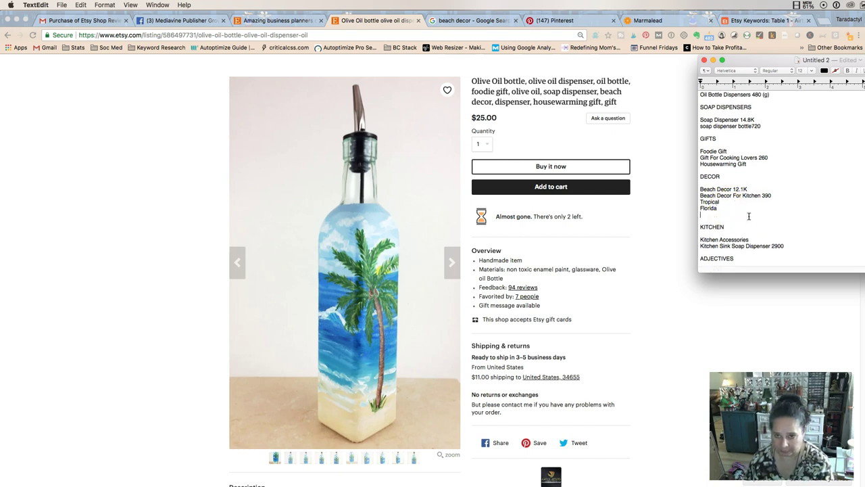
type("Palm T")
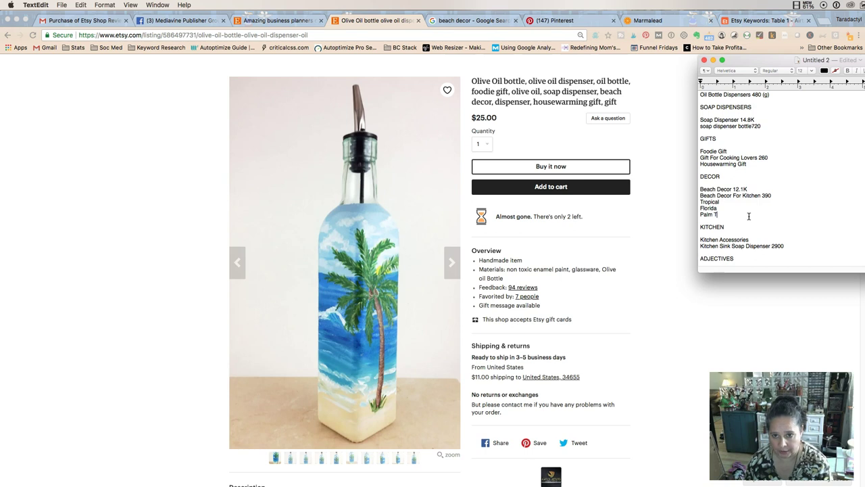
type("ree")
key("Return")
type("Beach")
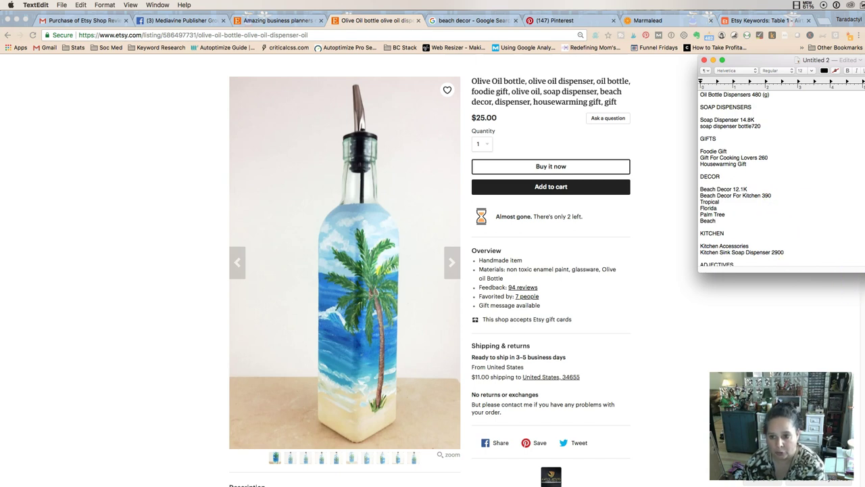
Narrow the browser window, place the notes window beside it and lengthen the notes window to show all keyword groups.
left_click(692, 52)
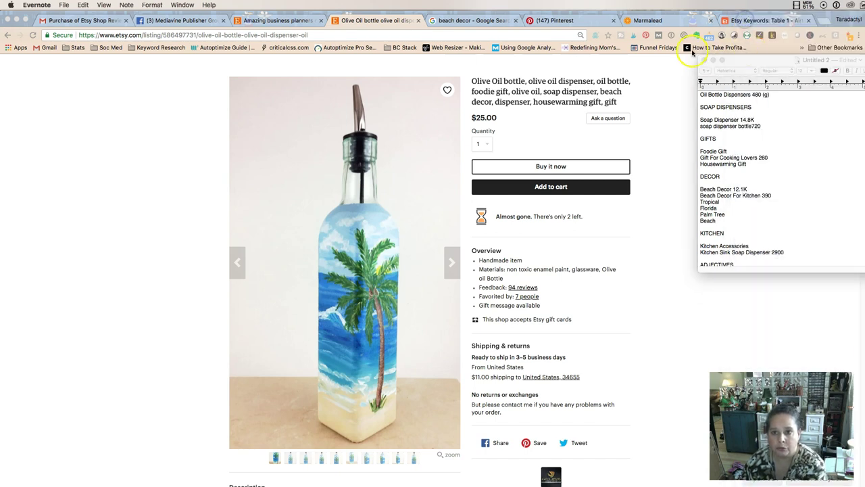
left_click(849, 299)
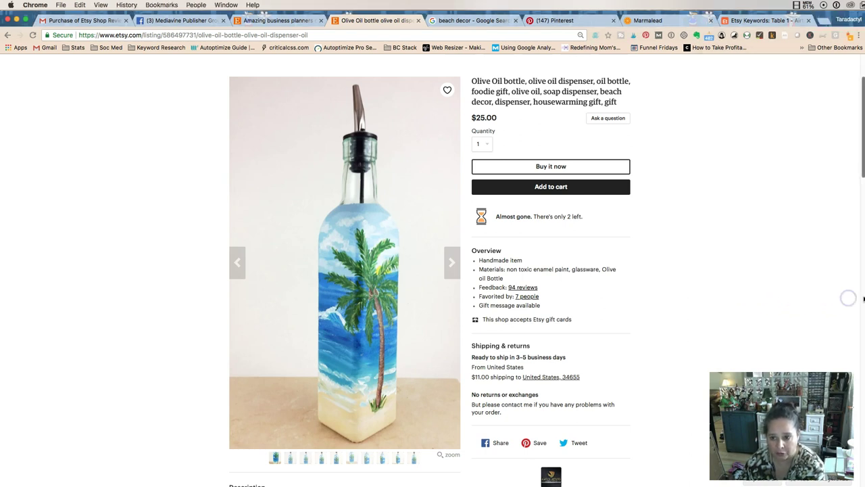
scroll(847, 295, "down", 6)
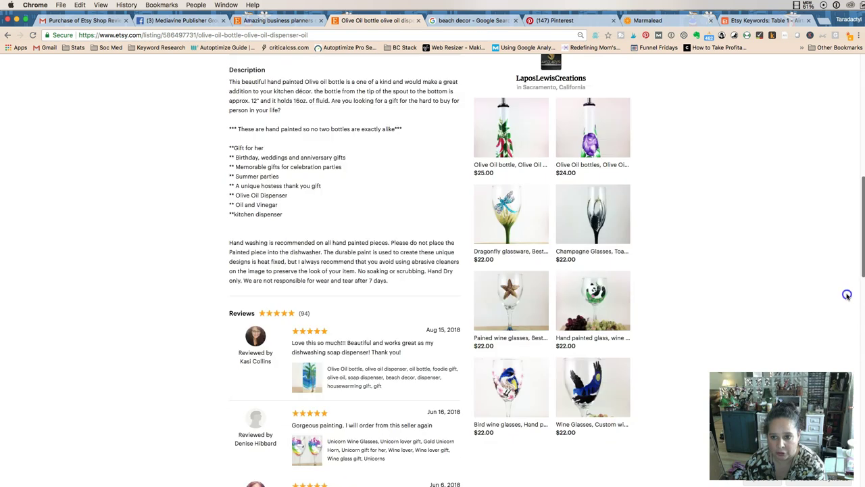
scroll(817, 267, "up", 6)
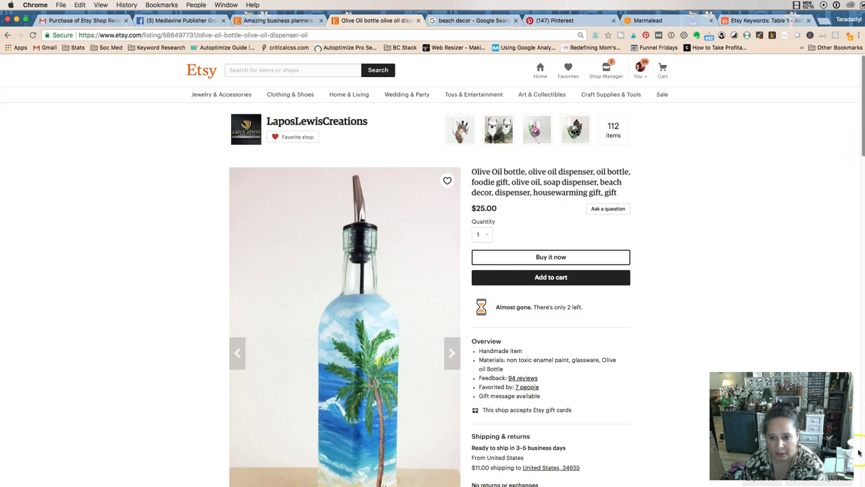
left_click_drag(864, 419, 776, 419)
left_click_drag(784, 60, 860, 16)
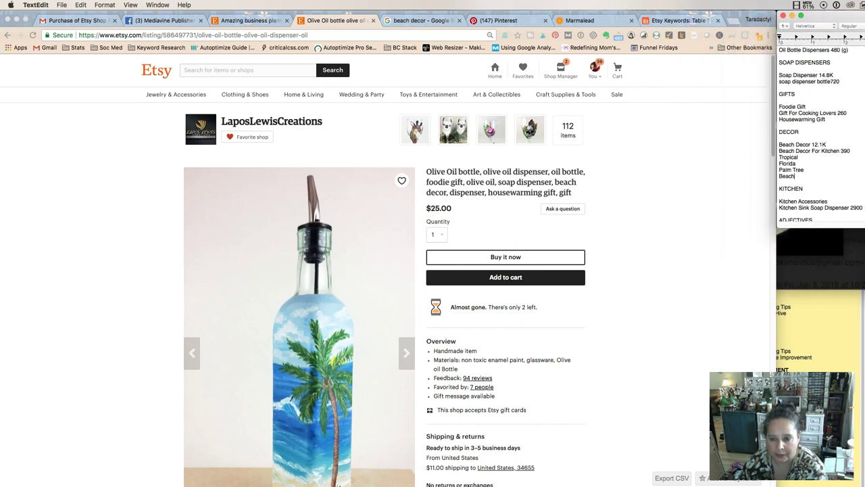
left_click_drag(840, 225, 856, 467)
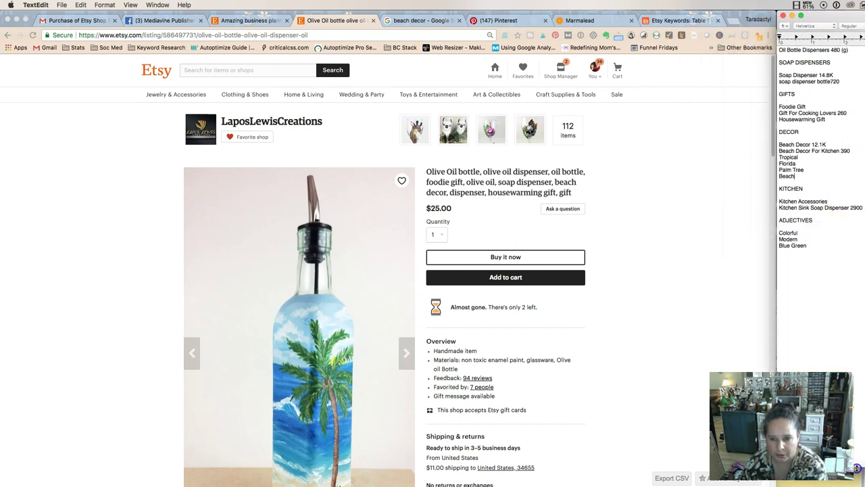
scroll(822, 203, "up", 3)
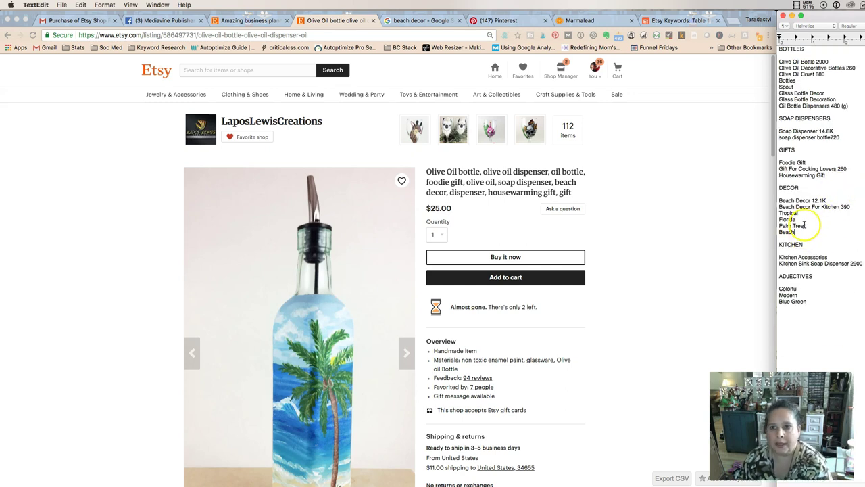
Switch to Marmalead in the browser and search for the keyword "olive oil bottles".
left_click(643, 184)
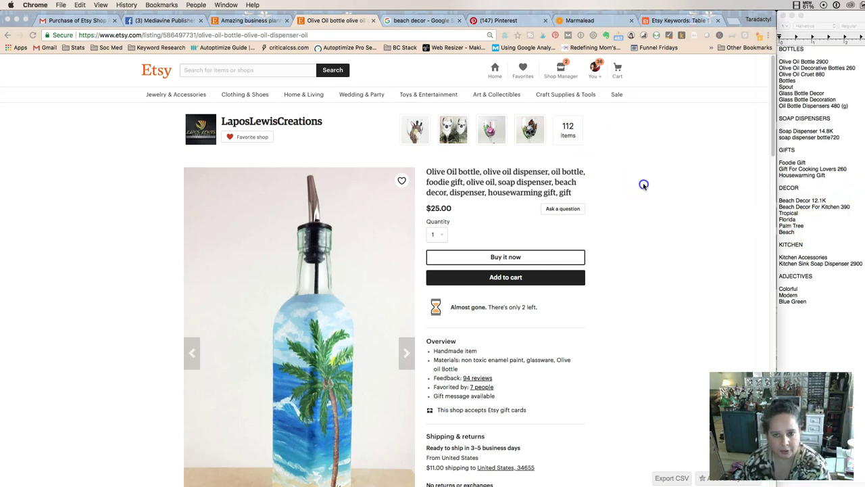
left_click(567, 21)
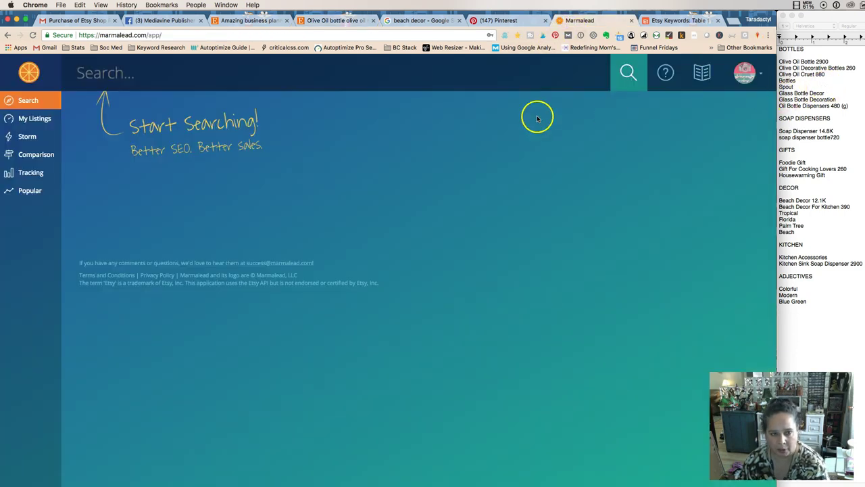
left_click(302, 72)
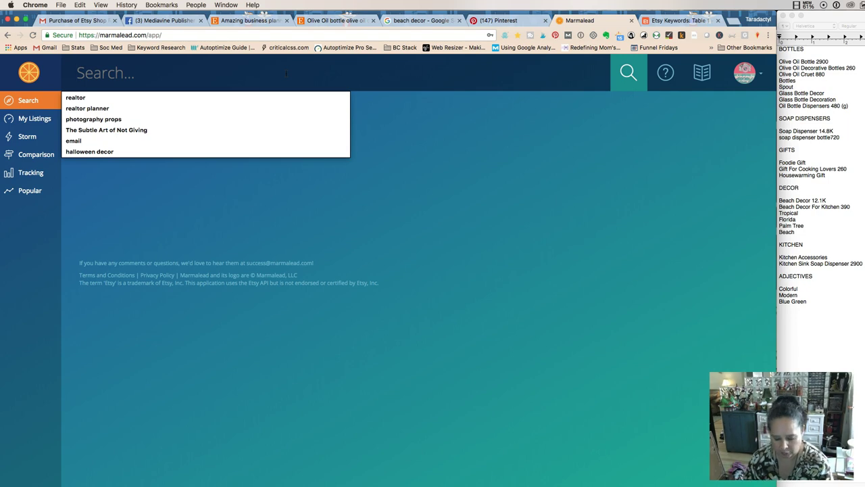
type("olive oil bot")
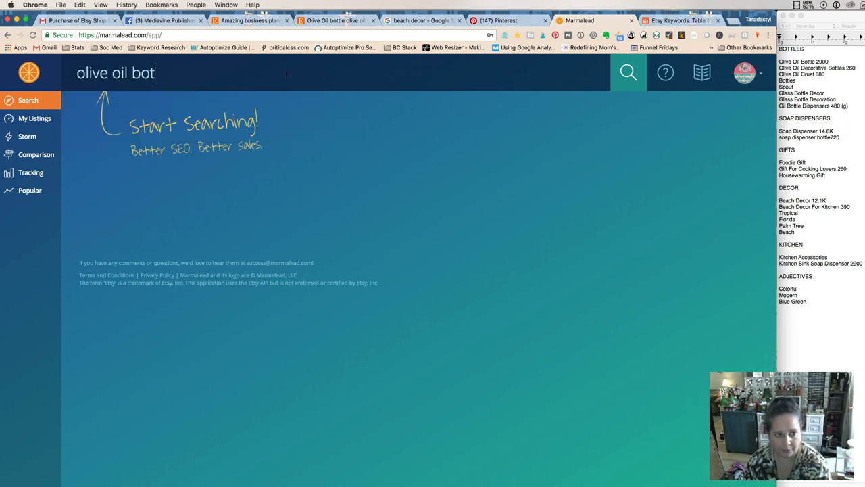
type("tles")
key("Return")
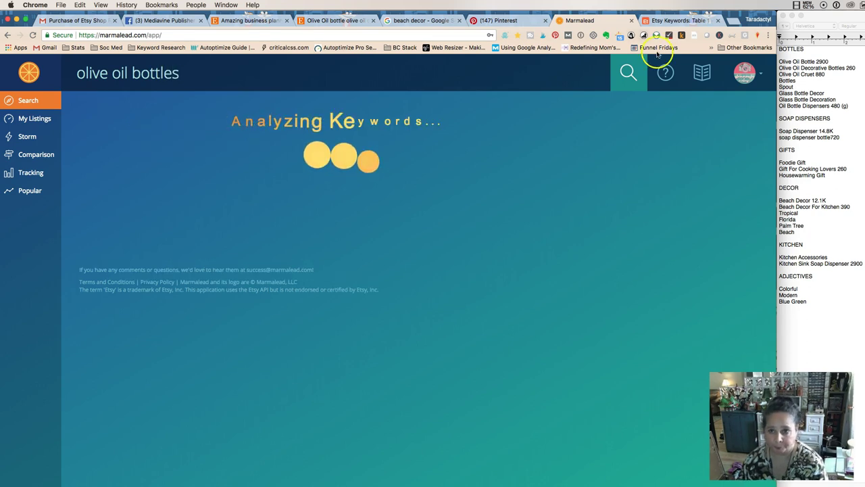
Add a slash after "Olive Oil Bottle 2900" in the notes.
left_click(838, 64)
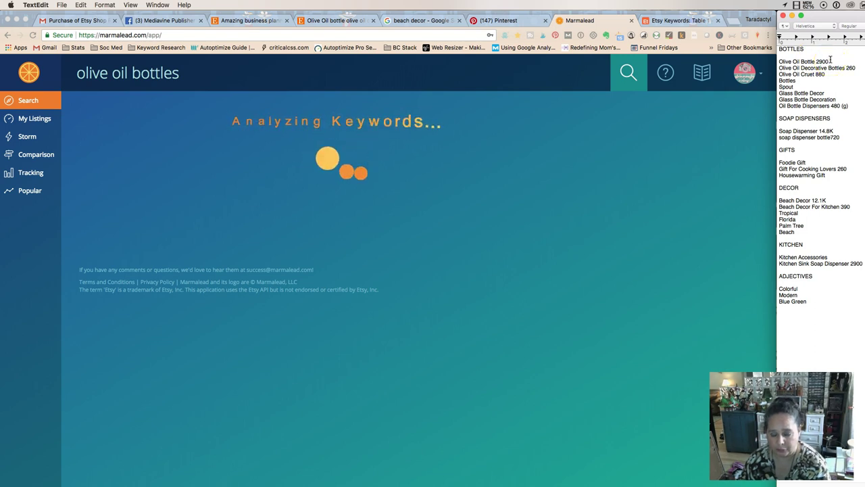
left_click(828, 60)
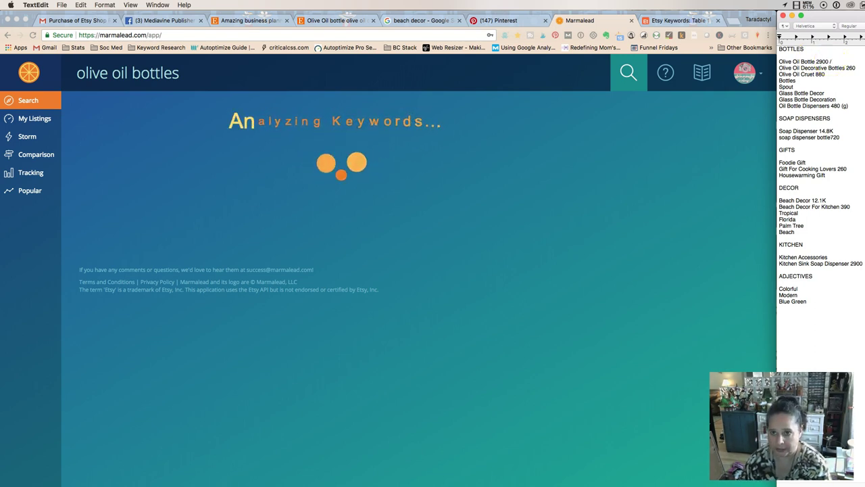
type("/")
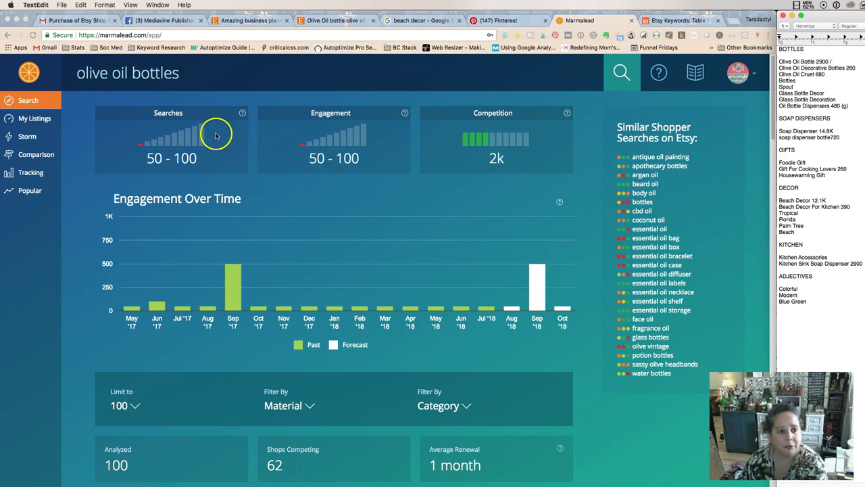
Review the Marmalead results for "olive oil bottles", including engagement over time, pricing, sample listings and popular tags.
left_click(120, 270)
mouse_move(232, 288)
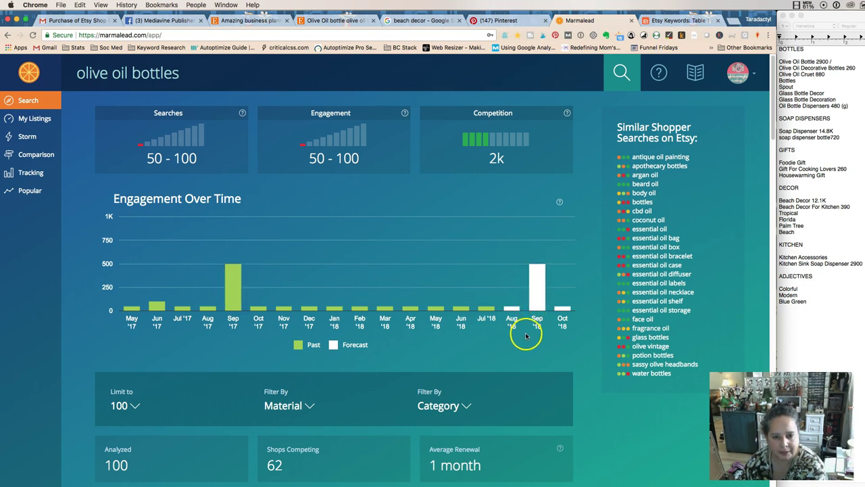
scroll(526, 333, "down", 1)
scroll(527, 335, "down", 10)
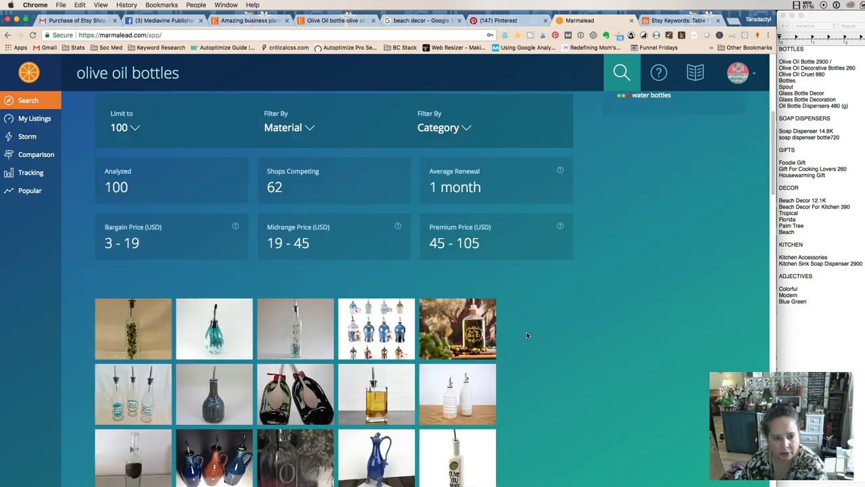
scroll(527, 334, "down", 4)
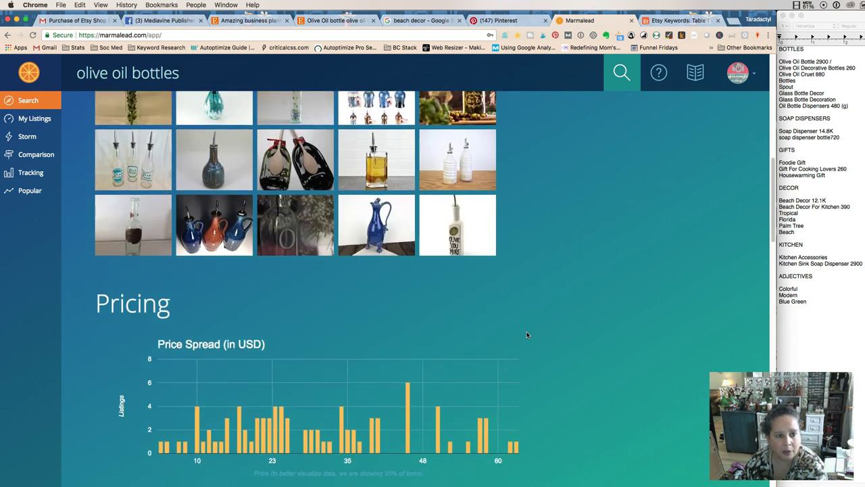
scroll(390, 189, "down", 12)
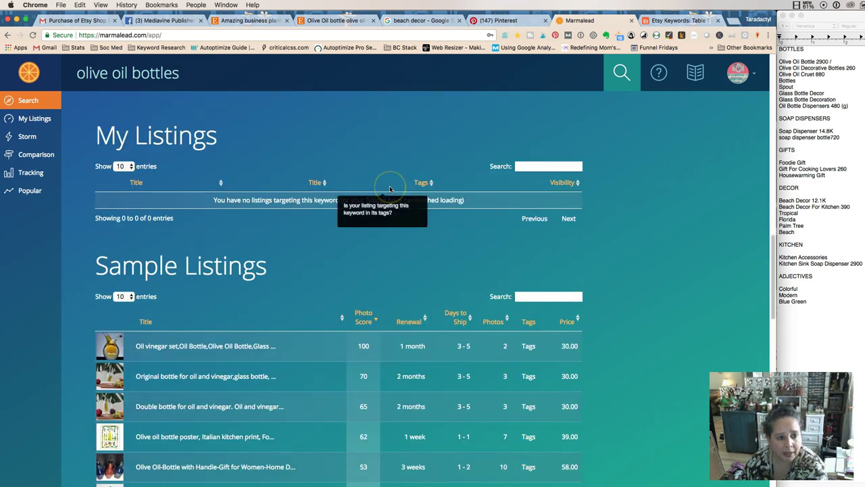
scroll(390, 188, "down", 14)
scroll(390, 185, "up", 4)
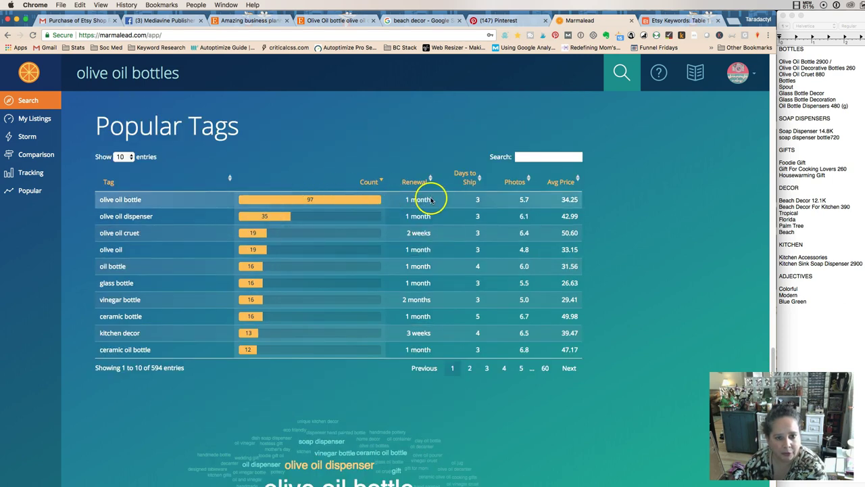
scroll(420, 199, "up", 20)
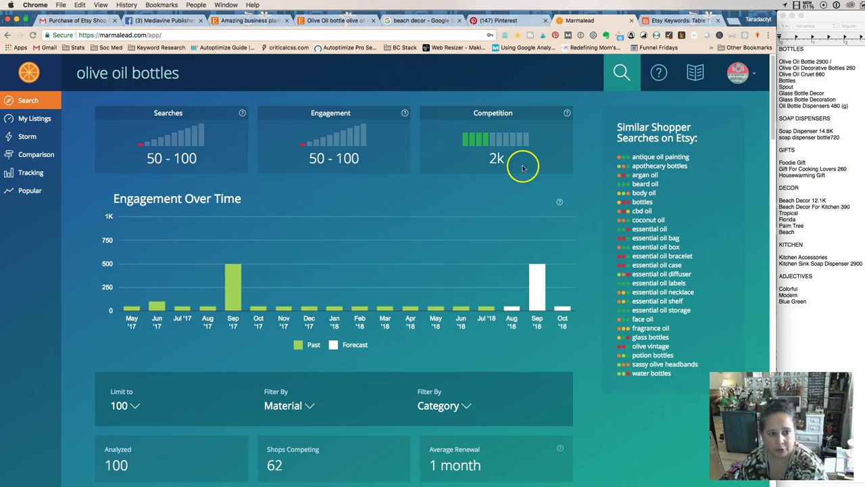
Enter 100 after the slash on the "Olive Oil Bottle 2900" line in the notes.
left_click(839, 118)
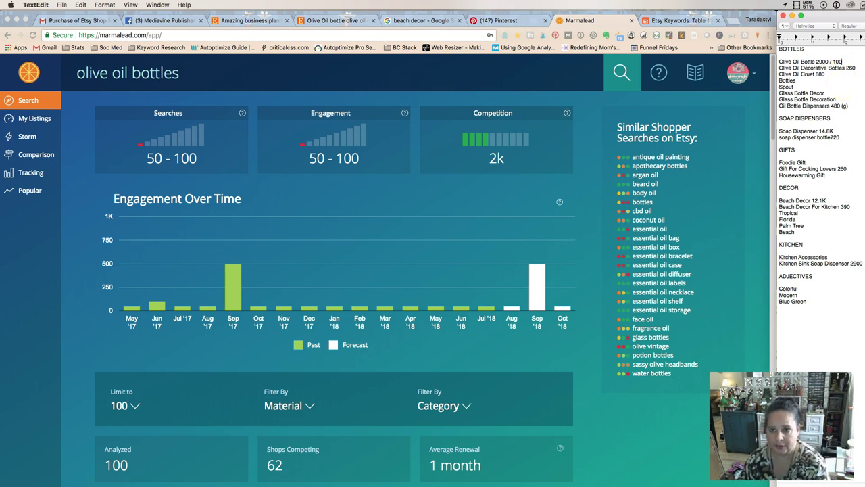
left_click(842, 83)
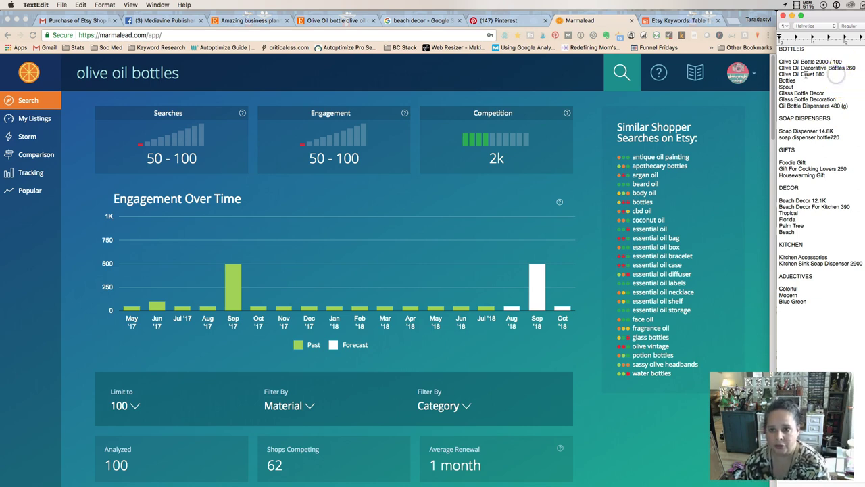
Copy the keyword "Olive Oil Cruet" from the notes and search for it in Marmalead in place of the current term.
left_click_drag(801, 74, 780, 75)
key("super+c")
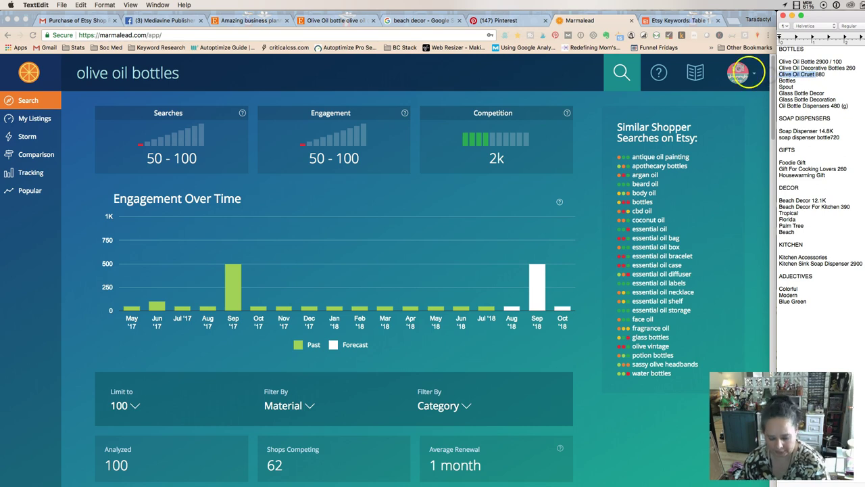
left_click(250, 100)
triple_click(250, 72)
key("super+v")
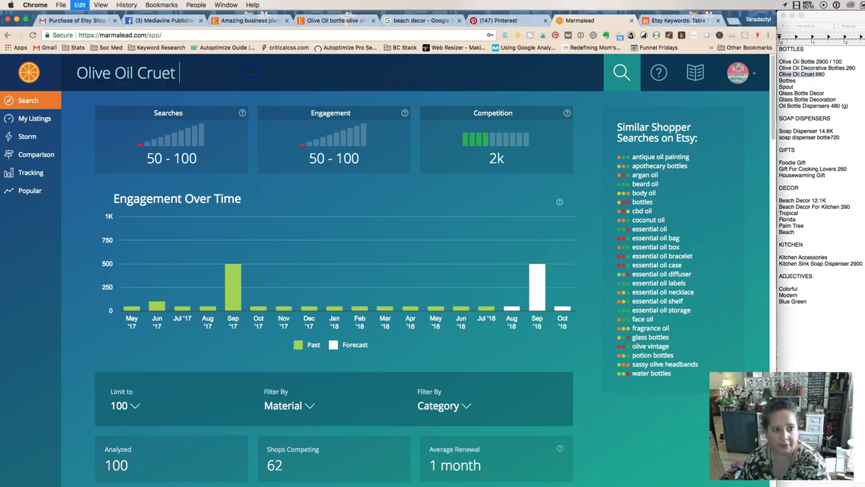
key("Return")
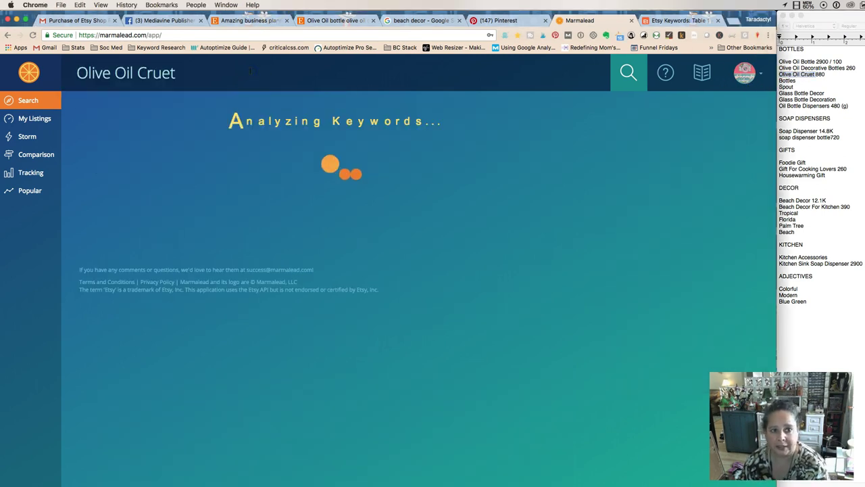
Append "/ 100" to the "Olive Oil Cruet 880" line in the notes.
left_click(845, 106)
left_click(822, 74)
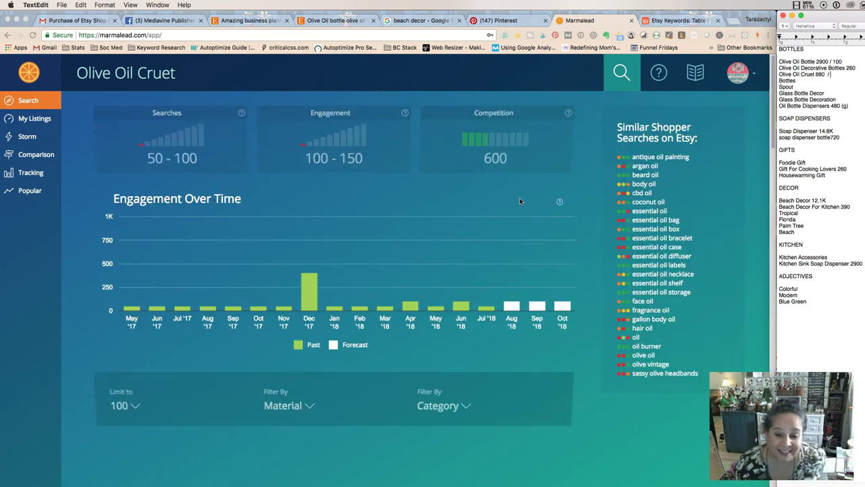
scroll(519, 200, "down", 1)
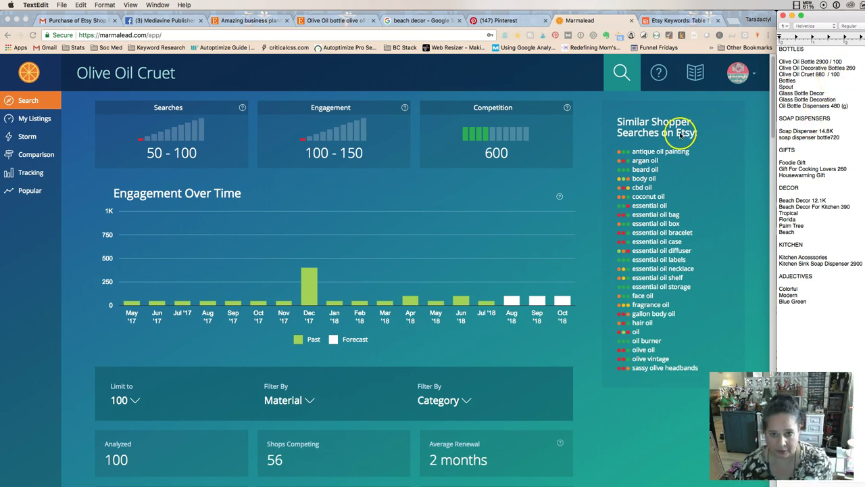
Check the tag cloud in the Olive Oil Cruet results and add "Oil Pourer" below "Oil Bottle Dispensers 480 (g)" in the notes.
scroll(659, 223, "down", 1)
scroll(657, 273, "down", 10)
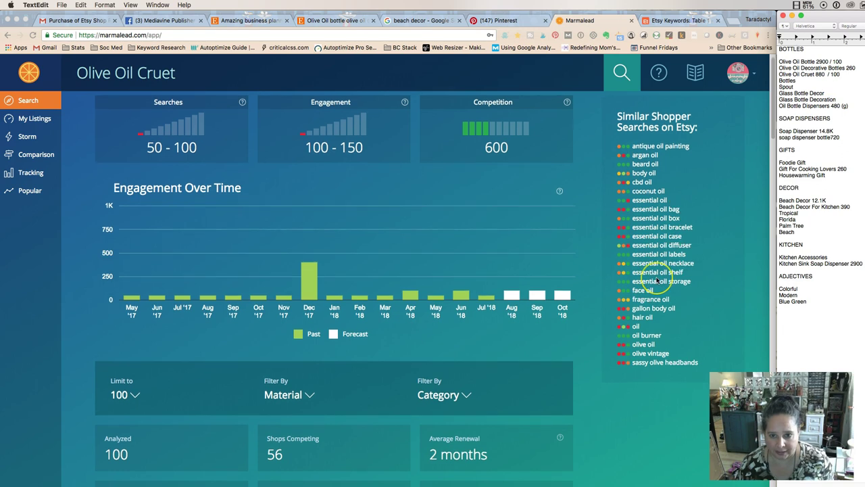
scroll(657, 278, "down", 20)
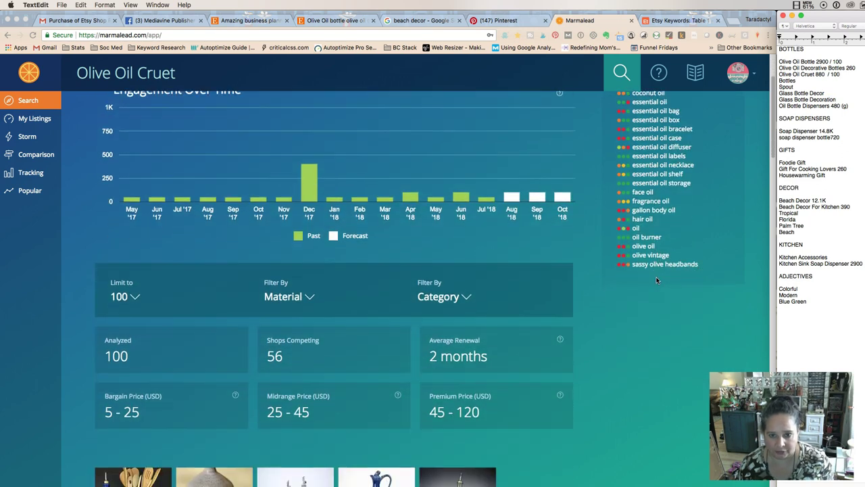
scroll(657, 279, "up", 12)
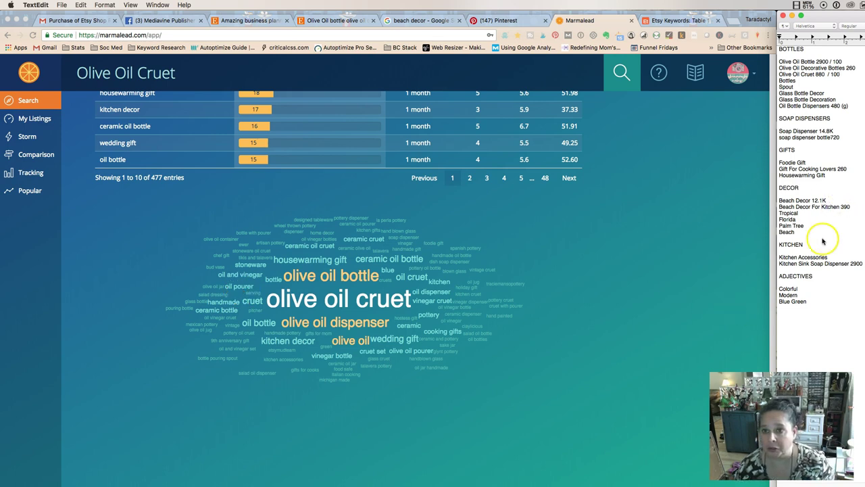
left_click(853, 107)
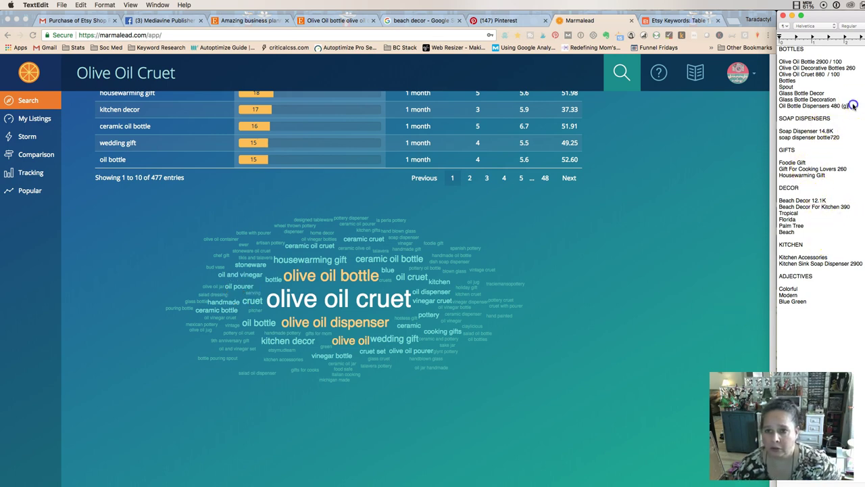
key("Return")
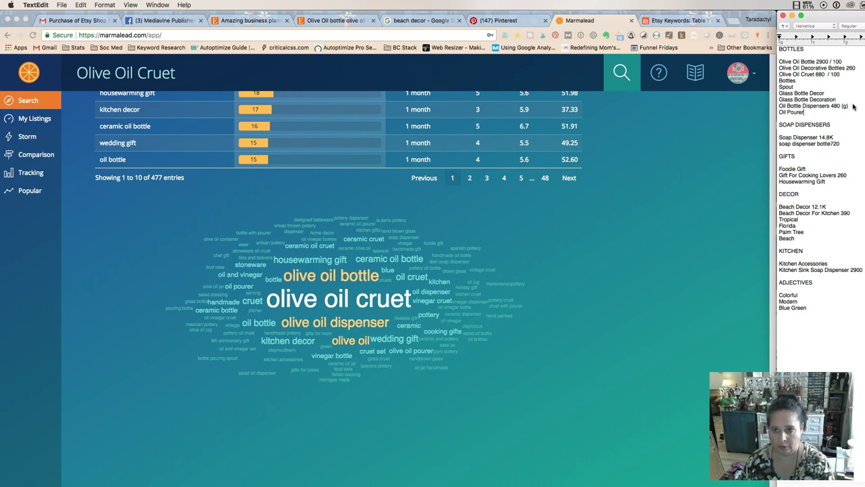
Highlight the tag "oil pourer" in the Olive Oil Cruet tag cloud and return to the overview of its search figures.
left_click(226, 302)
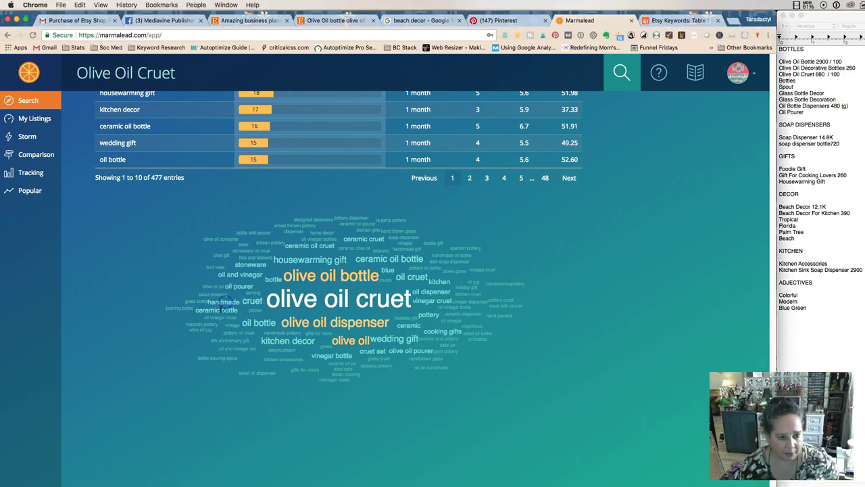
left_click(248, 286)
left_click_drag(252, 286, 231, 286)
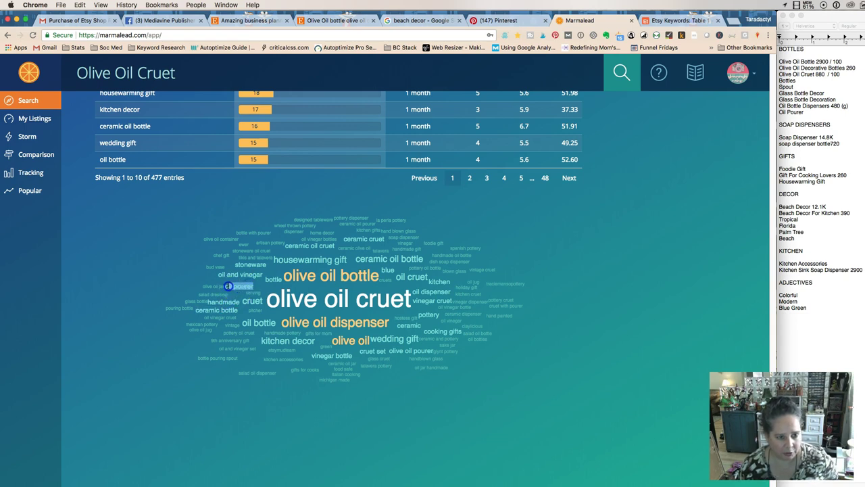
scroll(233, 271, "up", 15)
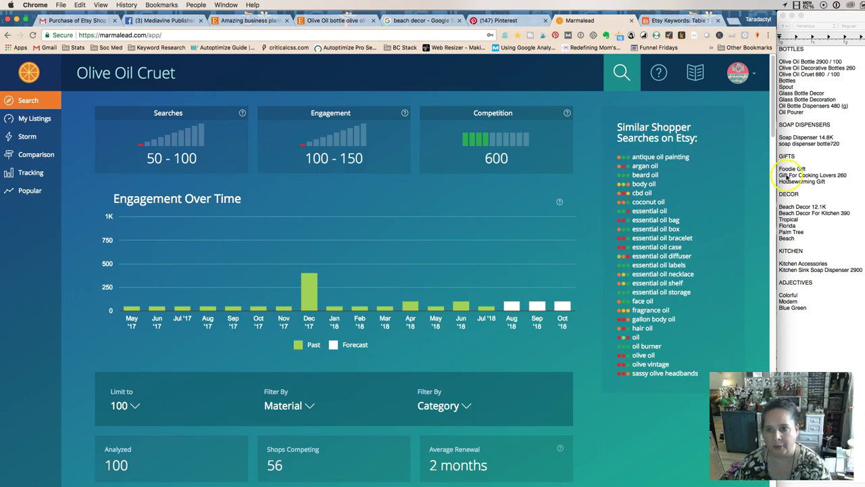
left_click(849, 140)
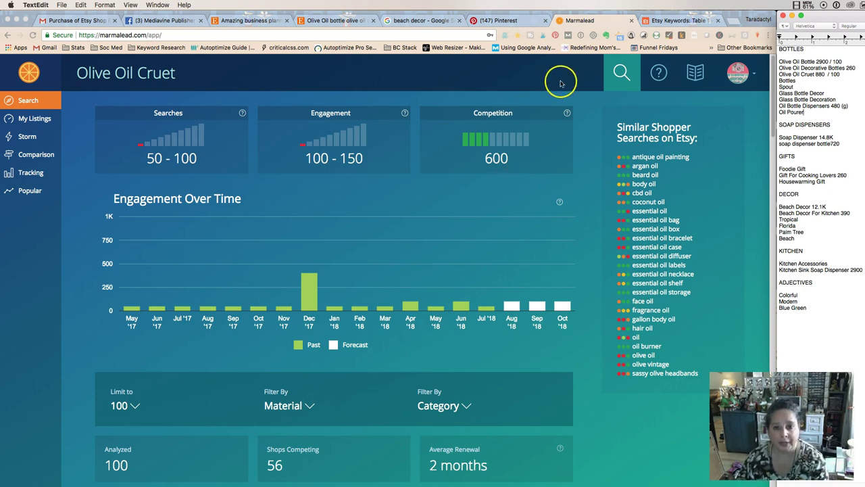
Switch to the Etsy Keywords base in Airtable and highlight its web address.
left_click(669, 20)
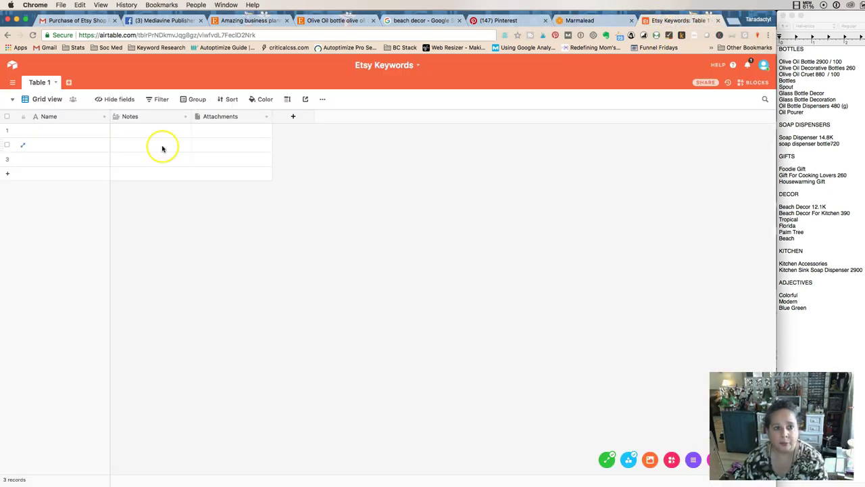
left_click(135, 35)
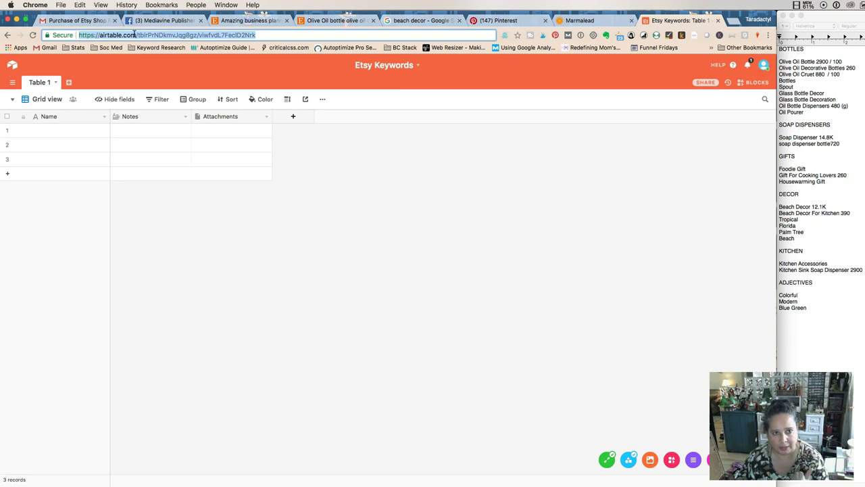
left_click(330, 161)
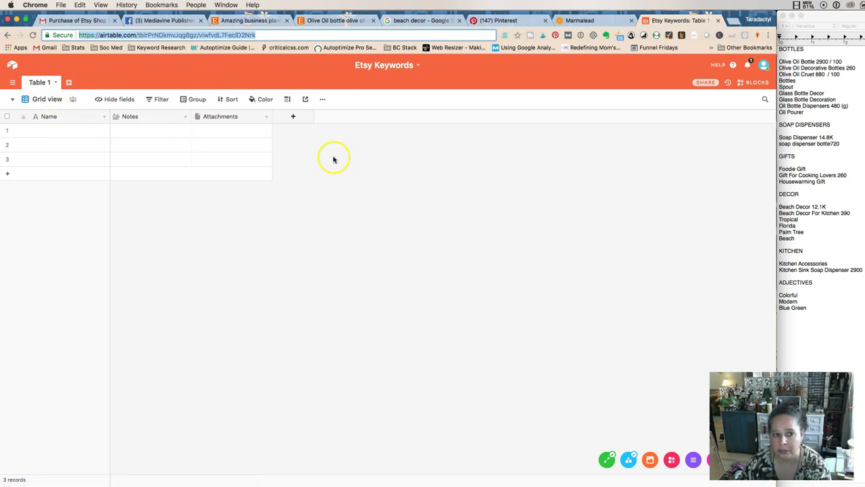
Rename the table's primary field from "Name" to "Keyword".
left_click(103, 117)
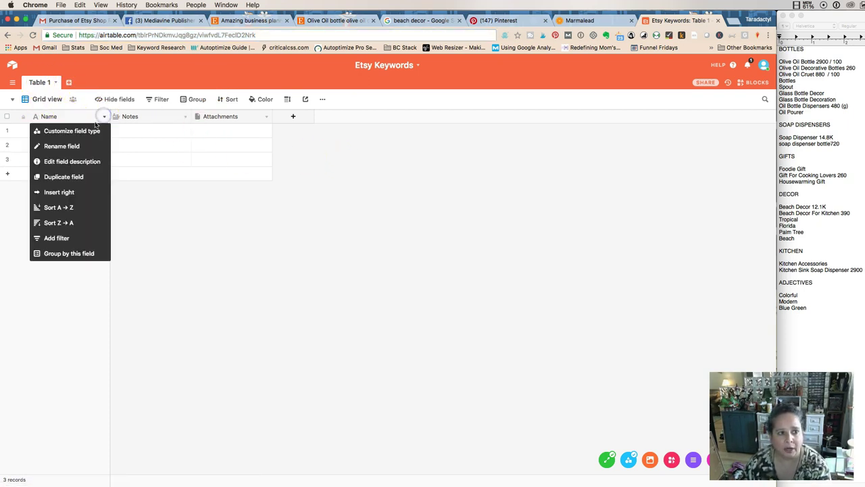
left_click(88, 130)
double_click(89, 134)
type("Keyword")
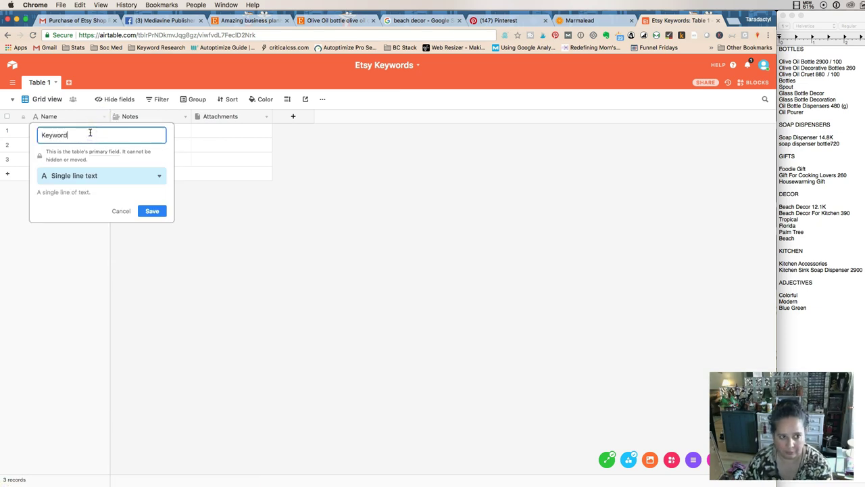
key("Return")
left_click(85, 130)
Rename the "Notes" field to "Group" and save the change.
left_click(158, 119)
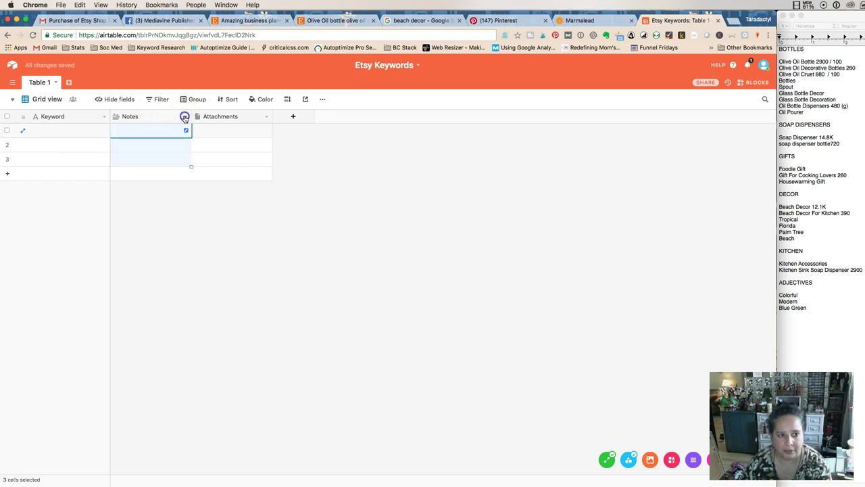
left_click(185, 117)
left_click(154, 131)
double_click(154, 135)
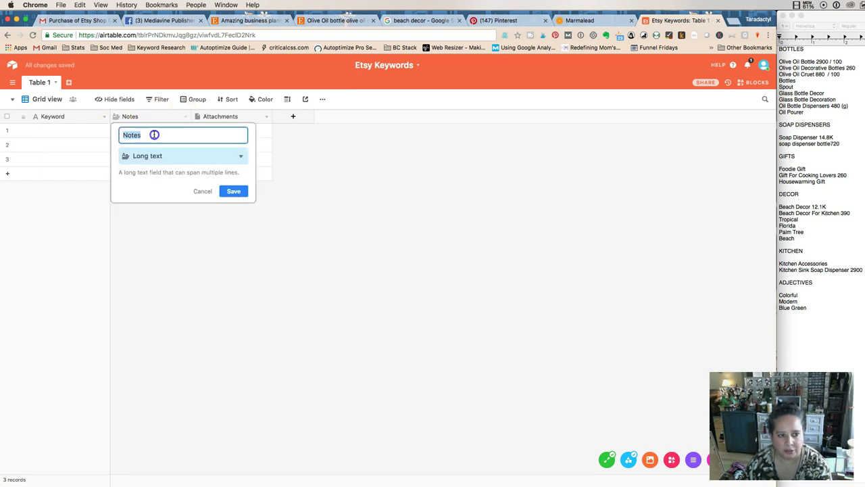
type("Group")
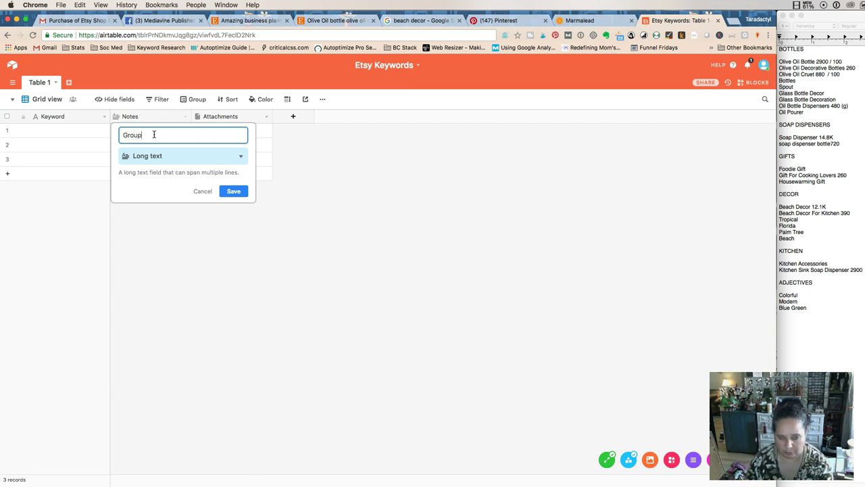
left_click(230, 192)
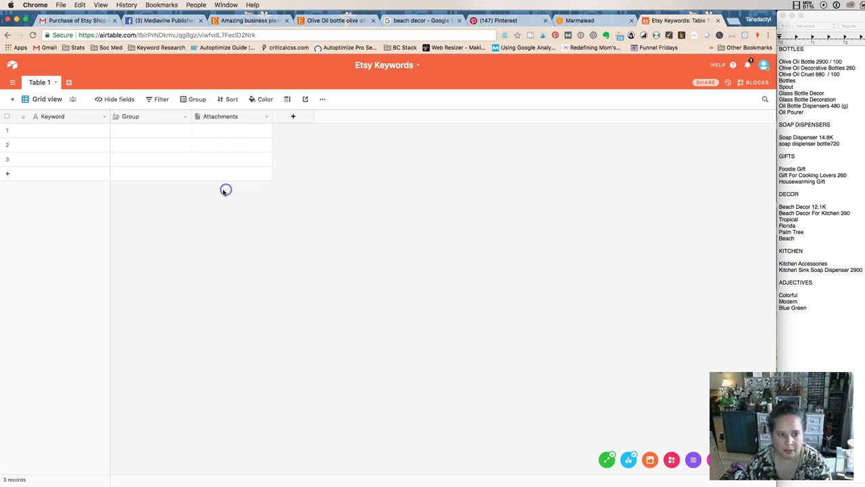
Try to rename the "Attachments" field to "Google".
left_click(234, 116)
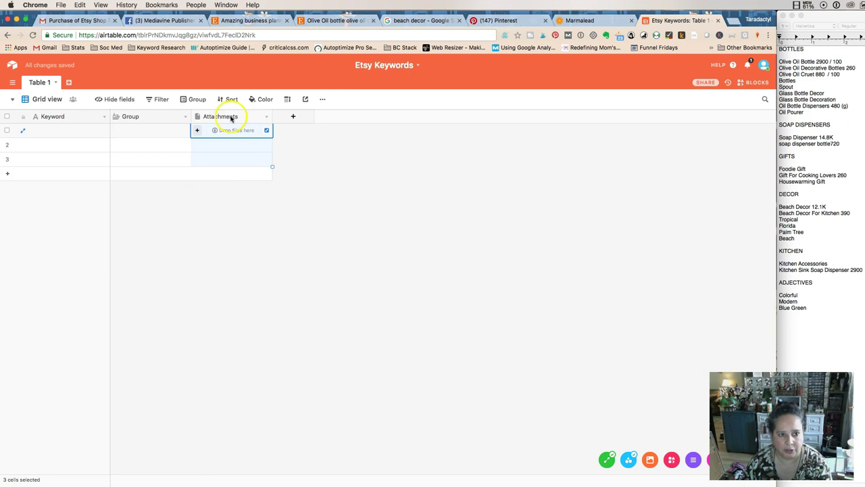
left_click(267, 115)
left_click(247, 129)
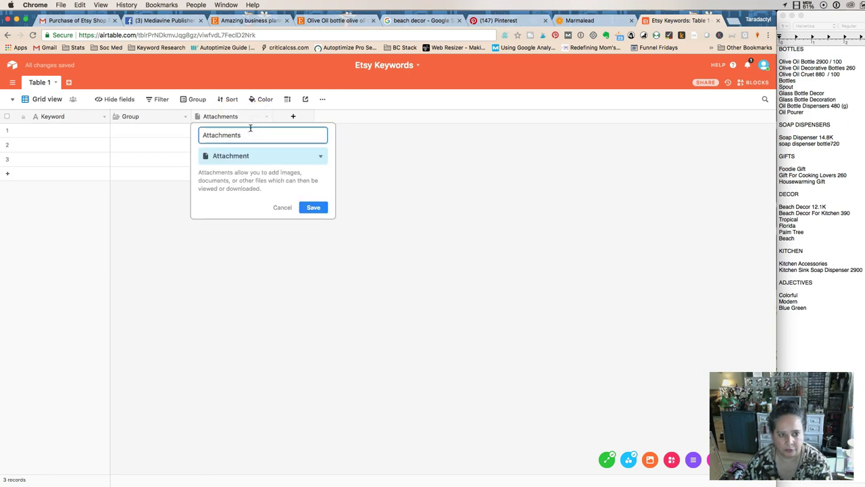
type("Gogole")
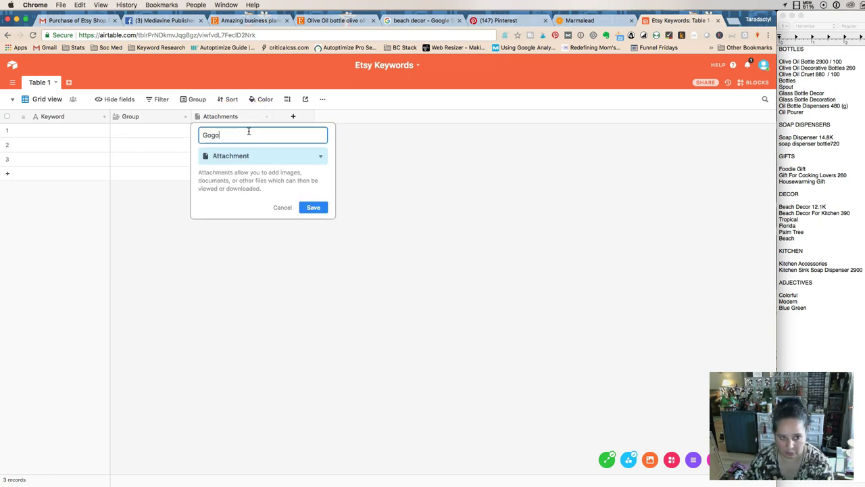
key("BackSpace")
key("BackSpace")
type("gle")
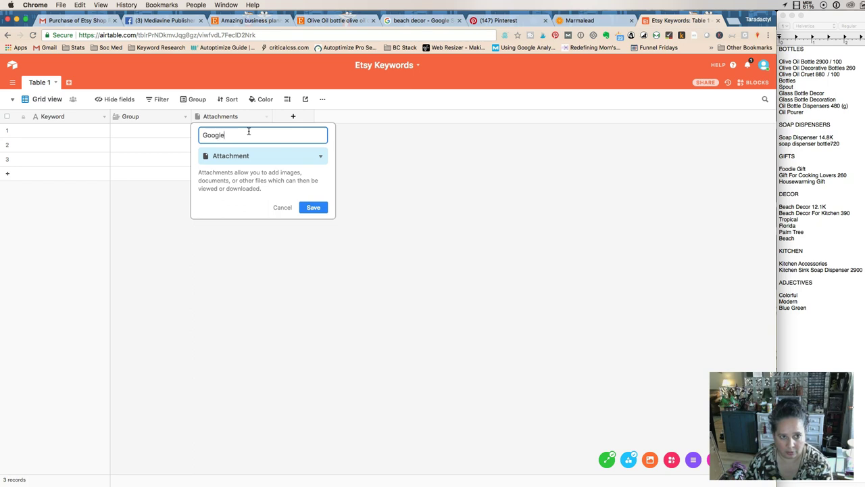
Add a single line text field named "Marmalead" to the table.
left_click(293, 116)
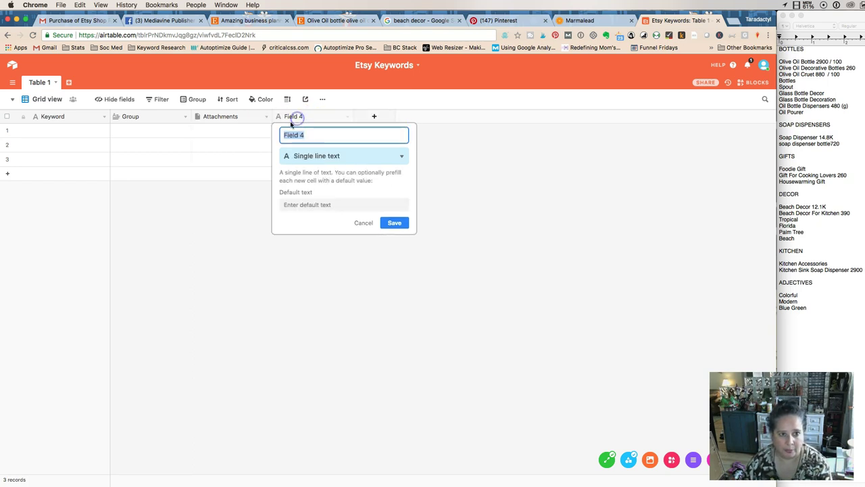
type("Mar")
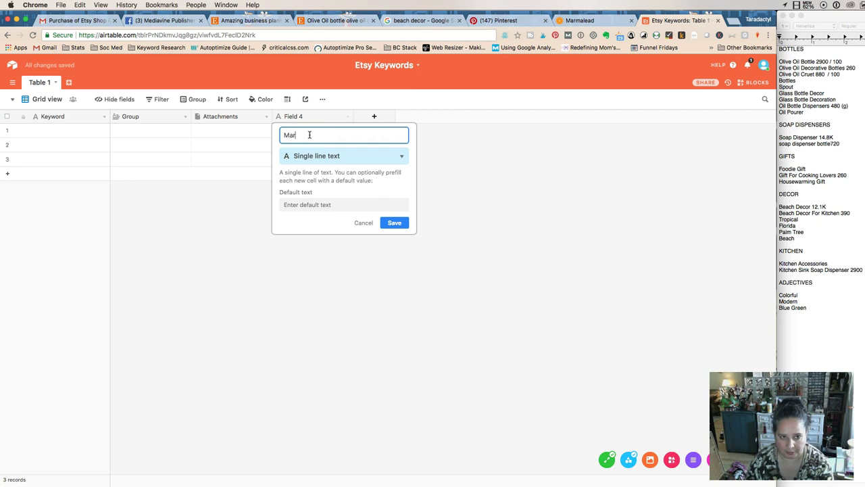
type("malead")
key("Return")
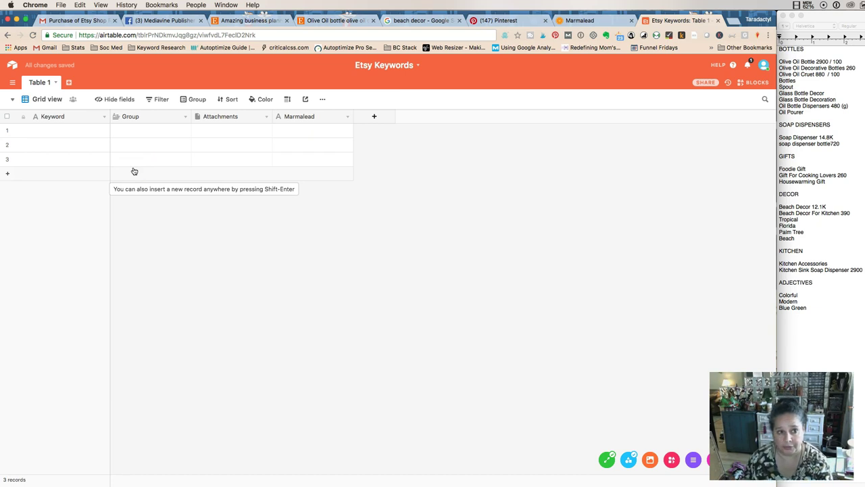
Change the type of the "Group" field to Single select.
left_click(185, 116)
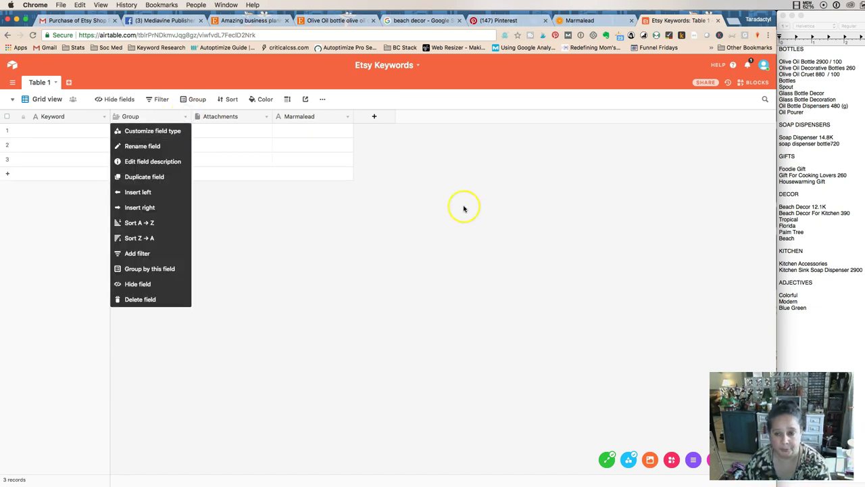
left_click(139, 130)
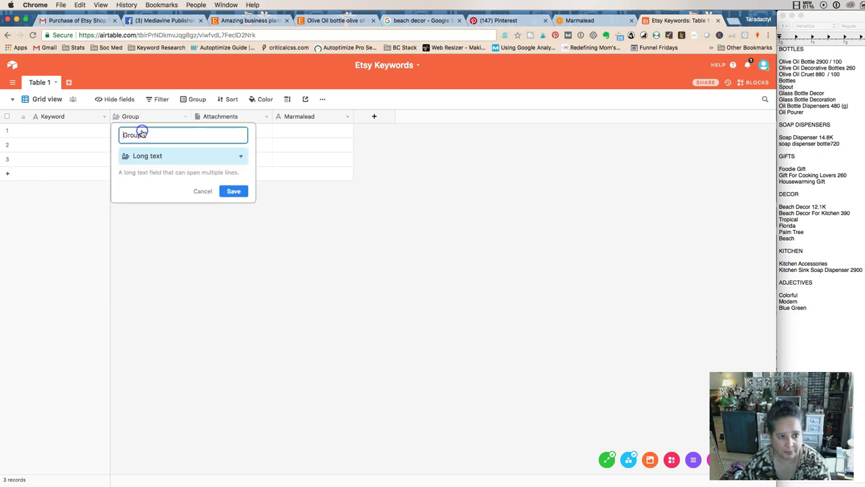
left_click(196, 164)
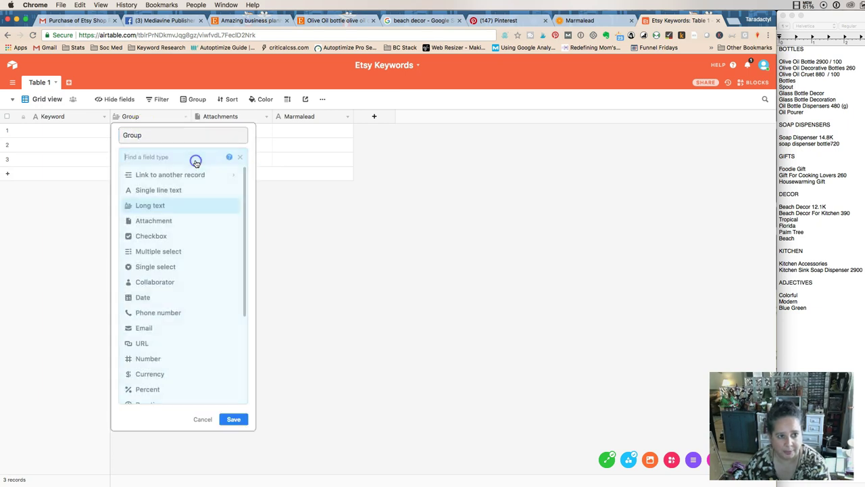
left_click(179, 266)
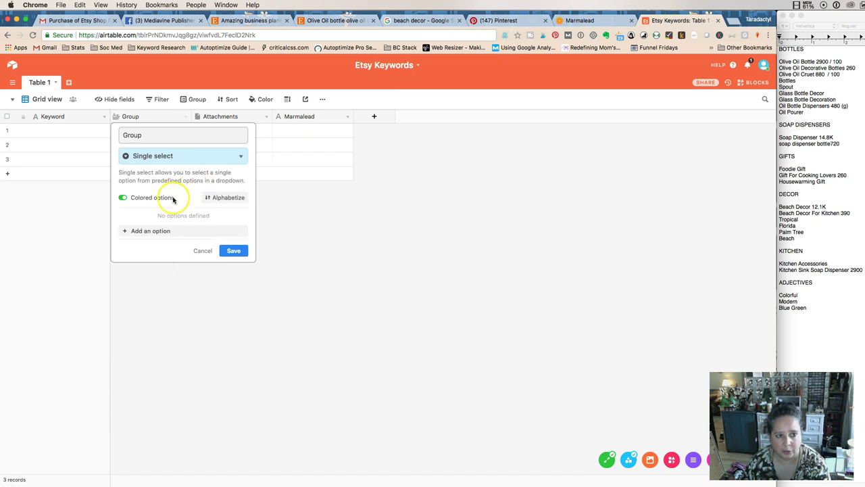
Define the Group options Bottles, Soap Dispensers, Gifts, Decor, Kitchen and Adjectives, and save the field.
left_click(150, 230)
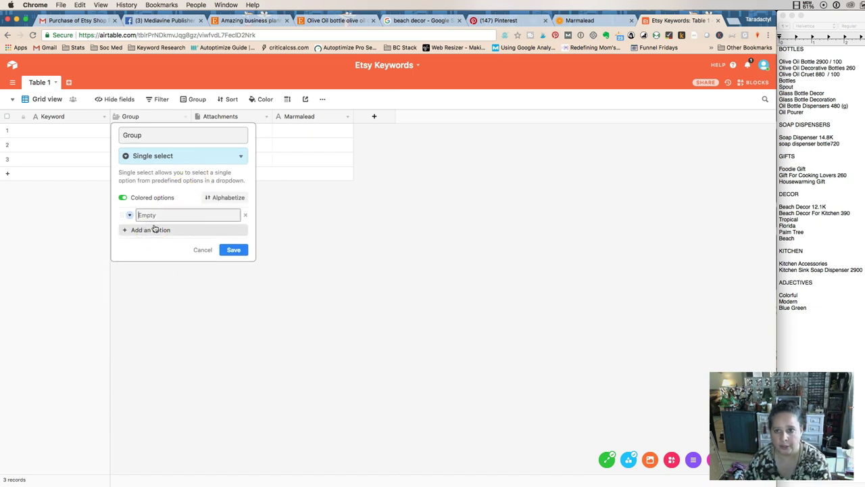
type("Bottles")
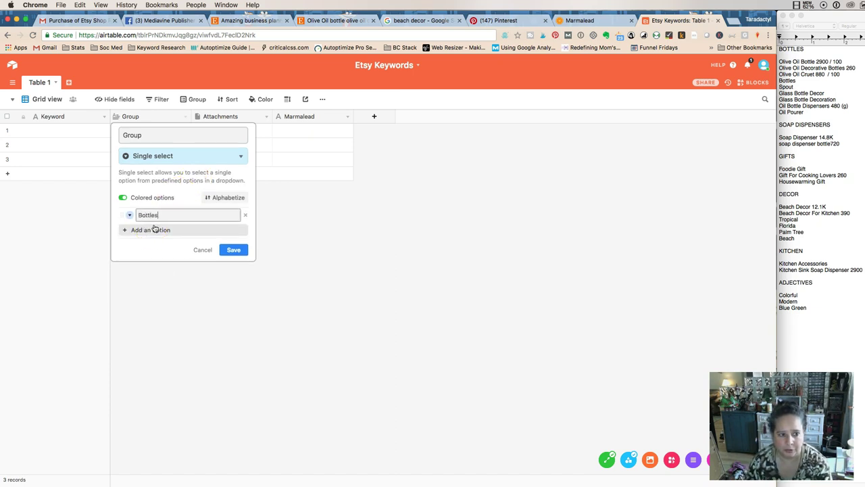
left_click(154, 229)
type("Soap Dispensers")
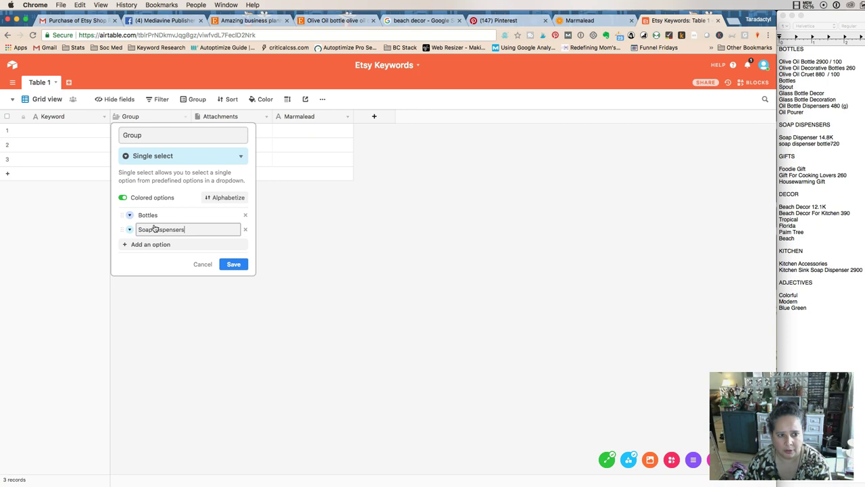
key("Return")
type("Gifts")
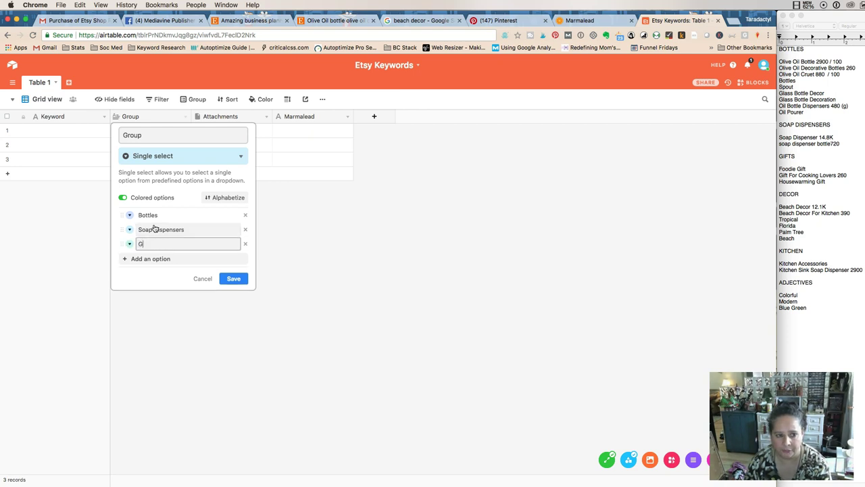
key("Return")
type("Decor")
key("Return")
type("Kitch")
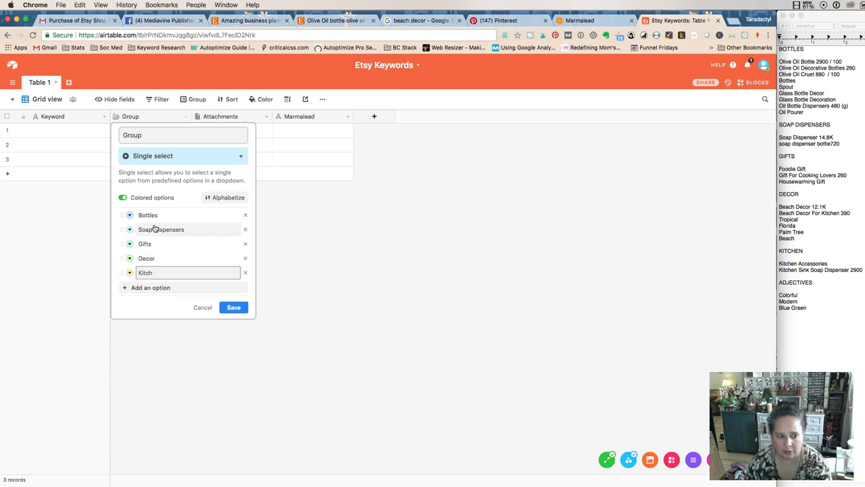
type("en")
key("Return")
type("Adjectives")
key("Return")
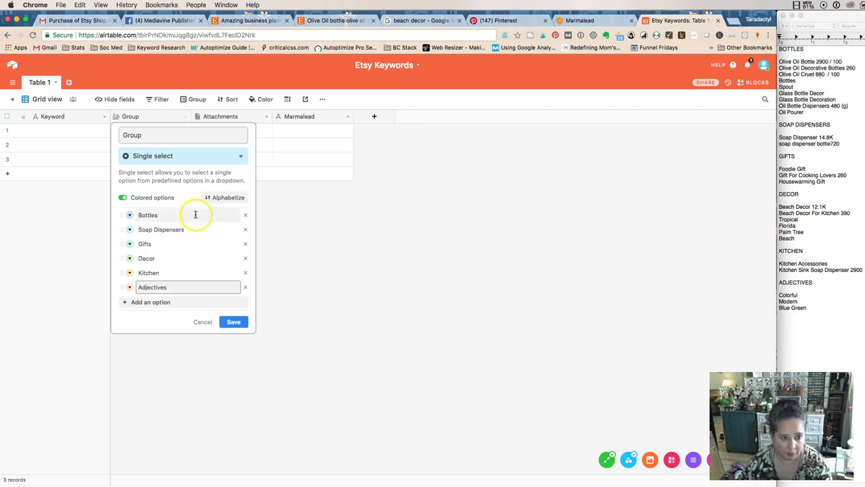
left_click(238, 322)
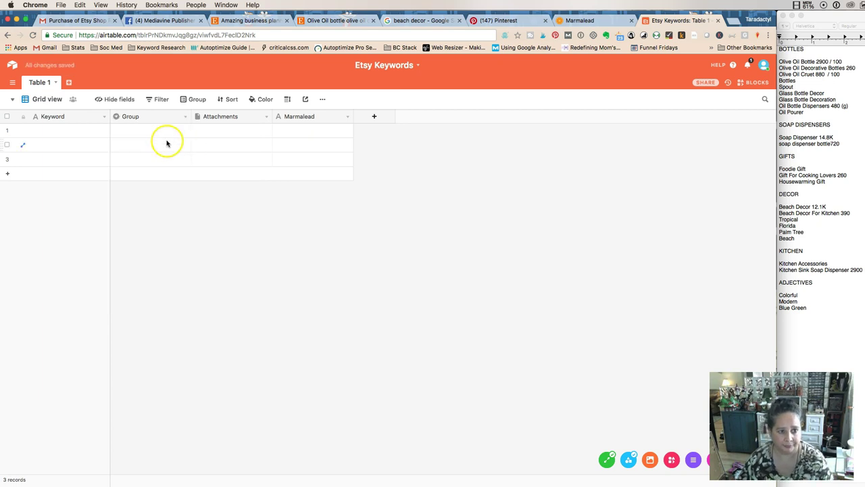
Enter "Olive Oil Bottle" as the first record's keyword and insert a new record below it.
left_click(72, 131)
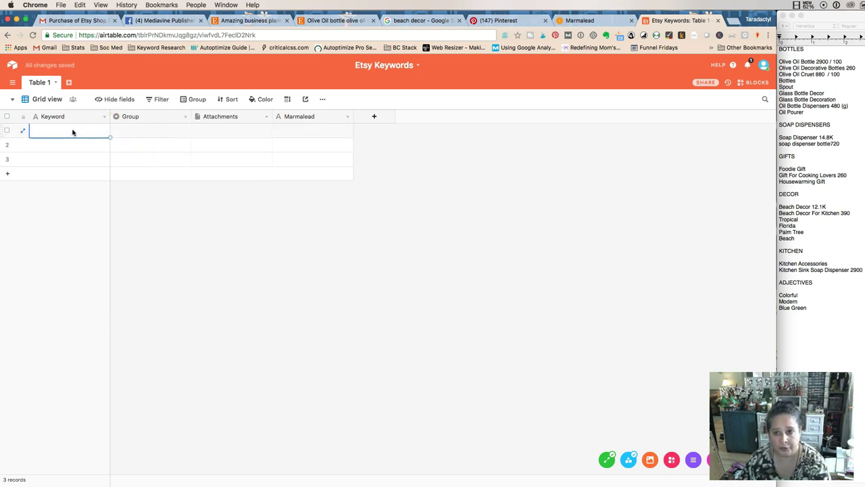
type("Oilve")
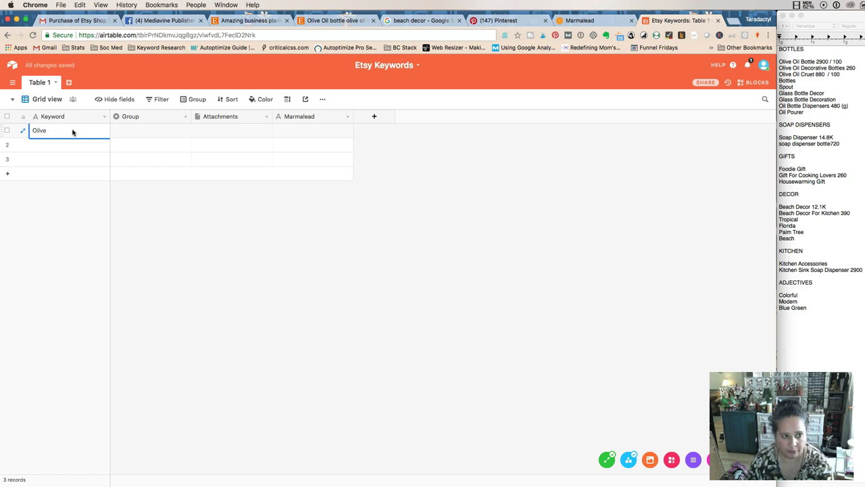
type(" Olive Oil Bottle")
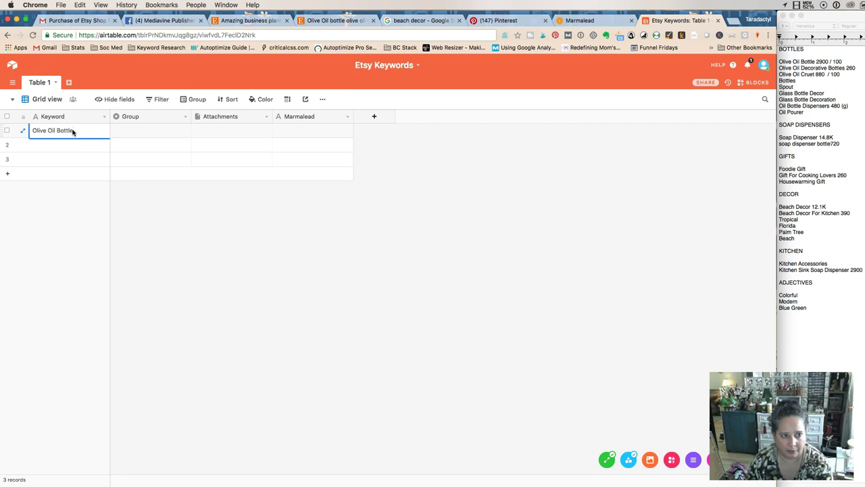
key("shift+Return")
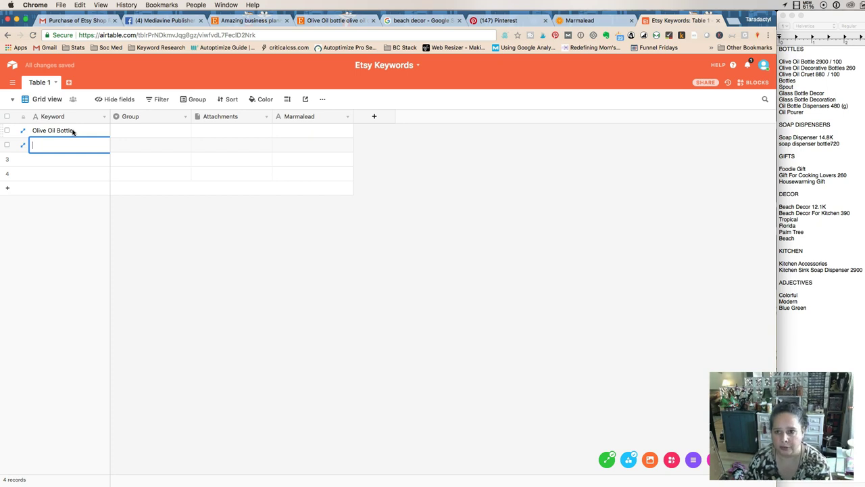
Try to paste the whole list of bottle keywords from the notes document into the second record's Keyword cell.
type("Ol")
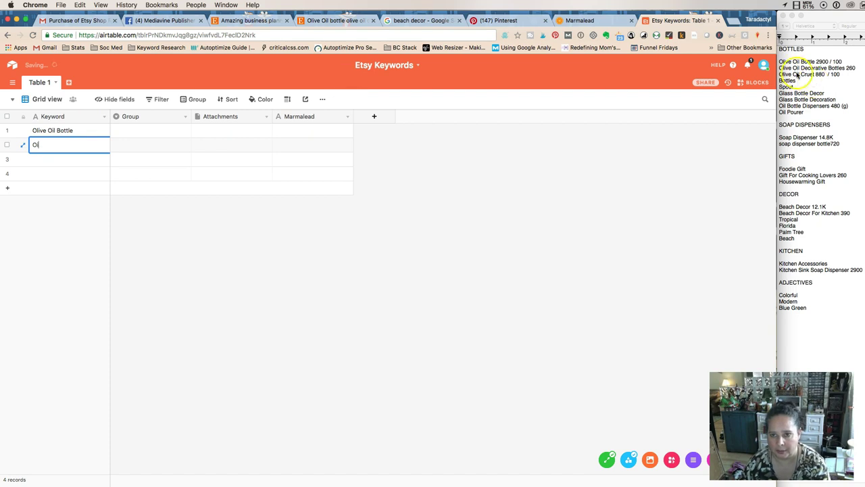
left_click(797, 73)
left_click_drag(780, 61, 811, 113)
key("super+c")
left_click(74, 145)
double_click(54, 148)
key("super+v")
left_click(64, 159)
left_click(70, 144)
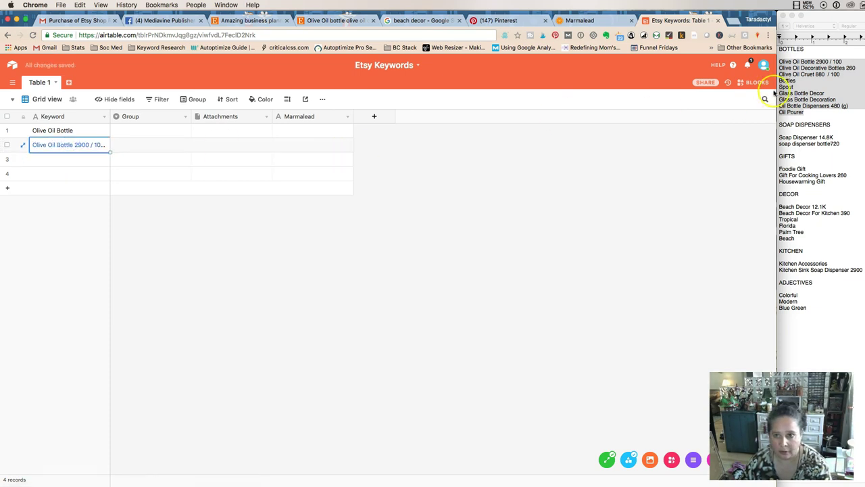
Copy the bottle keywords from the notes again, then expand the second record and close it.
right_click(817, 79)
left_click(821, 107)
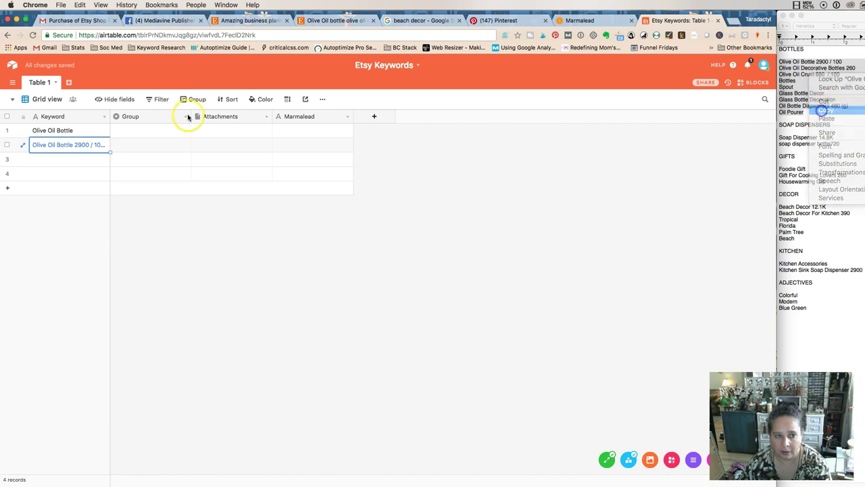
key("space")
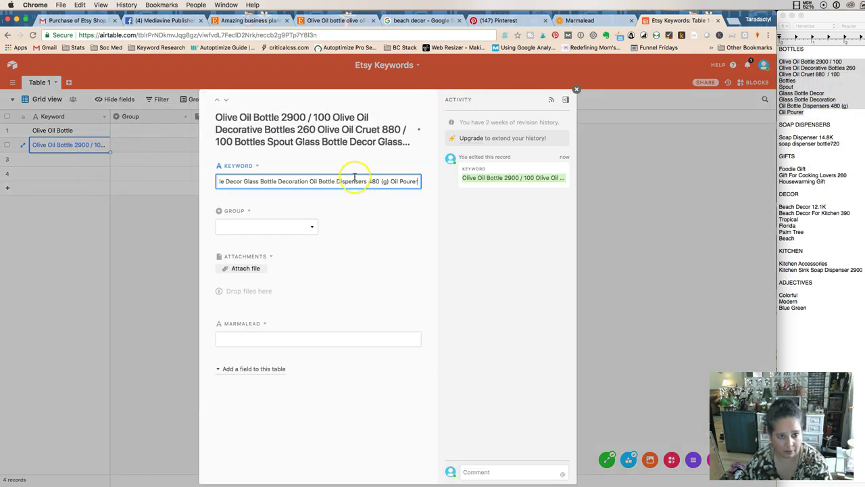
left_click(575, 89)
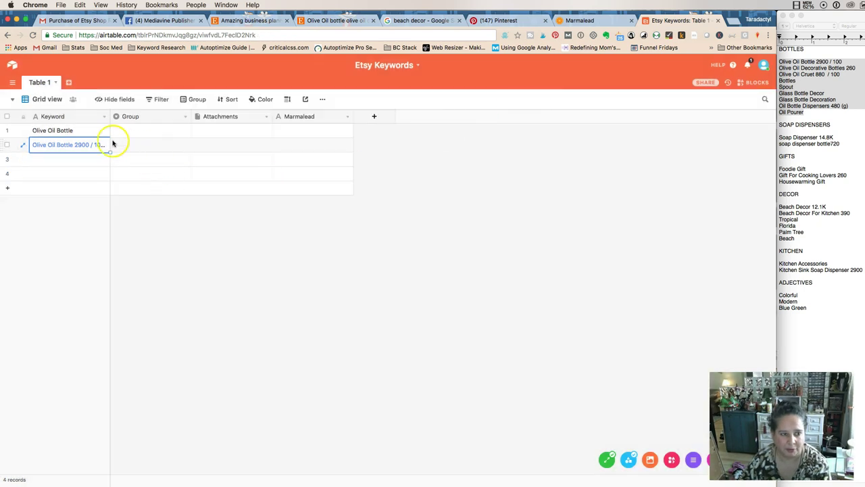
Replace the pasted text in the second record's Keyword cell with "Olive Oil Decorative Bottles".
double_click(76, 146)
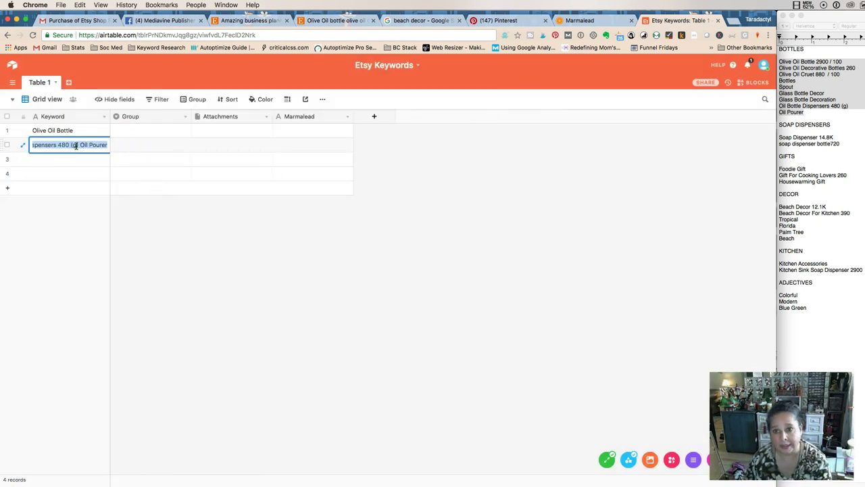
type("Oilv")
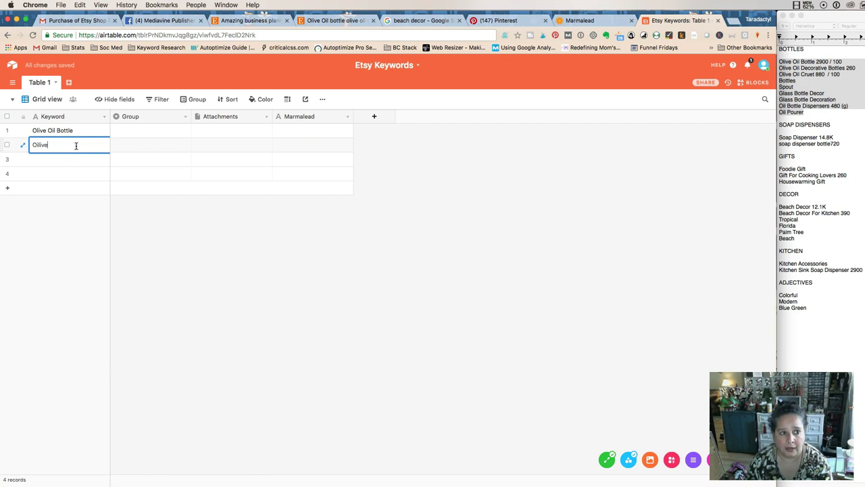
type("ive Oil Decorative Bottles")
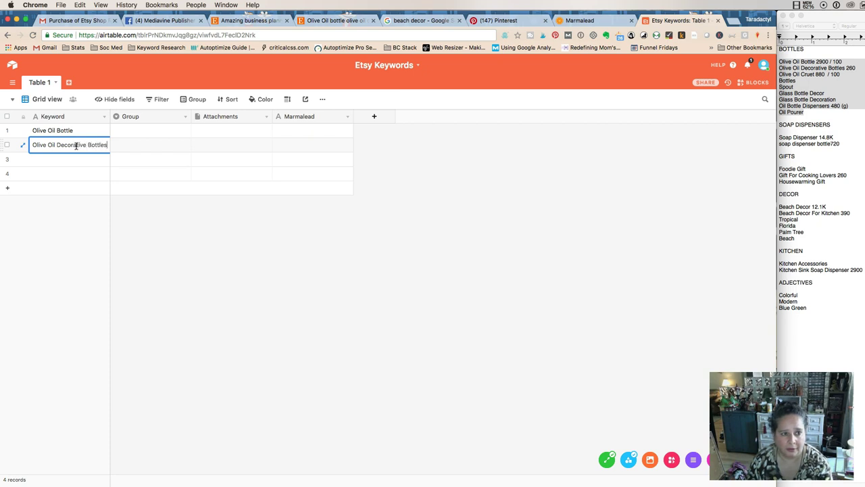
key("Return")
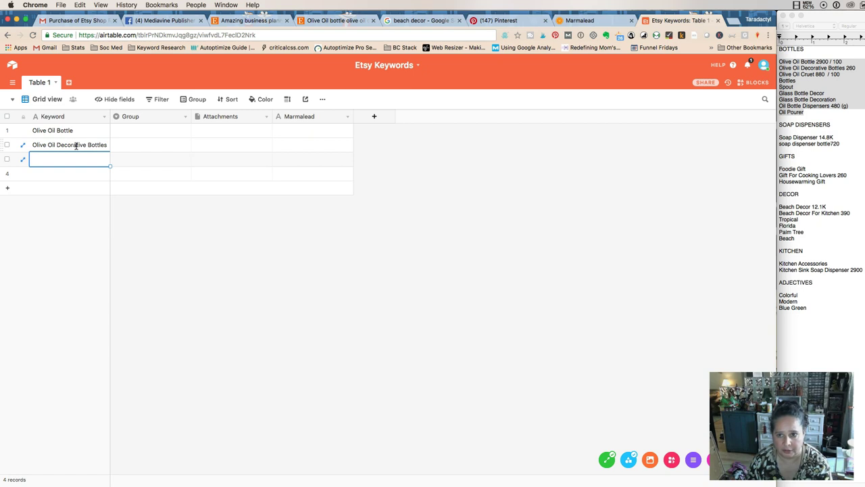
Enter "Bottles" as the third record's keyword and "Olive Oil Cruet" as the fourth record's keyword.
type("Bottles")
key("Return")
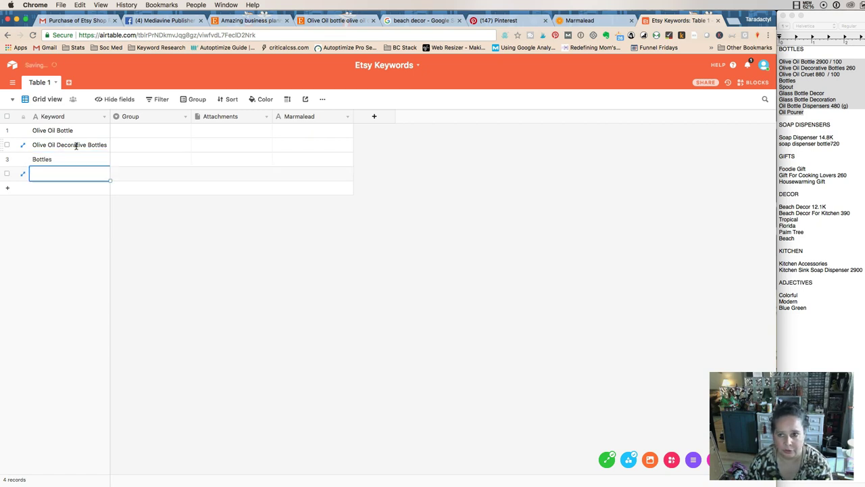
type("Oli")
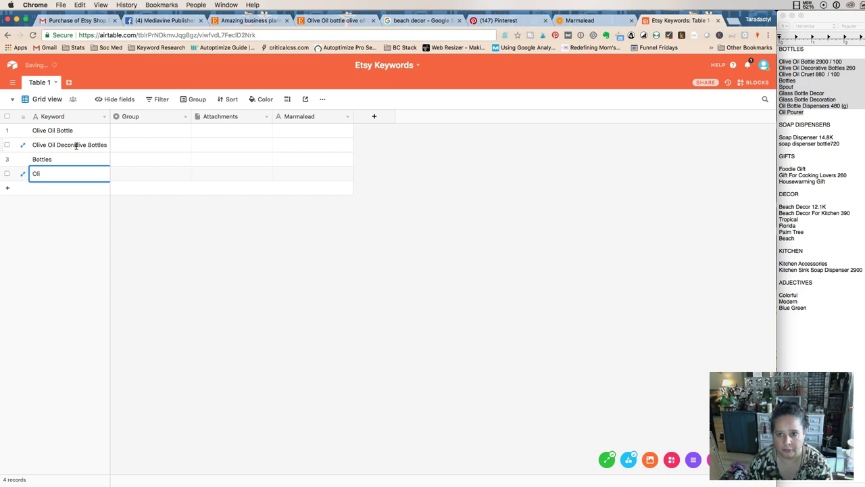
type("ve Oil Cruet")
key("Return")
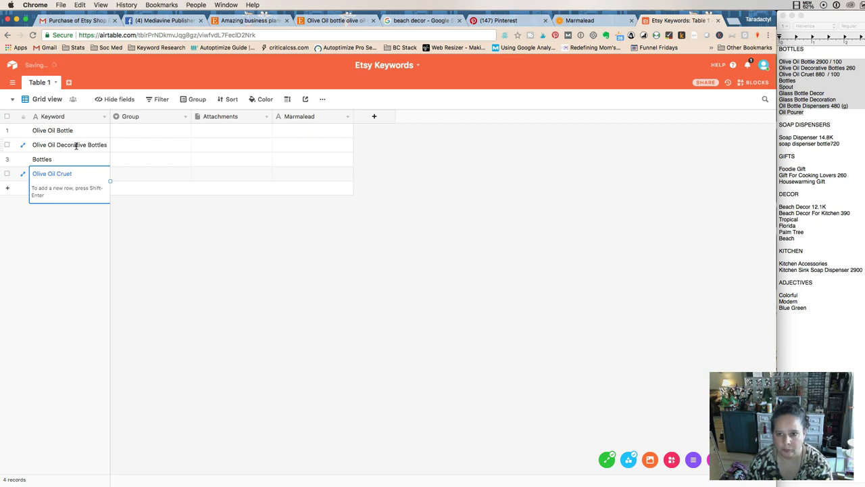
Replace the fourth record's keyword with "Oil Bottle Dispenser" and insert a new record below it.
type("O")
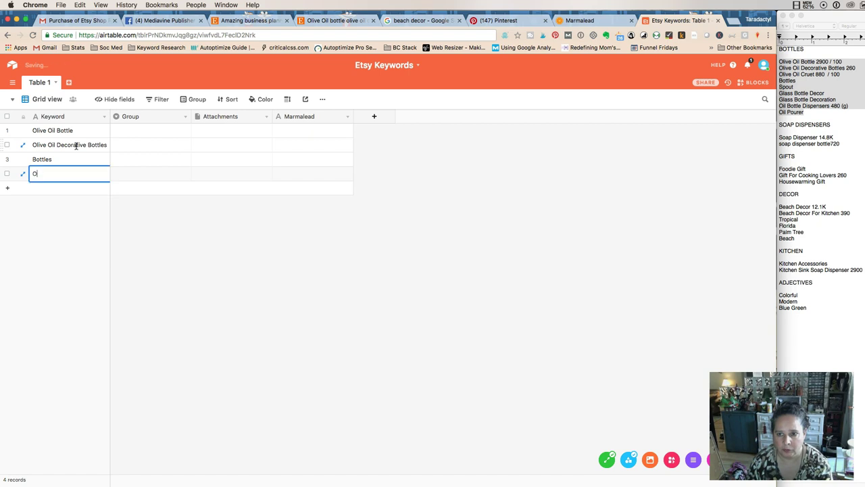
type("le Bo")
key("BackSpace")
key("BackSpace")
key("BackSpace")
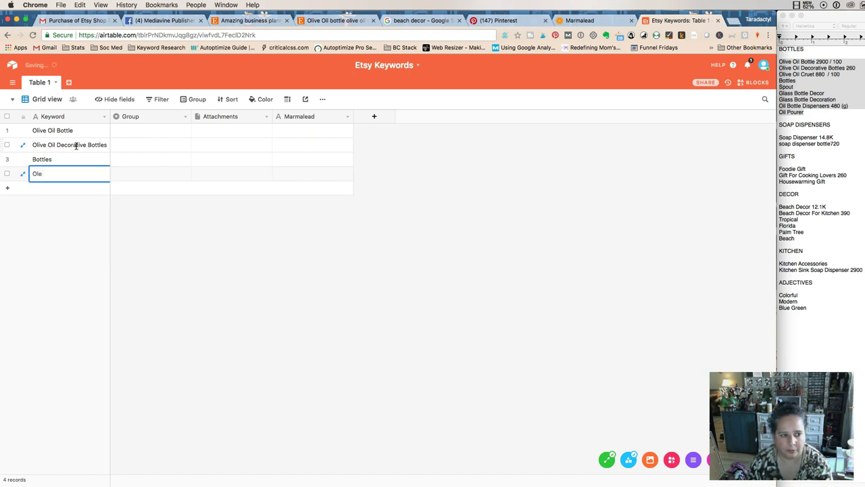
type("Bottle Di")
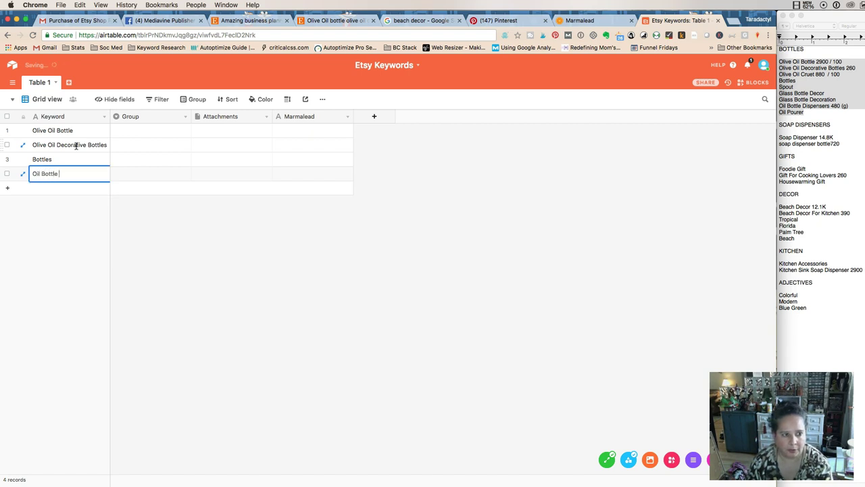
type("spenser")
key("Return")
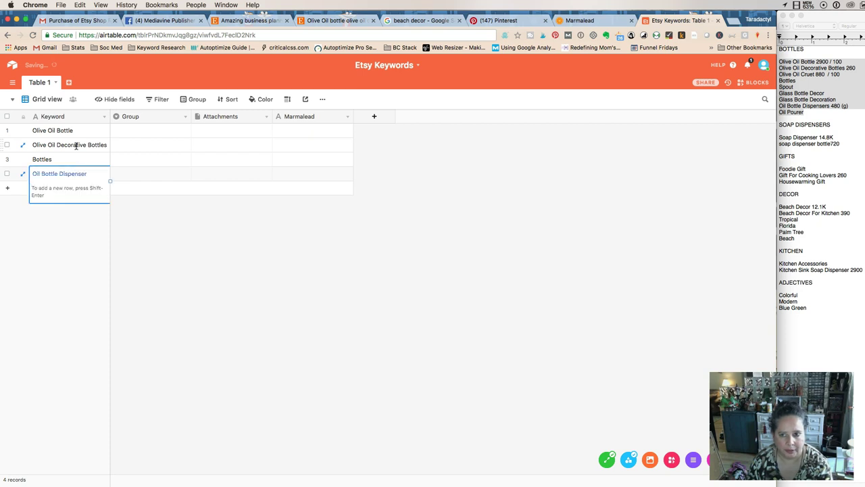
key("shift+Return")
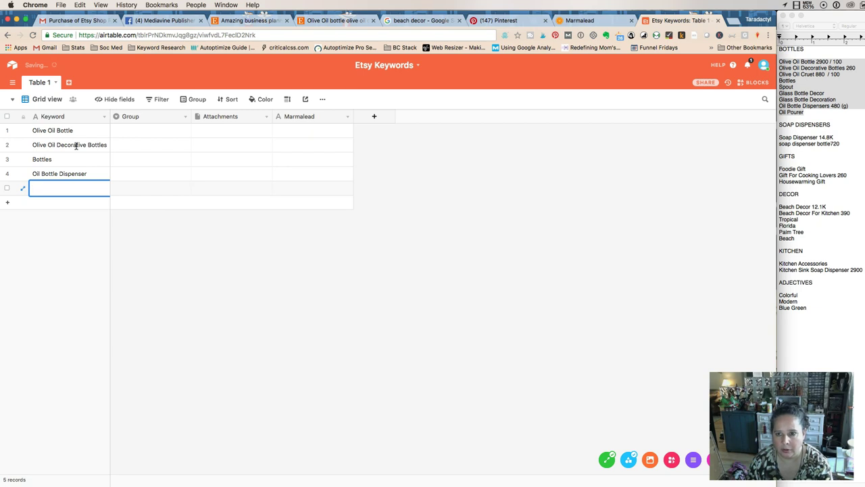
Enter "Soap Dispenser", "Foodie Gift" and "Beach Decor" as keywords in records five to seven, adding a new record after each.
type("Soap Dispenser")
key("Return")
key("shift+Return")
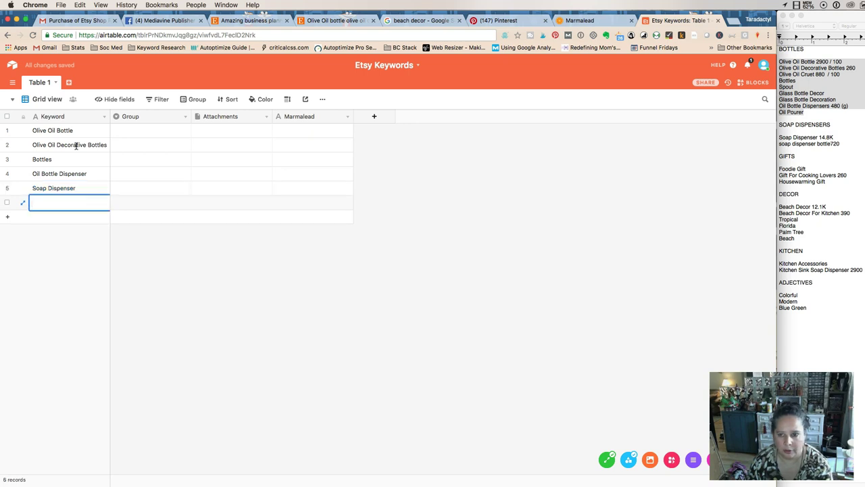
type("Foodie Gift")
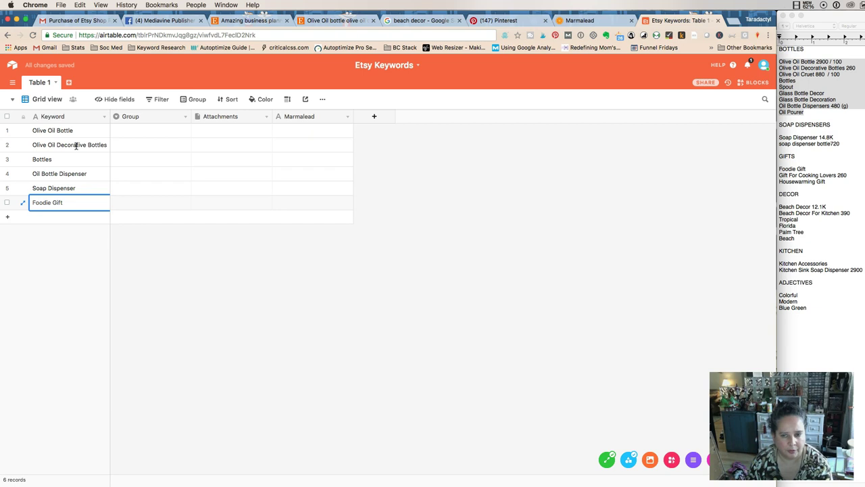
key("shift+Return")
type("Be")
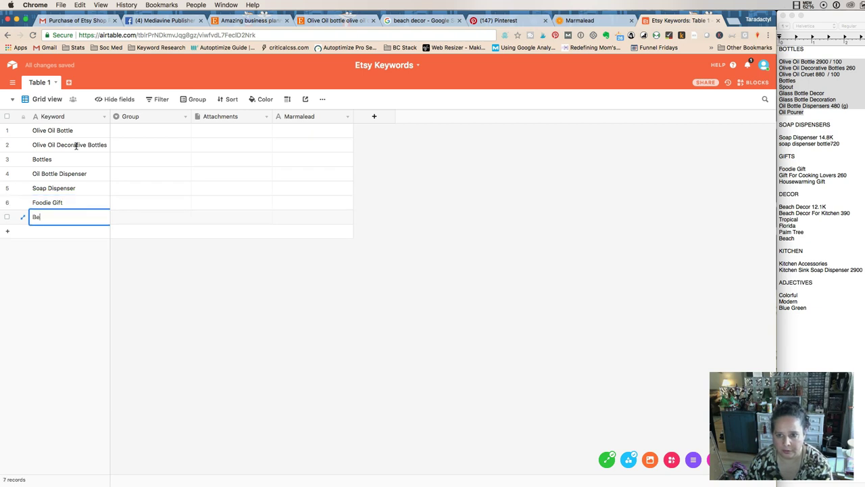
type("ach Decor")
key("shift+Return")
Enter "Kitchen Accessories" as the eighth record's keyword and "Colorful" as the keyword of a new ninth record.
type("Kieth")
type("tchen")
type(" Acces")
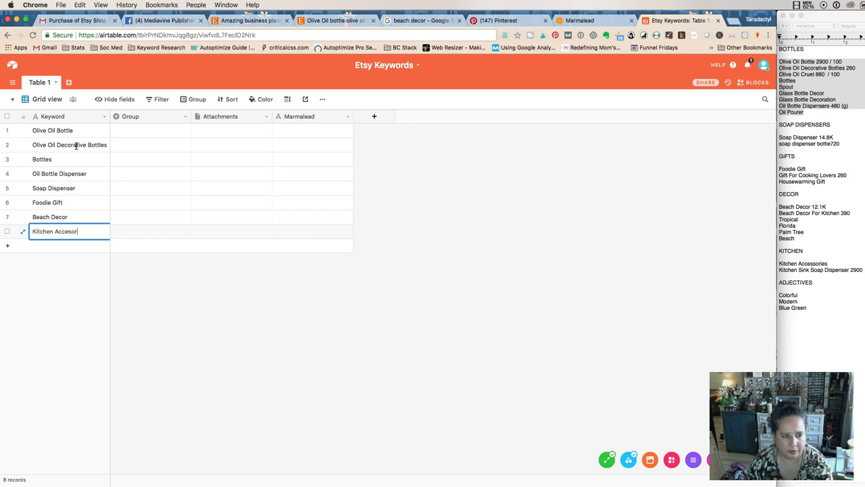
type("sories")
key("Return")
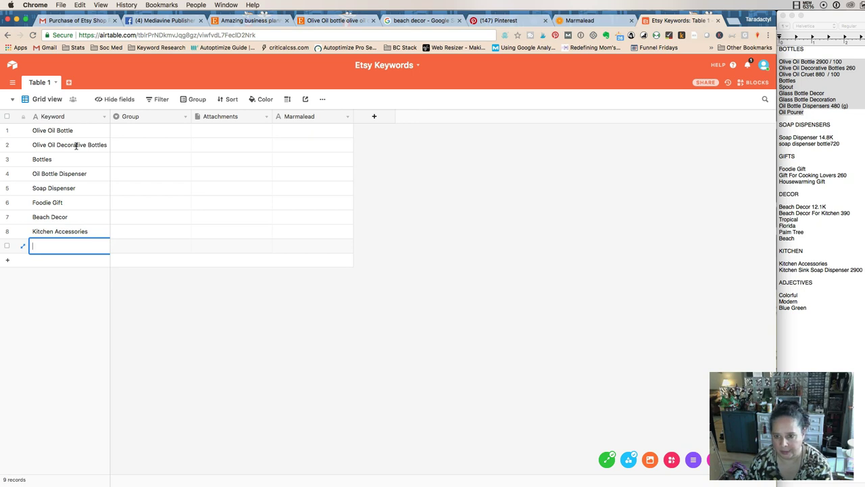
type("CO")
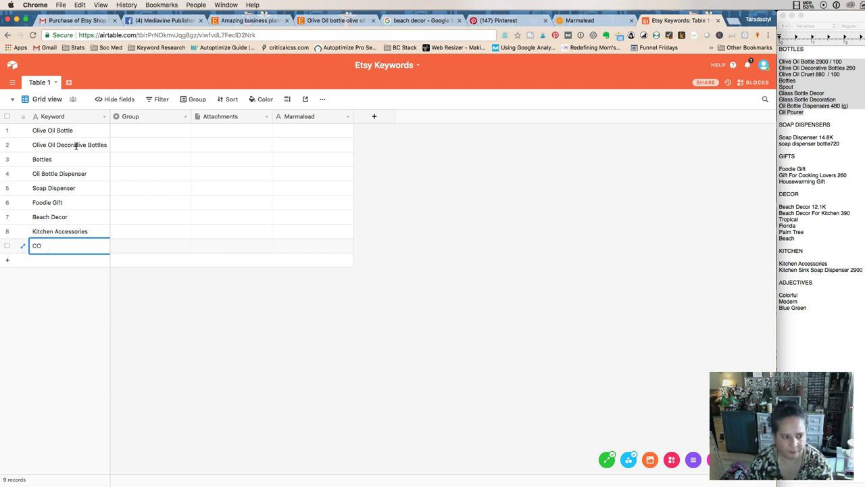
type("loolorful")
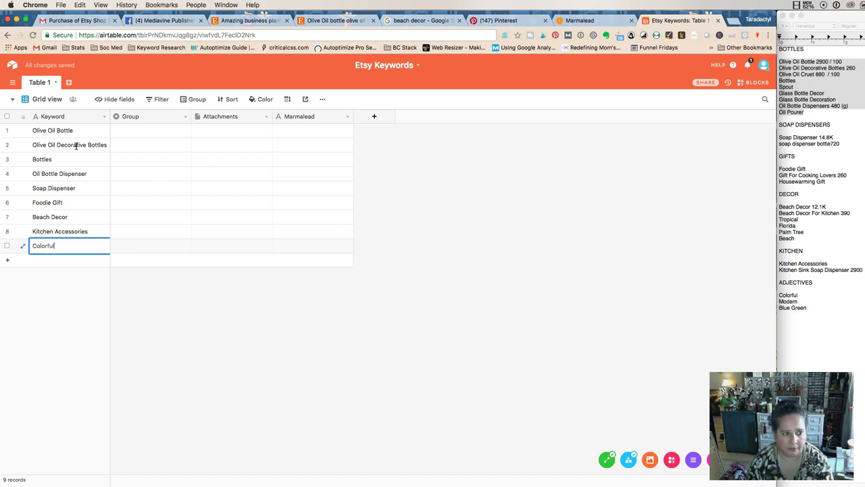
Set the Group of the Colorful record to Adjectives and of the Kitchen Accessories record to Kitchen.
left_click(154, 243)
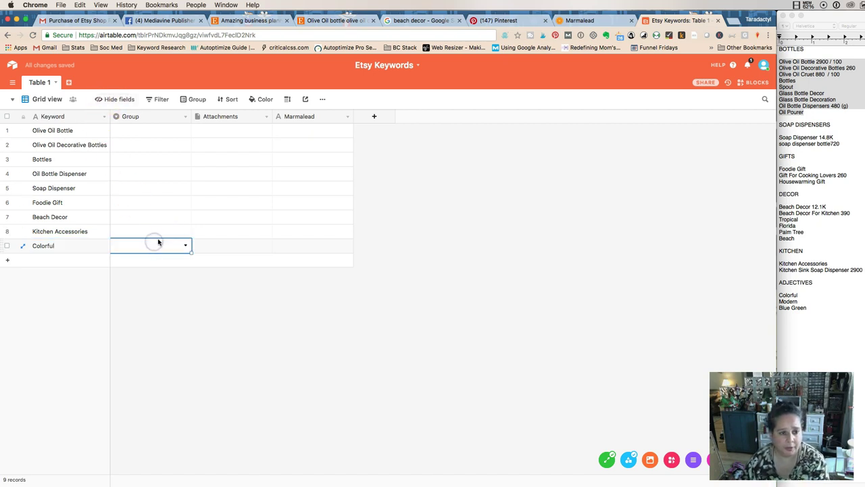
left_click(160, 243)
scroll(143, 338, "down", 1)
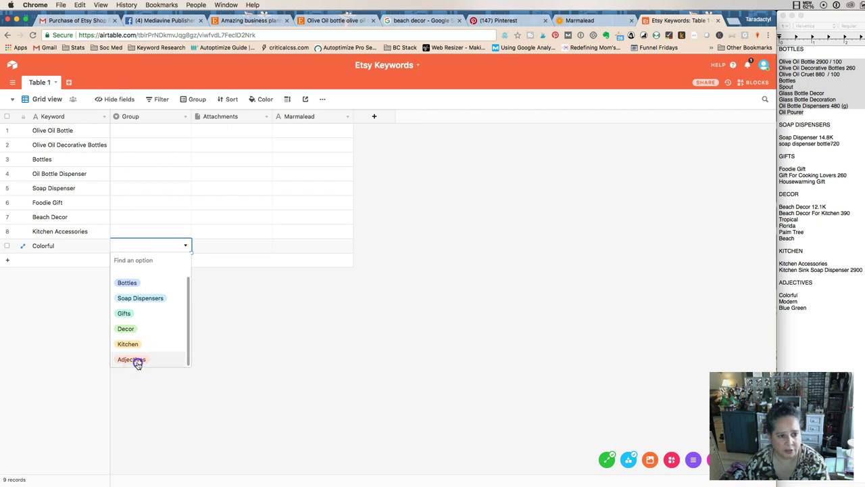
left_click(138, 361)
left_click(139, 231)
left_click(139, 231)
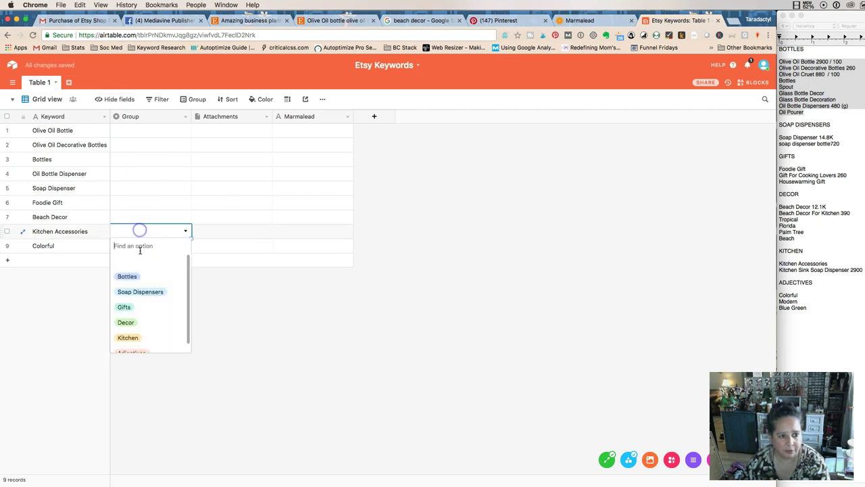
left_click(135, 337)
Set the Group of the Beach Decor record to Decor and of the Foodie Gift record to Gifts.
left_click(139, 217)
left_click(139, 217)
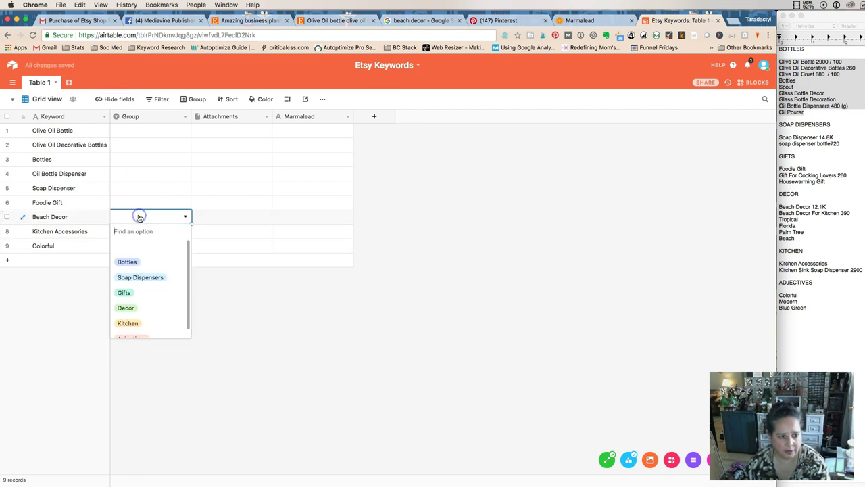
scroll(145, 284, "down", 1)
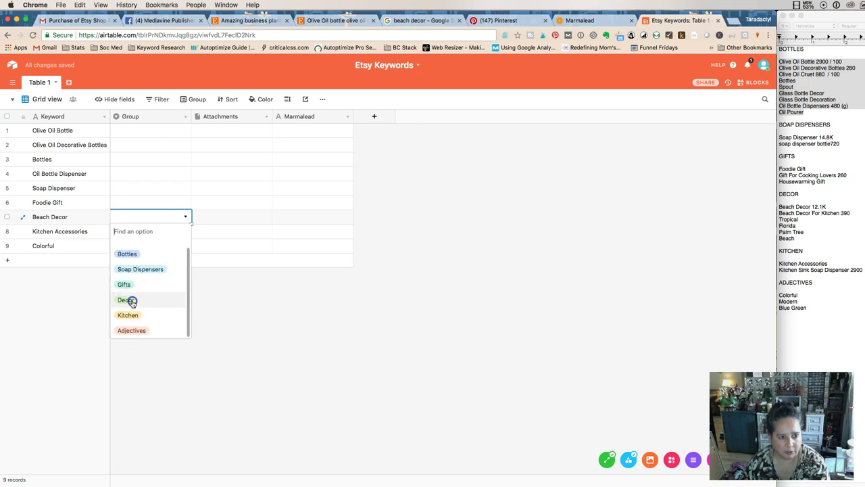
left_click(130, 300)
left_click(131, 202)
left_click(132, 203)
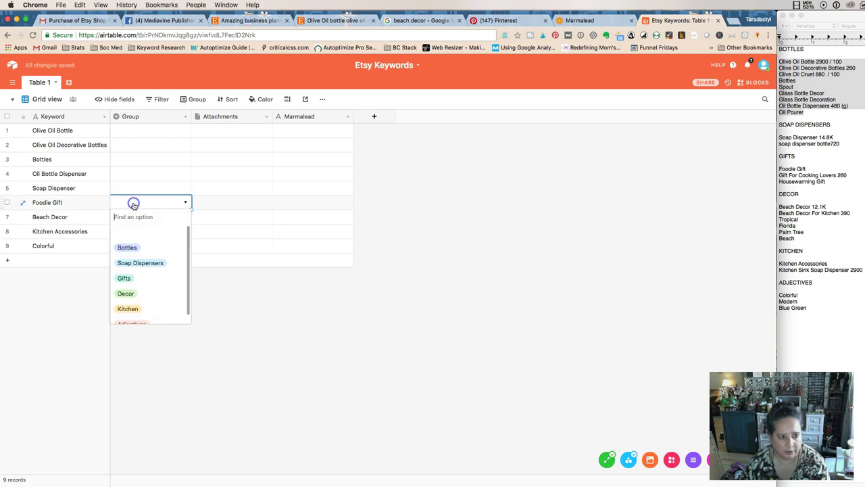
left_click(131, 277)
Set the Group of the Soap Dispenser record to Soap Dispensers and of the Oil Bottle Dispenser record to Bottles.
left_click(150, 189)
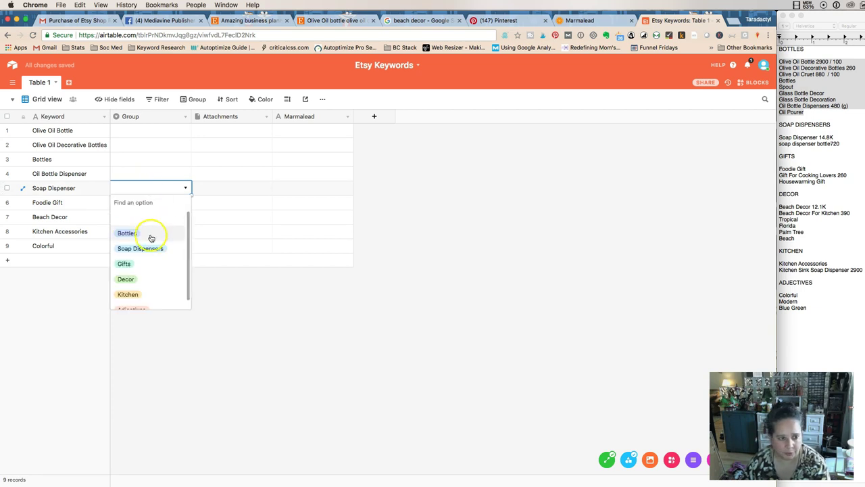
left_click(147, 247)
left_click(148, 174)
left_click(147, 176)
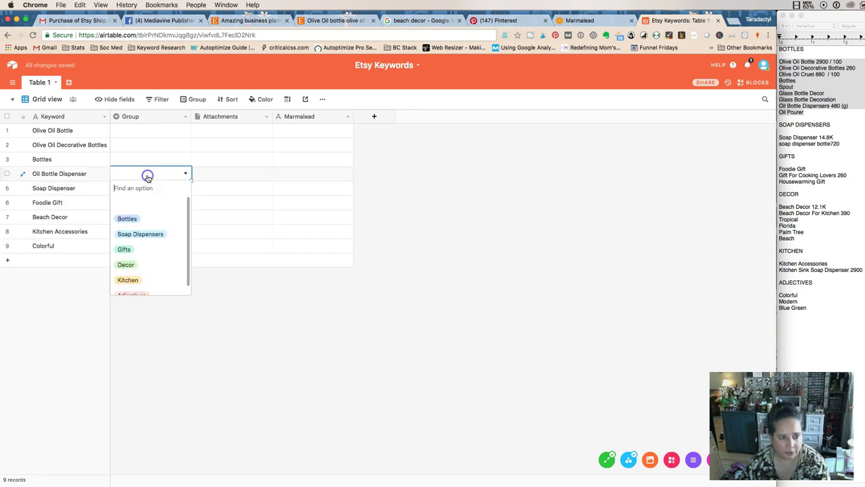
left_click(142, 221)
Set the Group of the Bottles, Olive Oil Decorative Bottles and Olive Oil Bottle records to Bottles.
left_click(148, 159)
left_click(148, 159)
left_click(140, 202)
left_click(141, 144)
left_click(143, 145)
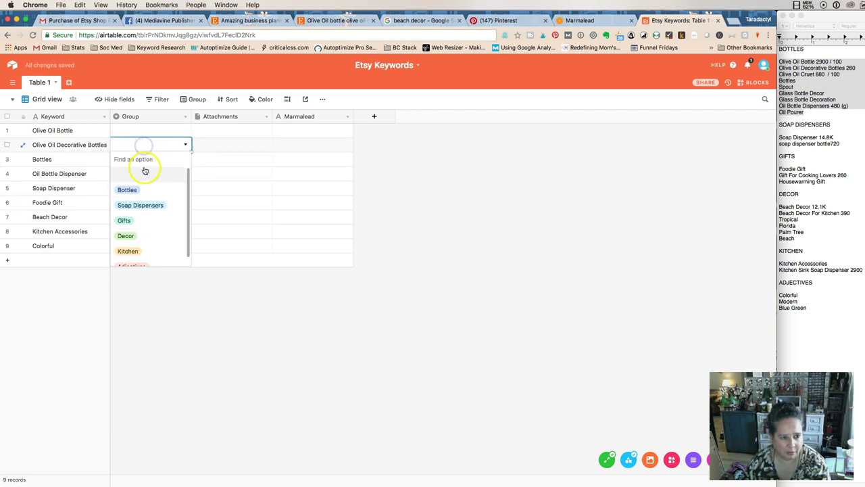
left_click(128, 189)
left_click(140, 129)
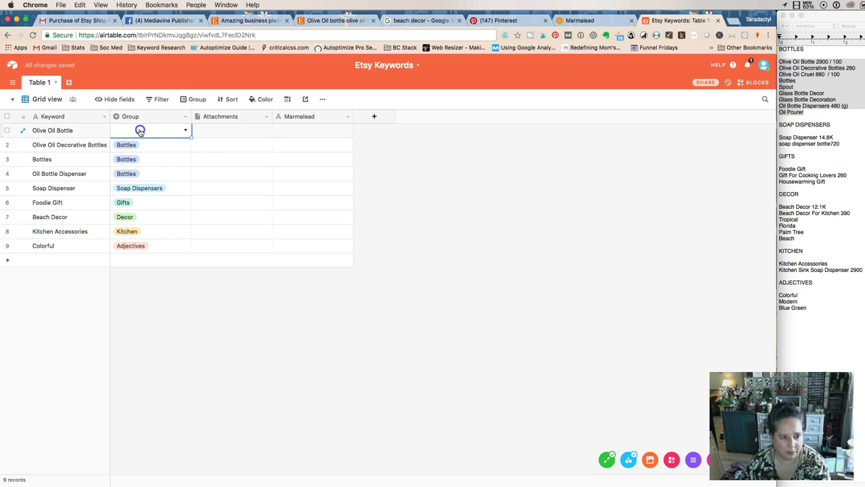
left_click(140, 130)
left_click(143, 175)
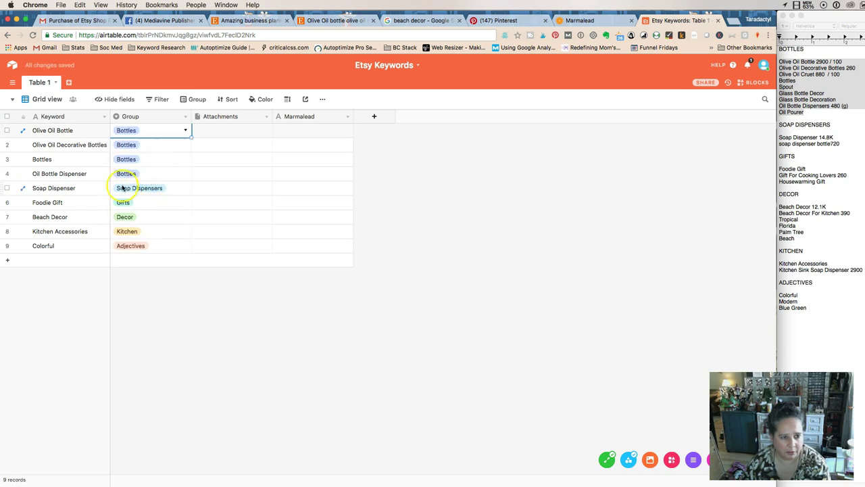
Add a record below Colorful with the keyword "Oil Pourer" and the Group Bottles.
left_click(66, 249)
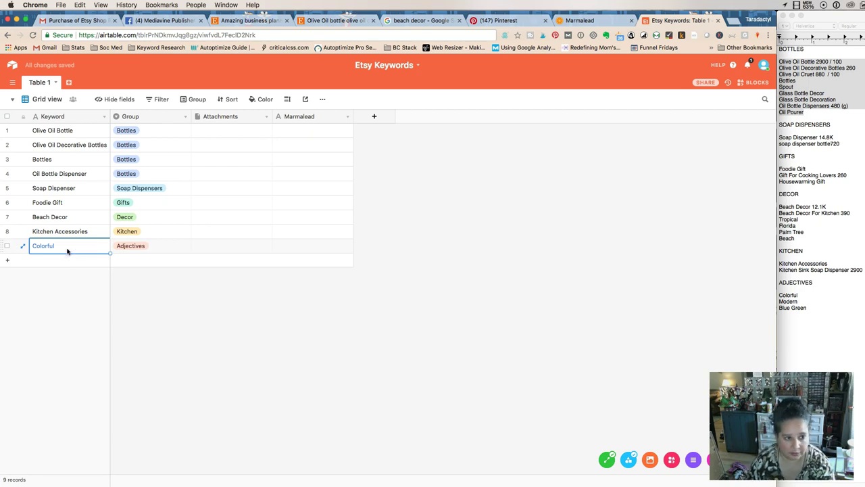
key("shift+Return")
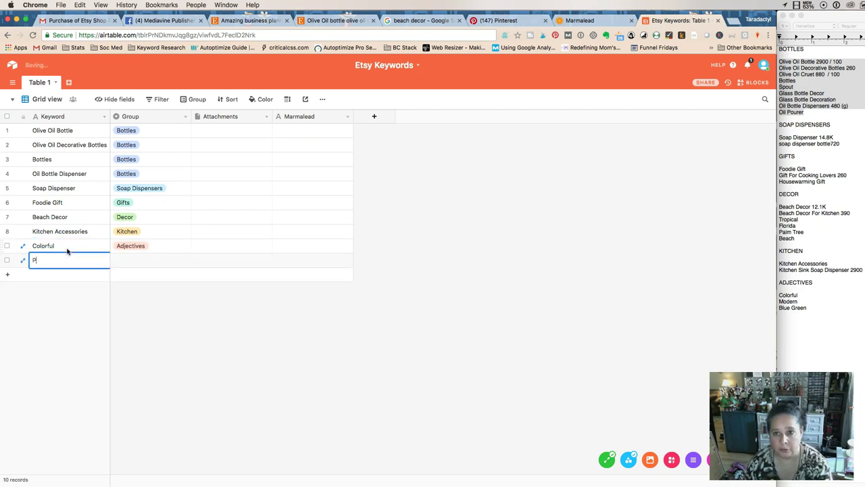
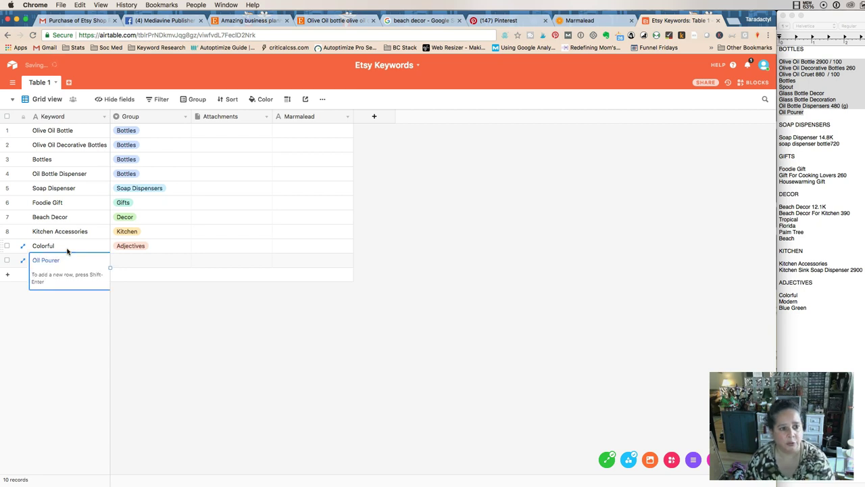
left_click(130, 260)
left_click(125, 261)
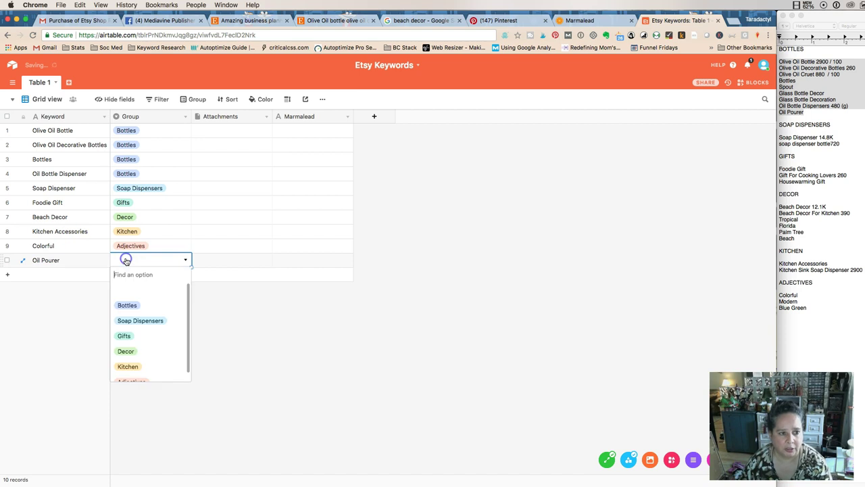
left_click(133, 306)
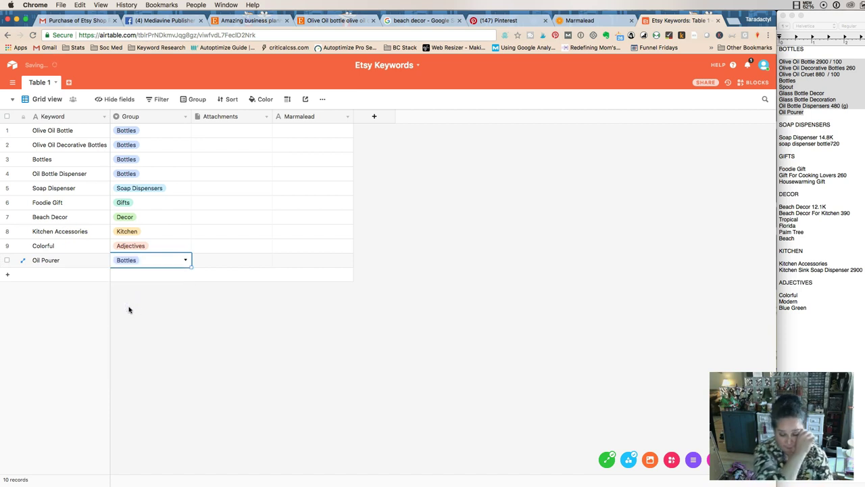
Add a filter to the view on the Group field with the "is" condition, leaving its option unselected.
left_click(160, 100)
left_click(165, 137)
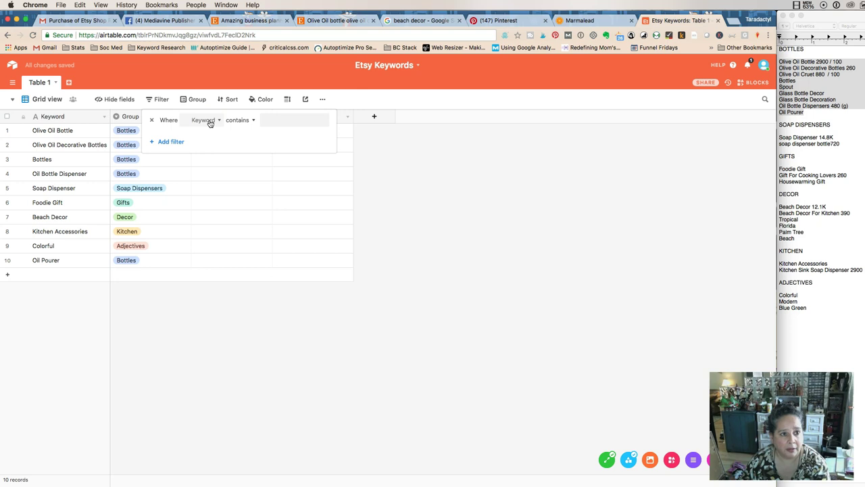
left_click(210, 122)
left_click(209, 162)
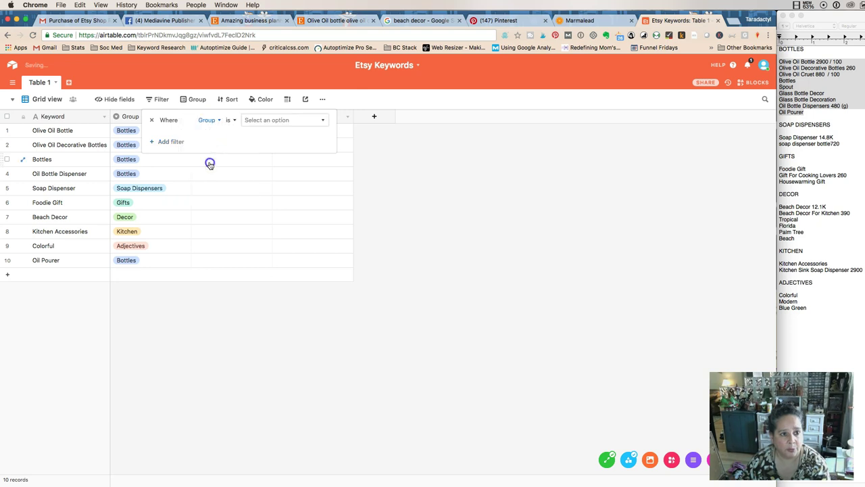
left_click(272, 122)
left_click(273, 121)
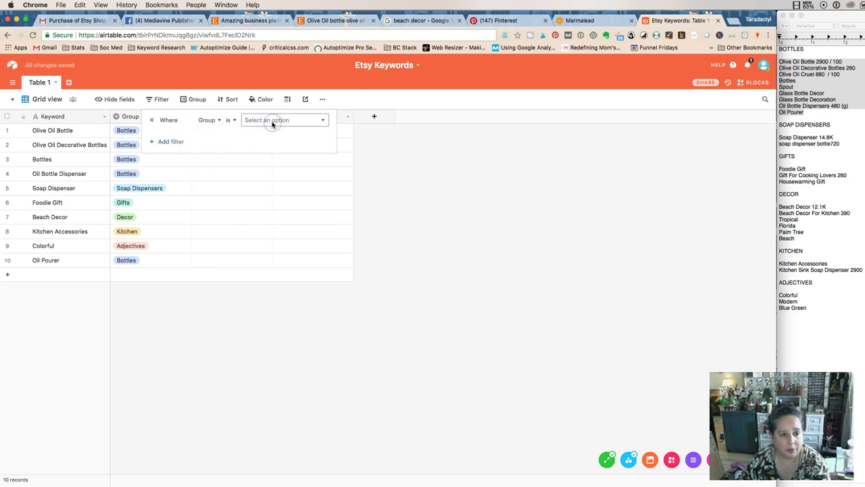
Sort the view by the Group field in First-Last order and apply the sort.
left_click(228, 101)
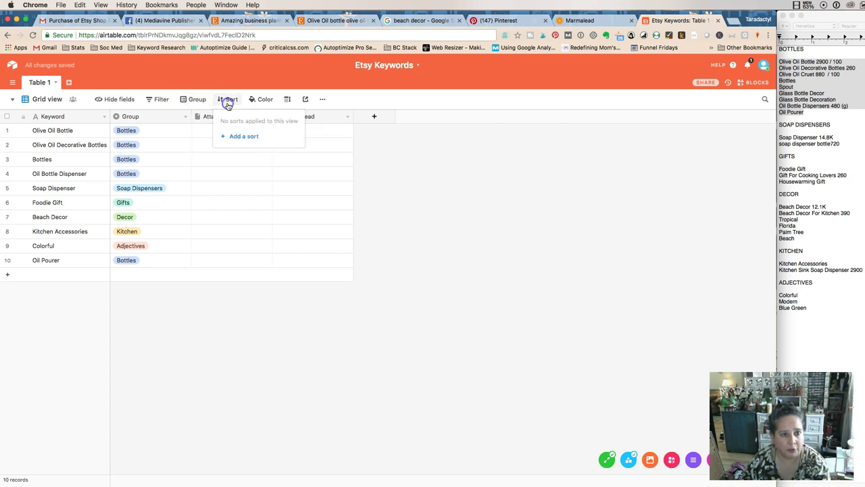
left_click(237, 139)
left_click(301, 121)
left_click(293, 149)
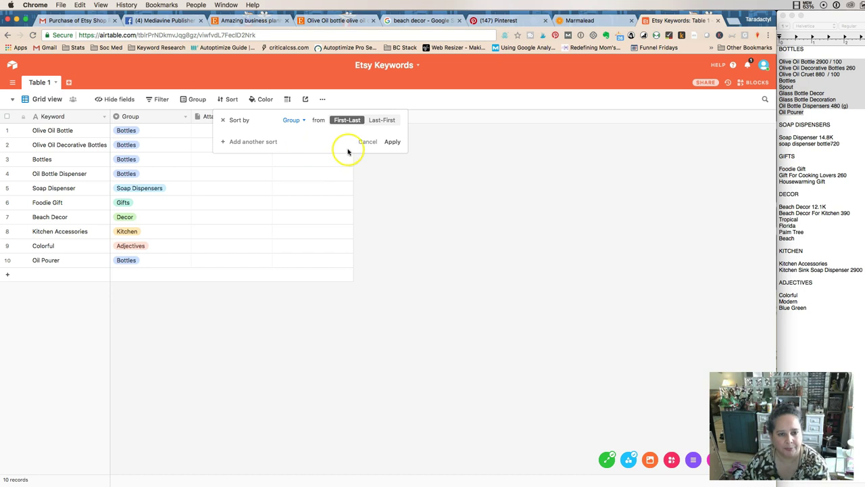
left_click(393, 142)
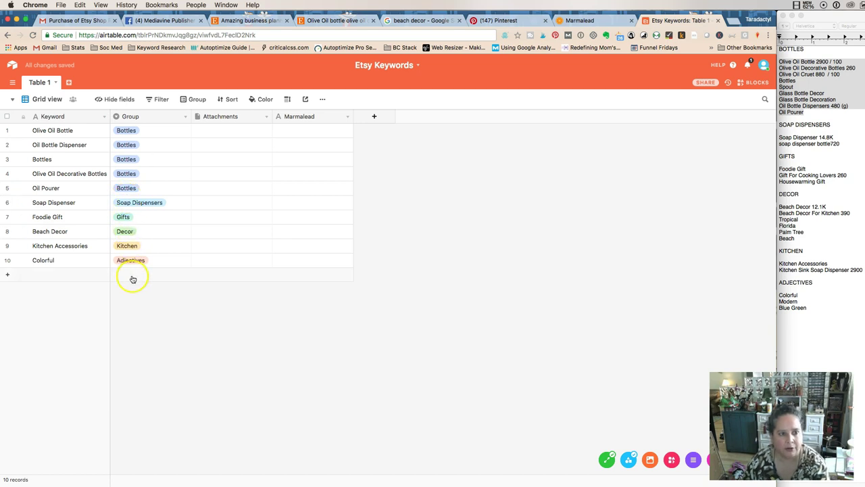
Add a record below Colorful with the keyword "Palm Tree" and the Group Decor, and reapply the Group sort.
left_click(71, 272)
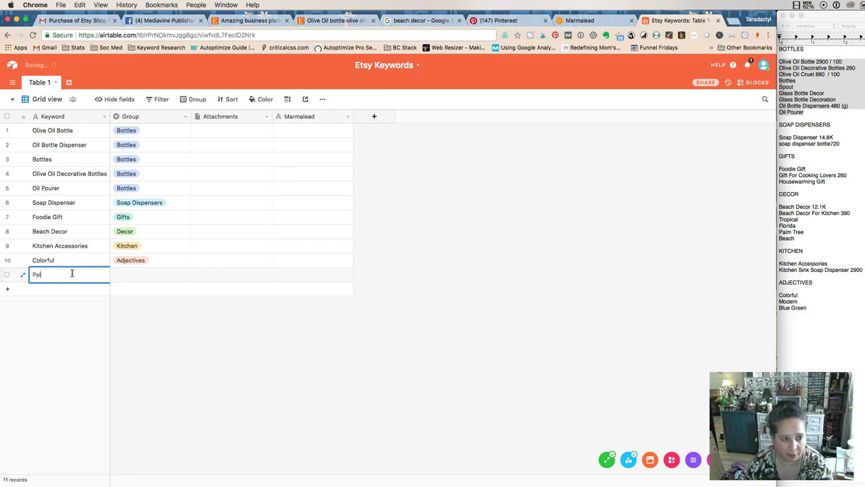
type("Palm Tree")
key("Tab")
type("Decor")
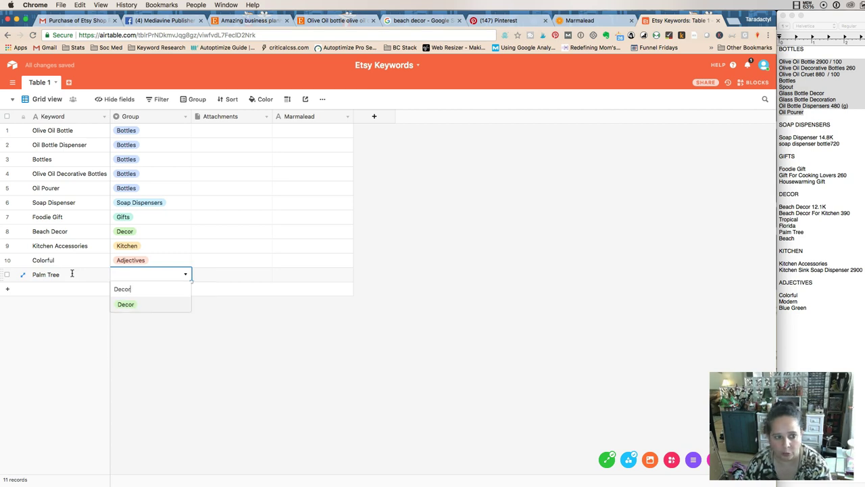
key("Return")
key("Return")
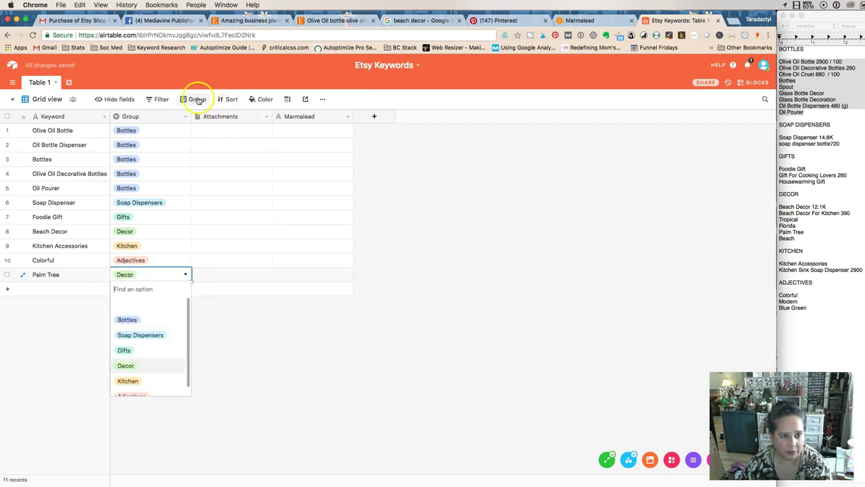
left_click(223, 100)
left_click(391, 143)
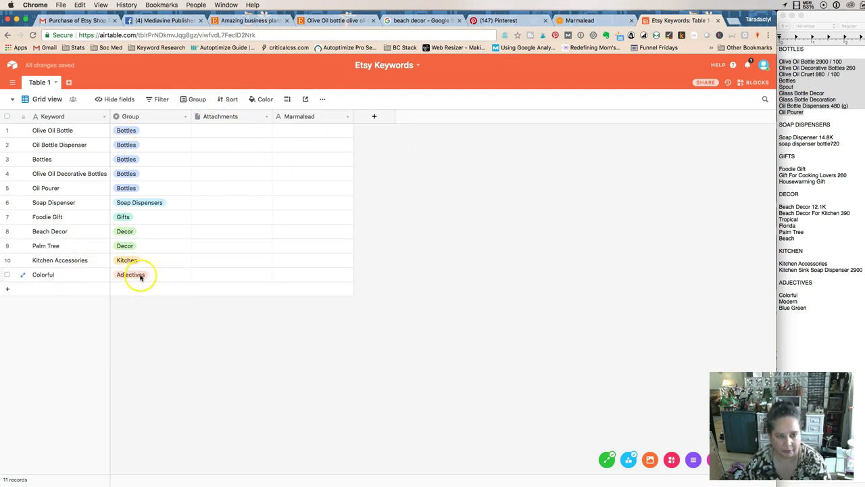
Rename the Attachments field to "Google".
left_click(226, 118)
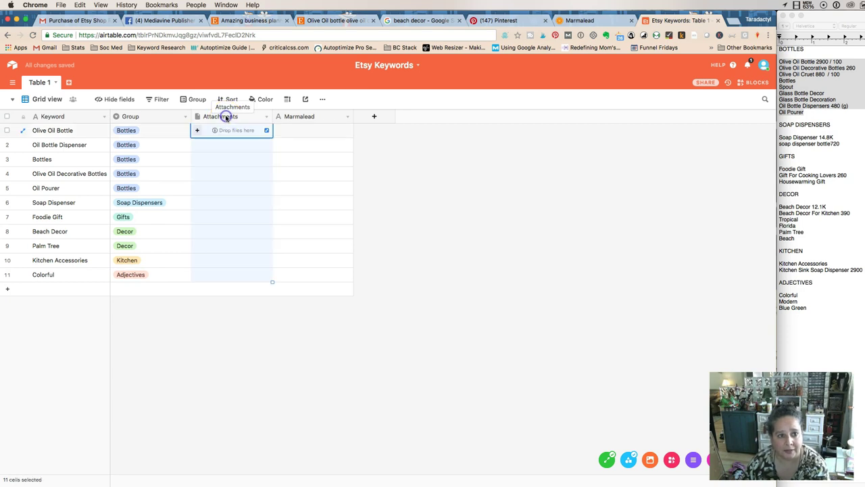
left_click(265, 119)
left_click(236, 130)
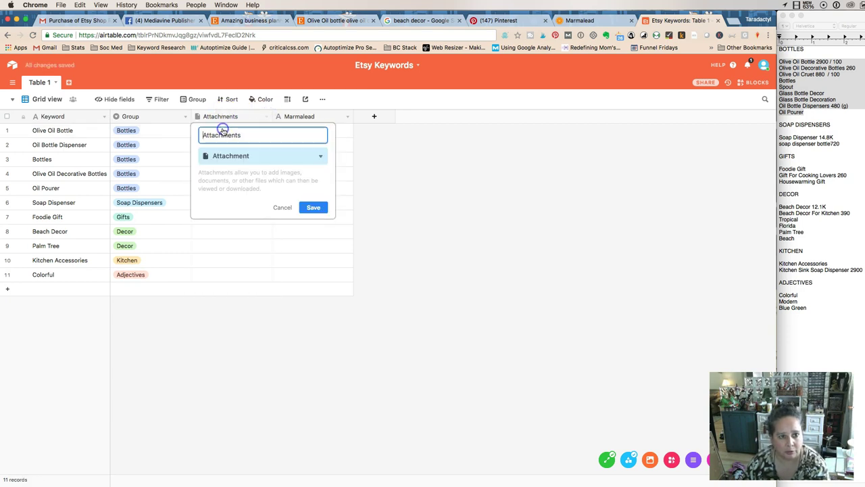
type("Google")
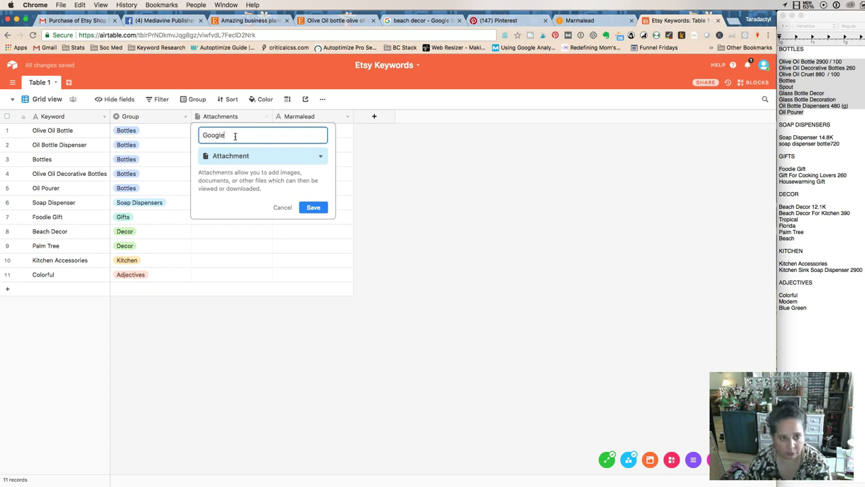
key("Return")
Change the Google field's type to Number with the Integer format and save it.
left_click(235, 131)
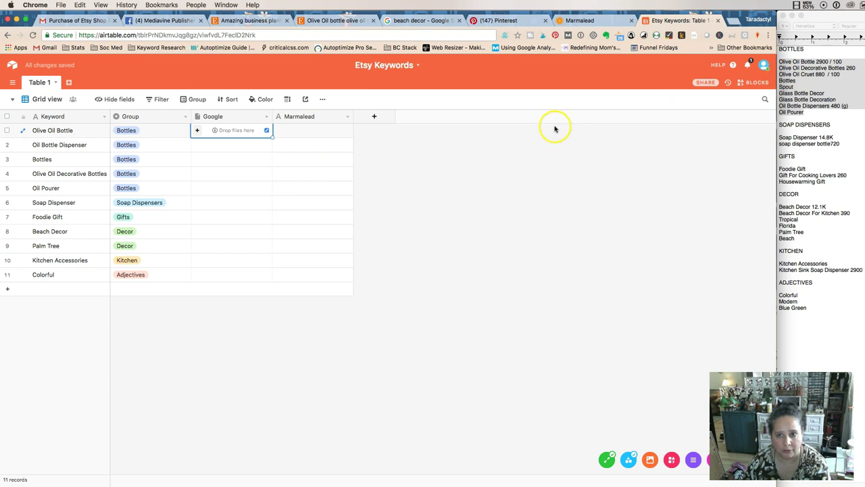
left_click(230, 133)
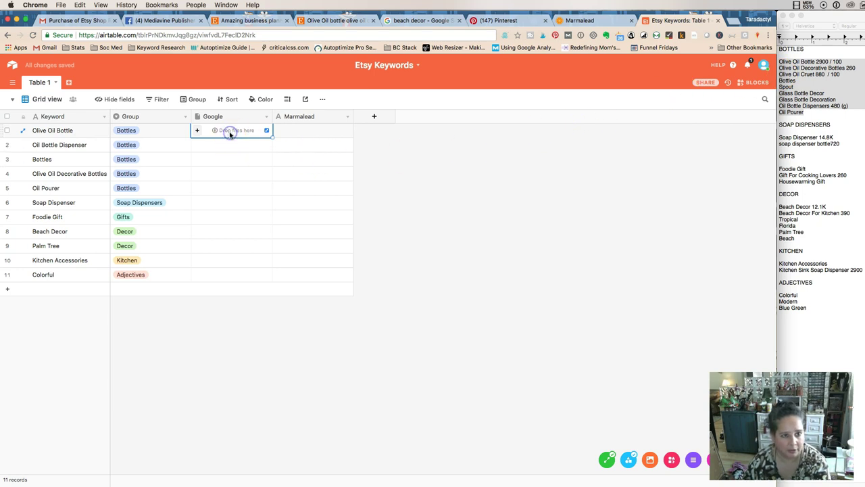
left_click(267, 117)
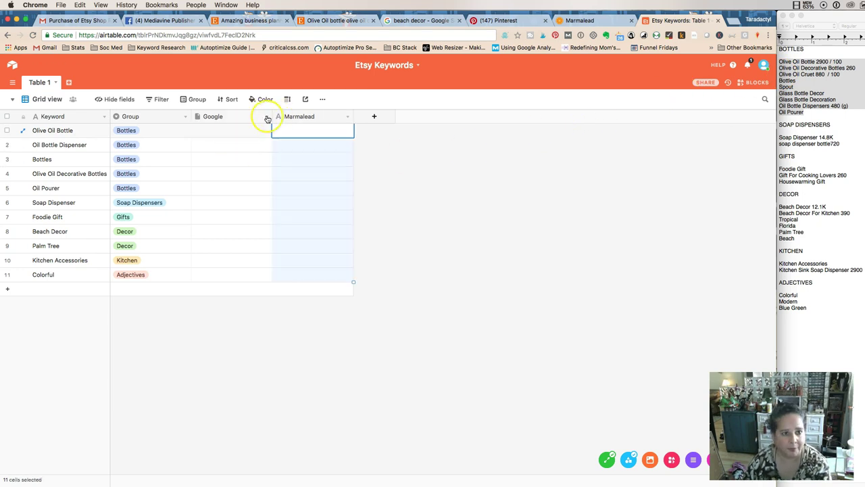
left_click(230, 131)
left_click(274, 155)
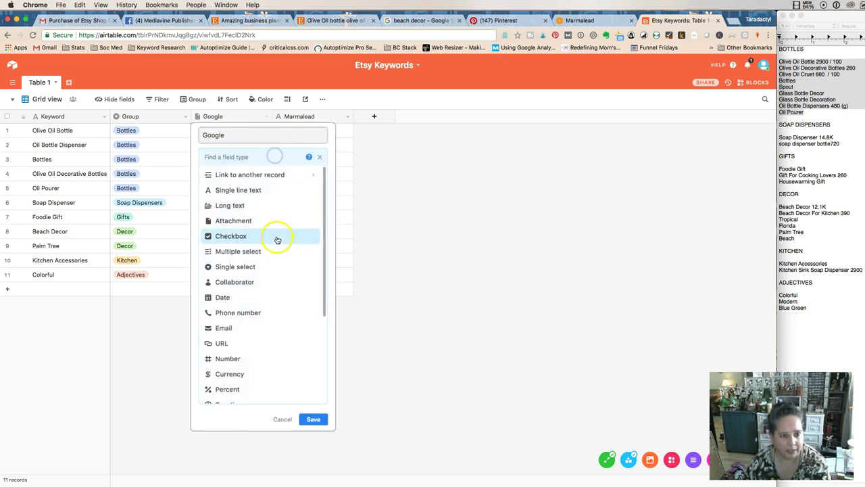
left_click(246, 361)
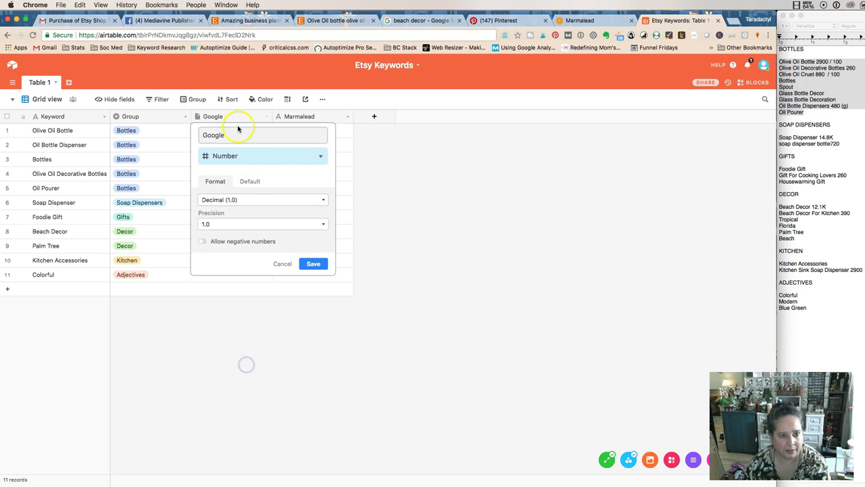
left_click(246, 200)
left_click(245, 204)
left_click(314, 241)
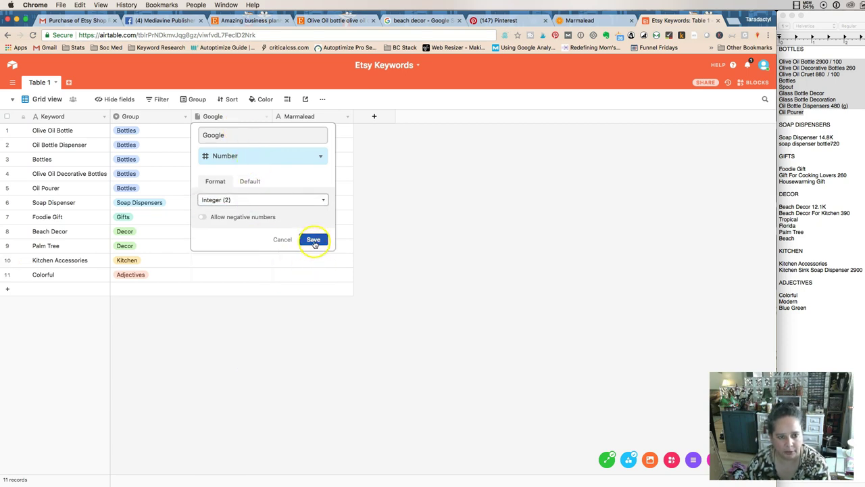
Change the Marmalead field's type to Number with the Integer format and save it.
left_click(347, 117)
left_click(312, 130)
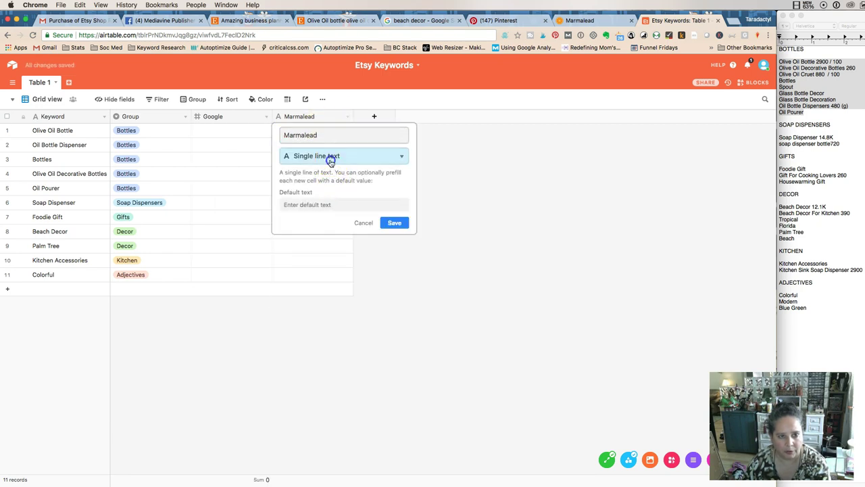
left_click(329, 156)
left_click(316, 358)
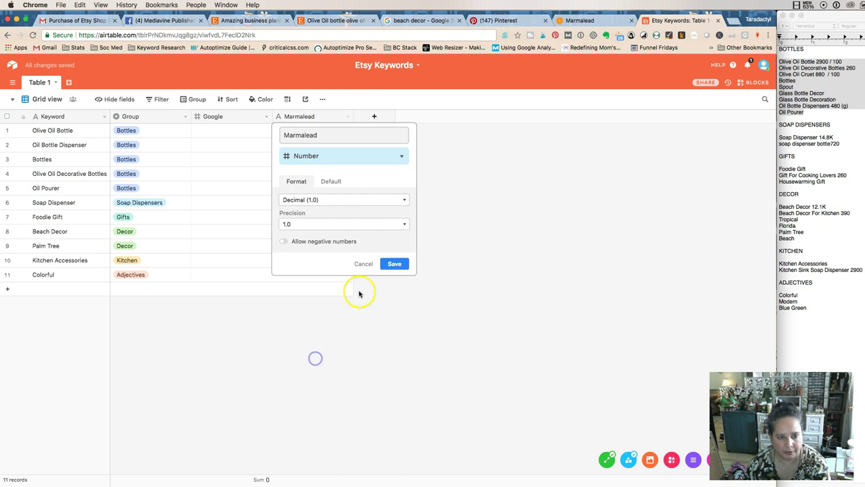
left_click(320, 200)
left_click(320, 207)
left_click(394, 240)
Enter 2900 for Google and 100 for Marmalead on the Olive Oil Bottle record, and 480 for Marmalead on Oil Bottle Dispenser.
left_click(221, 133)
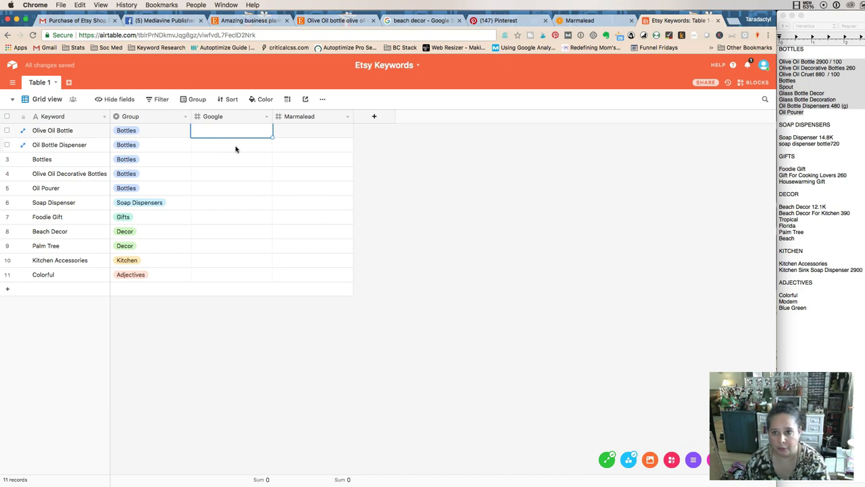
type("2900")
key("Tab")
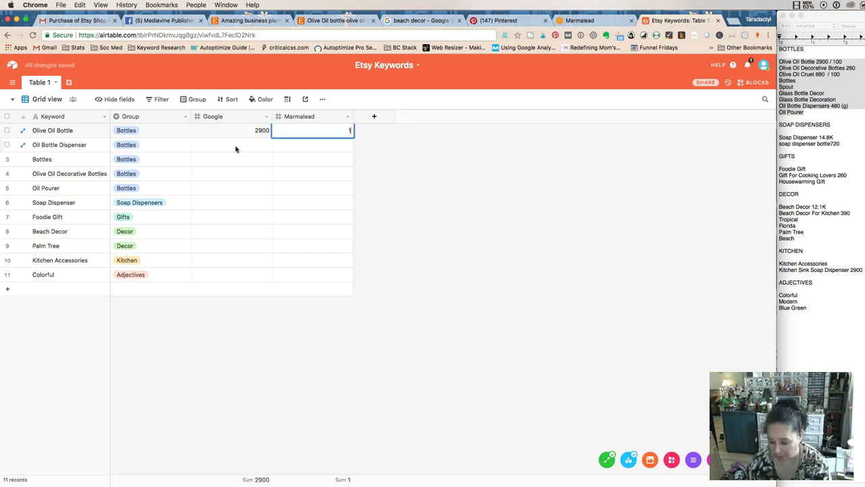
left_click(226, 145)
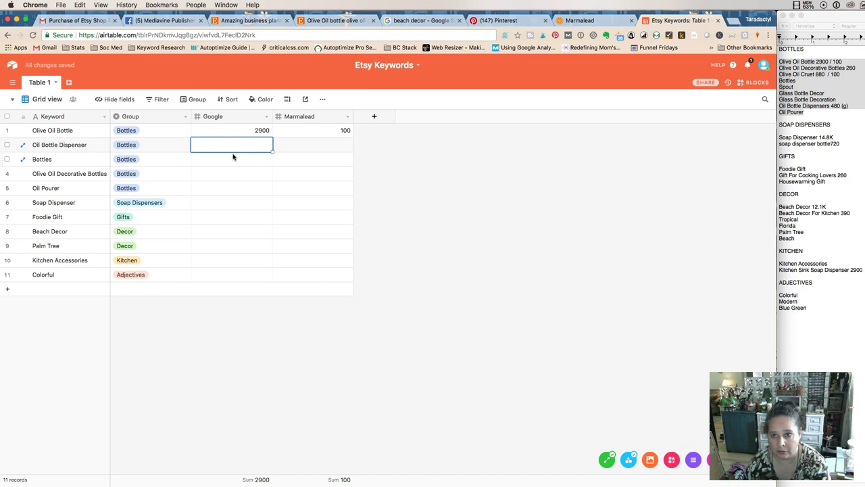
left_click(311, 146)
type("480")
left_click(285, 165)
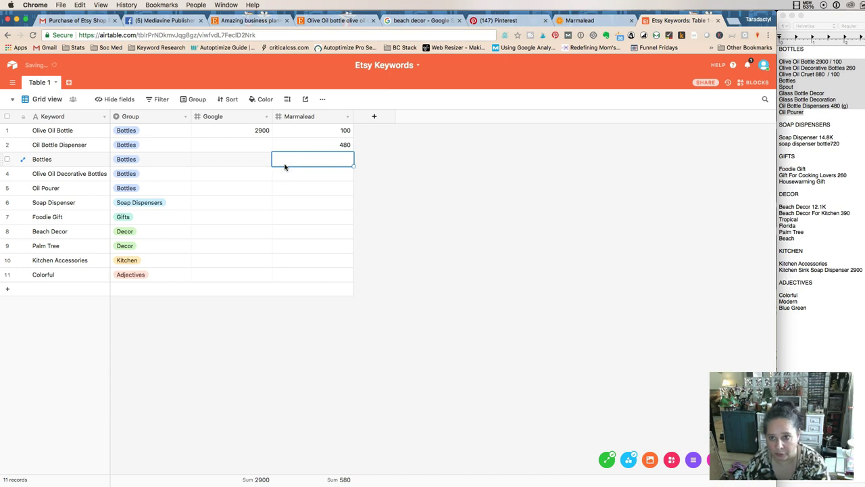
Set the Google value of the Soap Dispenser record to 148000.
left_click(301, 201)
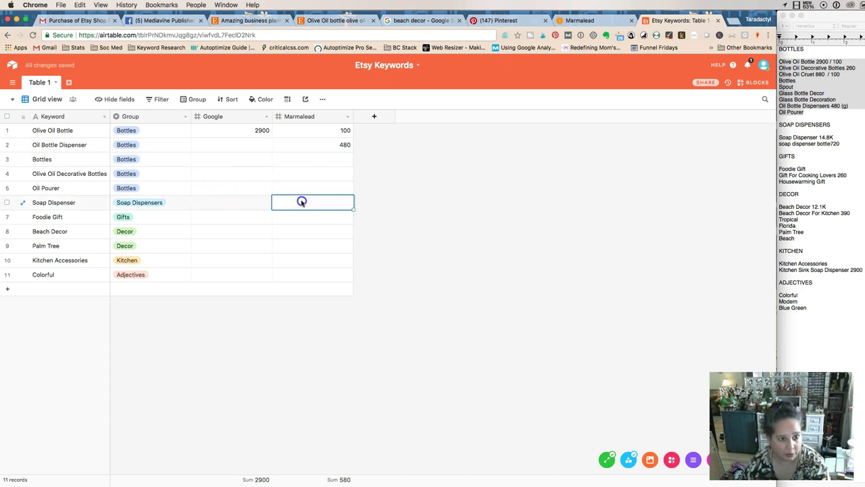
left_click(265, 202)
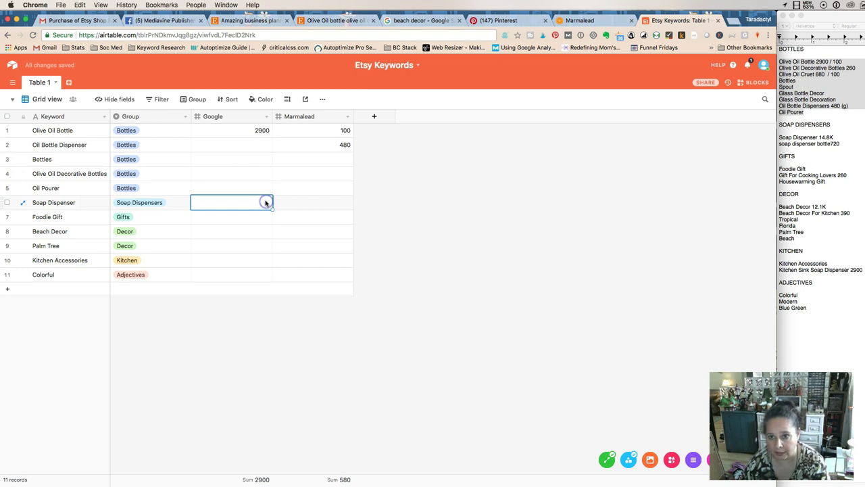
type("148")
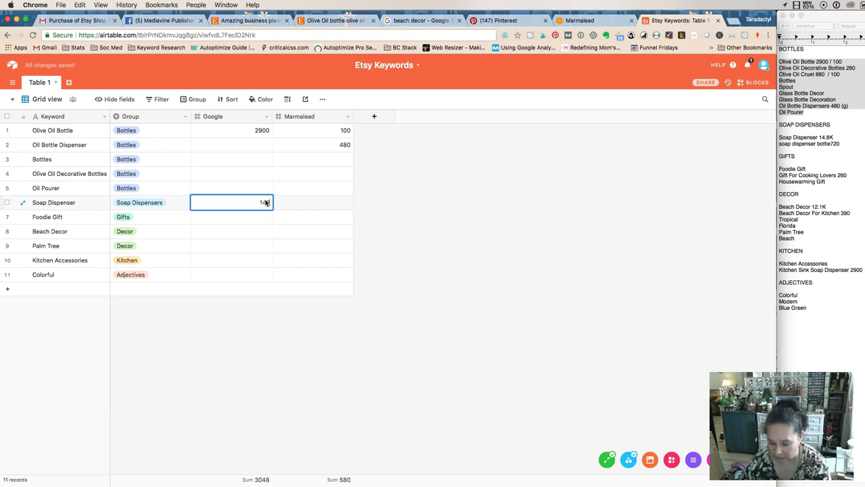
type("000")
key("Return")
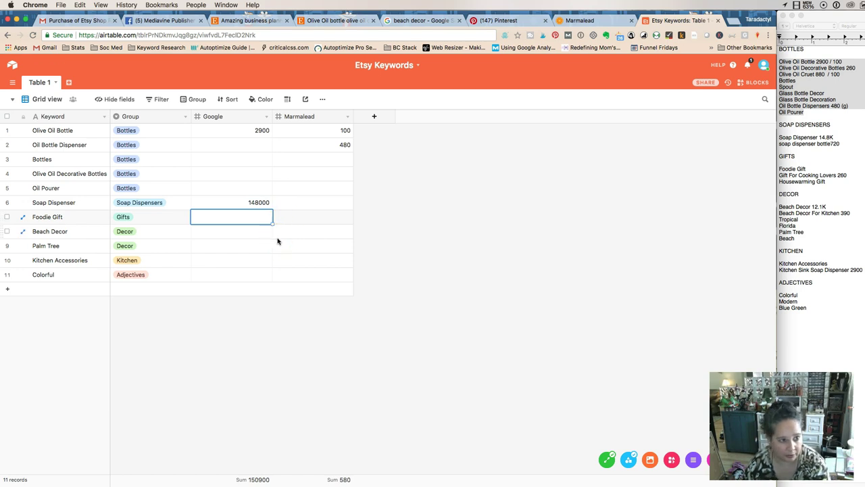
Add a record "Gift For Cooking Lovers" with the Group Gifts and the Google value 260, and reapply the Group sort.
left_click(80, 289)
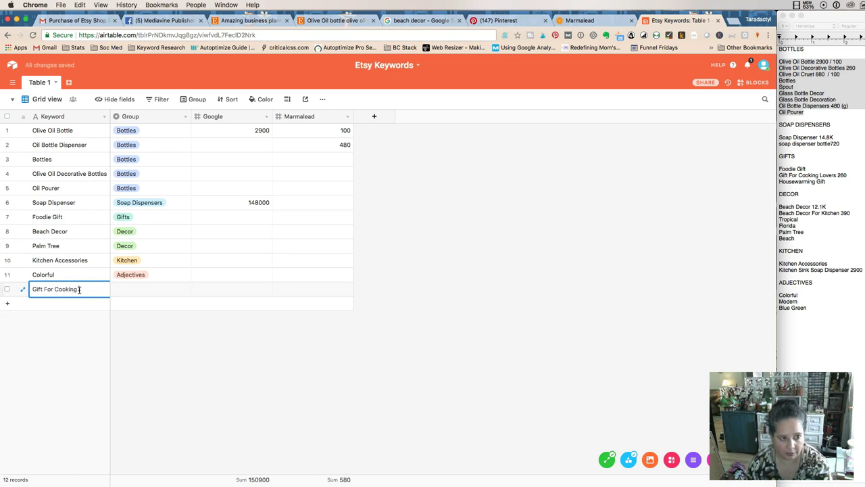
key("Tab")
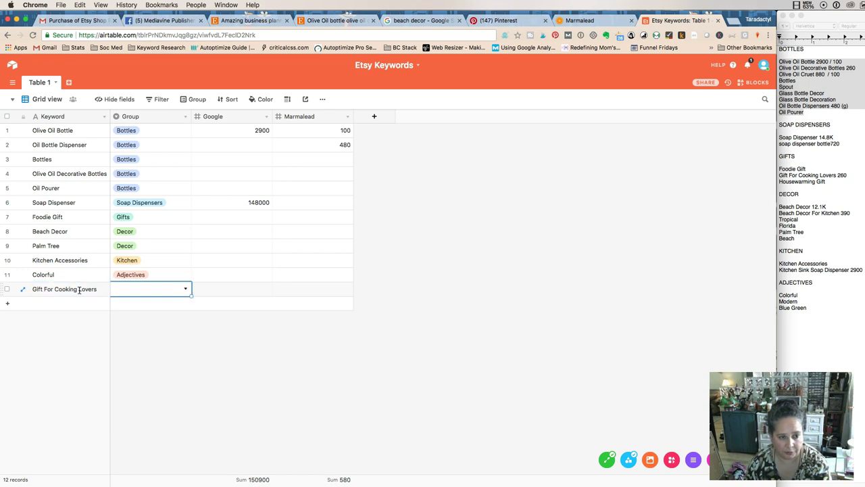
type("g")
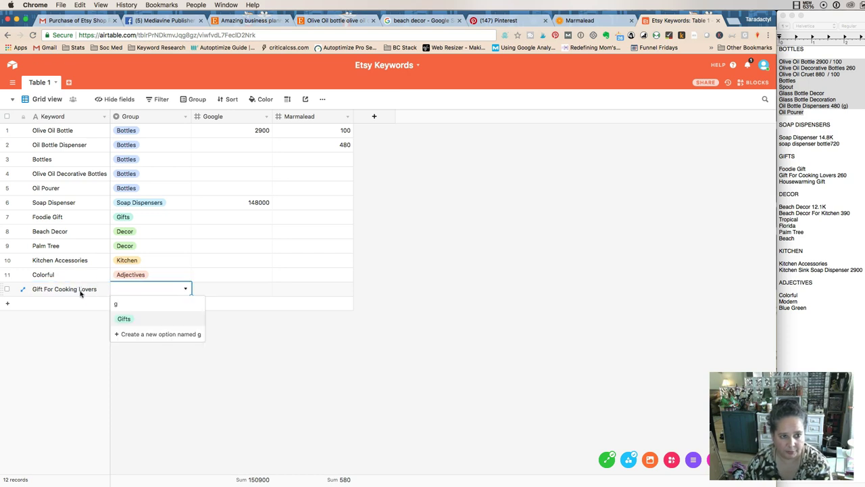
left_click(124, 318)
left_click(243, 292)
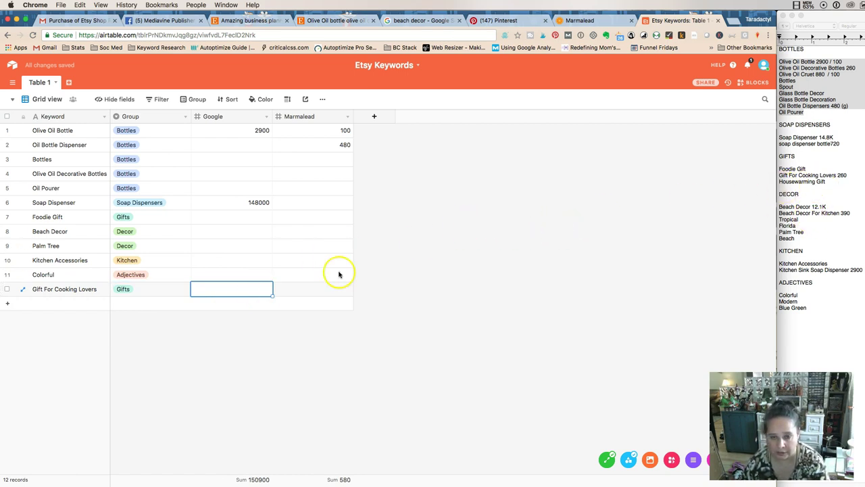
type("260")
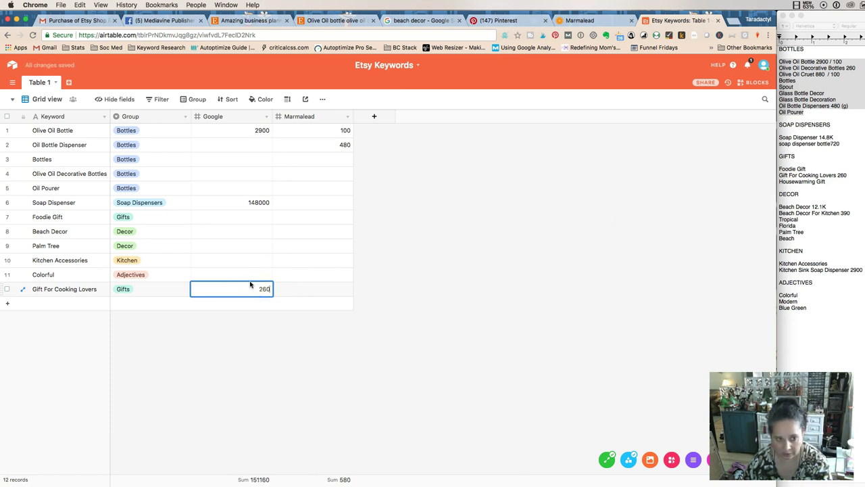
left_click(266, 261)
left_click(225, 99)
left_click(392, 141)
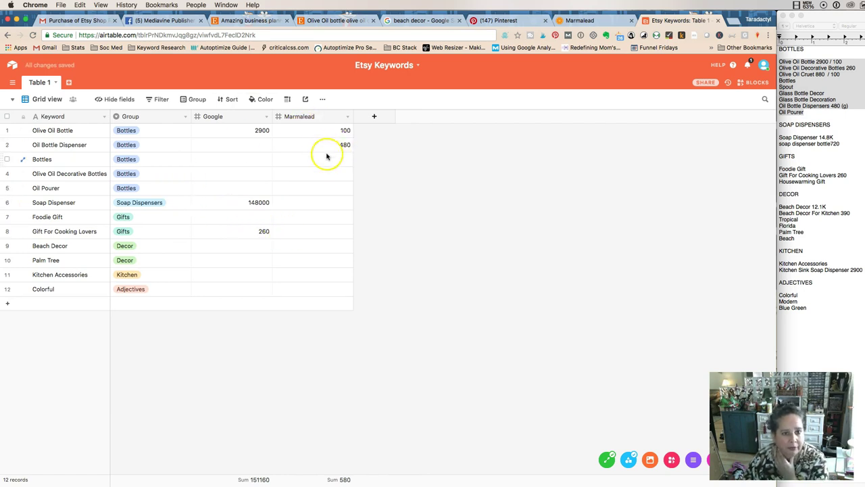
Move the Oil Bottle Dispenser record above the Olive Oil Bottle record.
left_click_drag(2, 146, 5, 130)
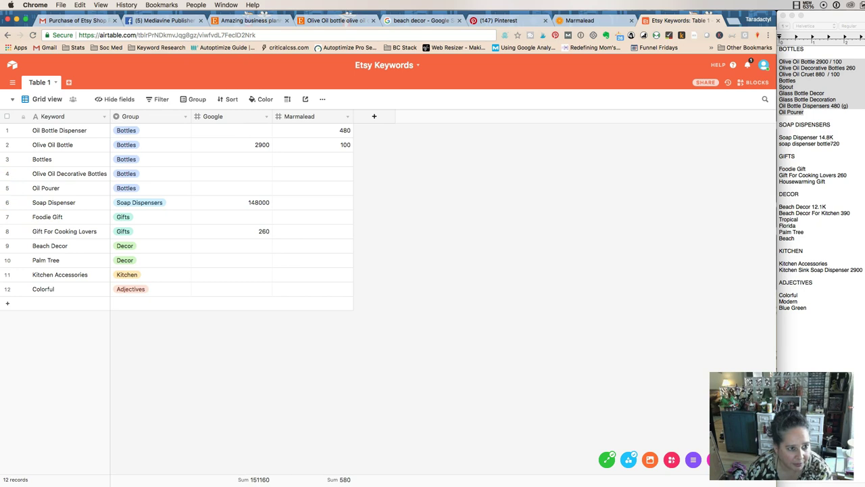
mouse_move(3, 189)
left_mouse_down()
mouse_move(7, 182)
mouse_move(8, 190)
left_mouse_up()
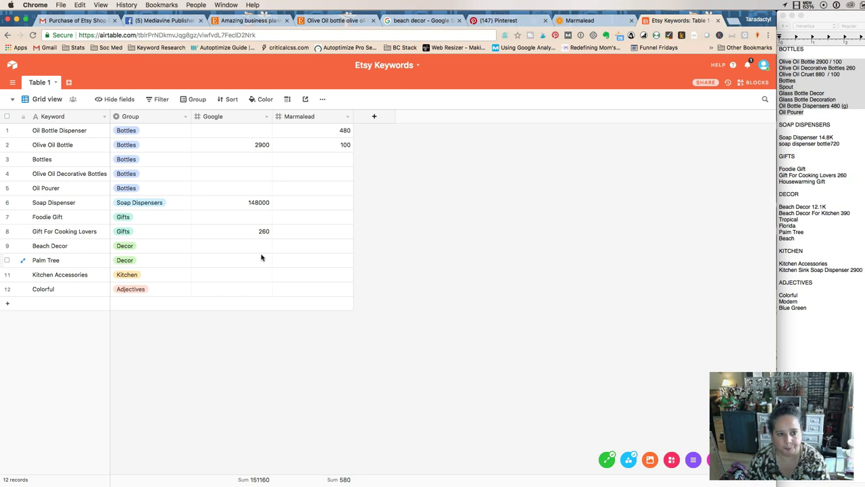
Leave the Etsy Keywords base and return to the overview of all bases.
left_click(262, 231)
left_click(15, 65)
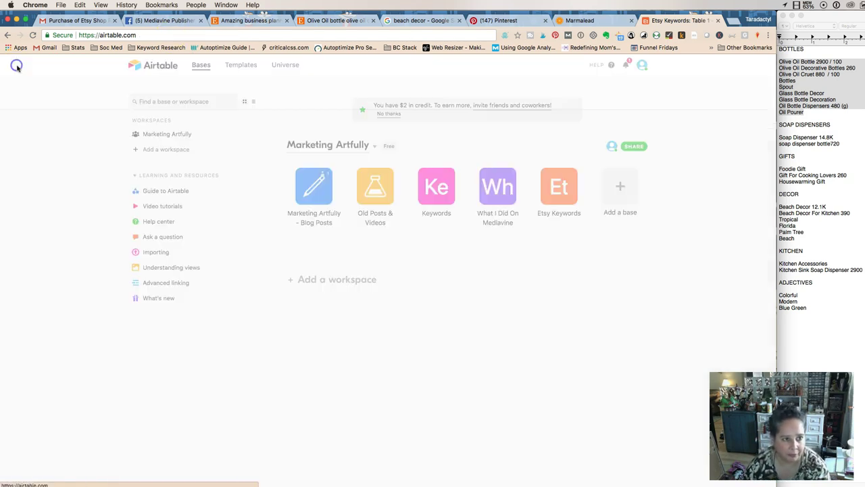
View the Glam - Blog Posts table in the Marketing Artfully - Blog Posts base and return to the bases overview.
left_click(306, 178)
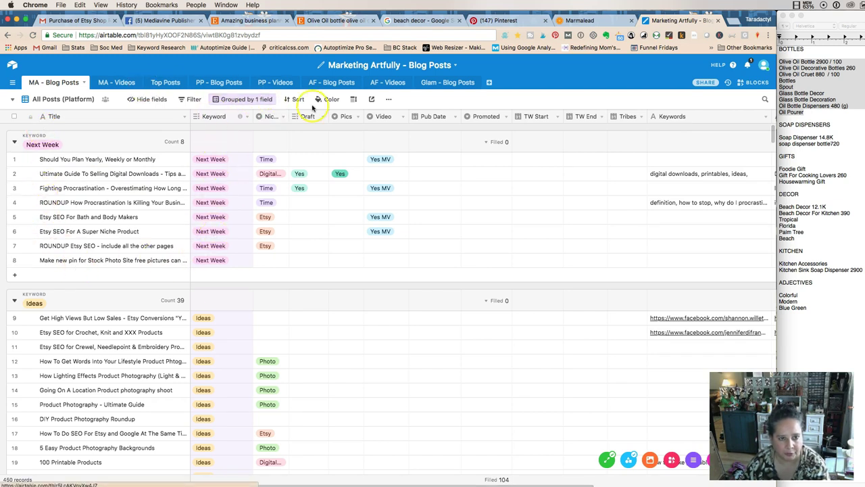
left_click(458, 83)
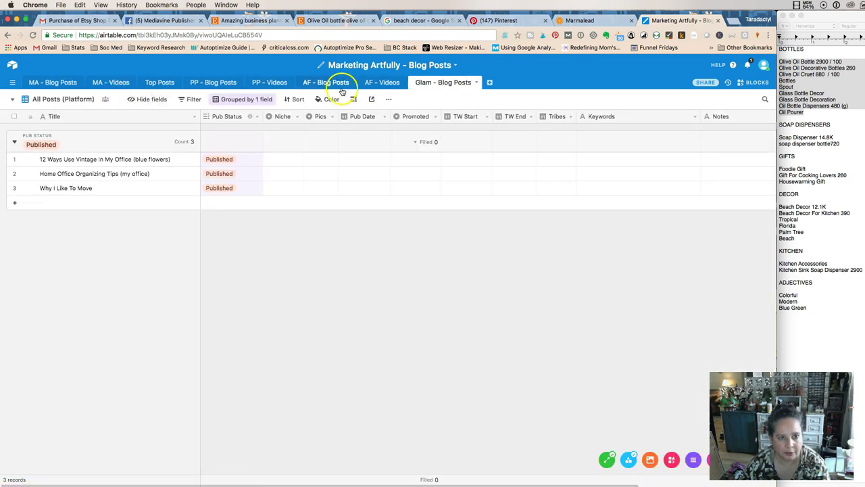
left_click(12, 64)
Open the Etsy Keywords base and group the records of Table 1 by the Group field.
left_click(564, 188)
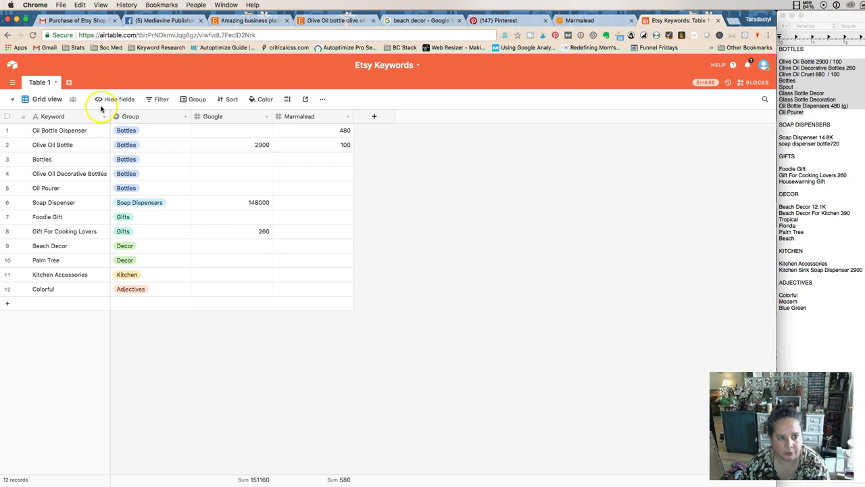
left_click(194, 100)
left_click(202, 138)
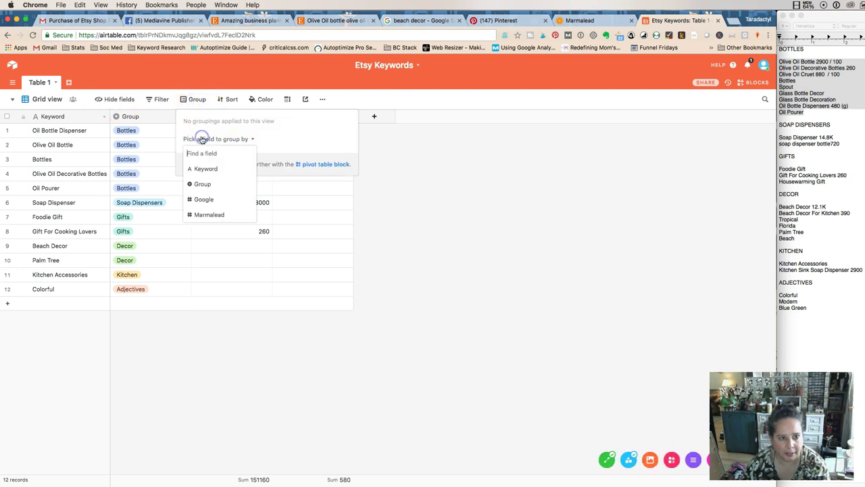
left_click(201, 184)
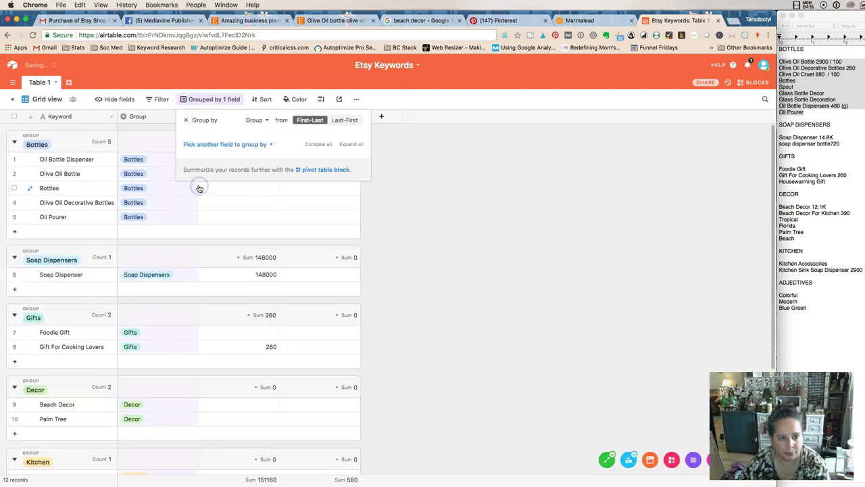
left_click(318, 215)
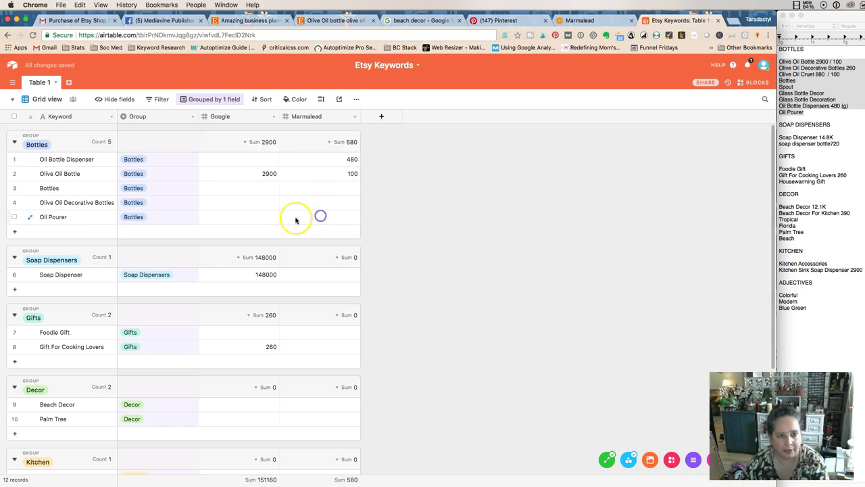
scroll(171, 219, "down", 3)
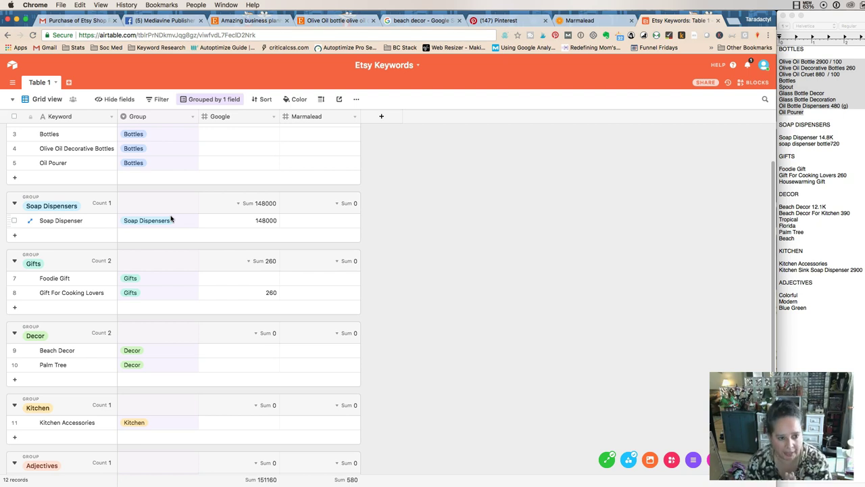
scroll(177, 182, "up", 2)
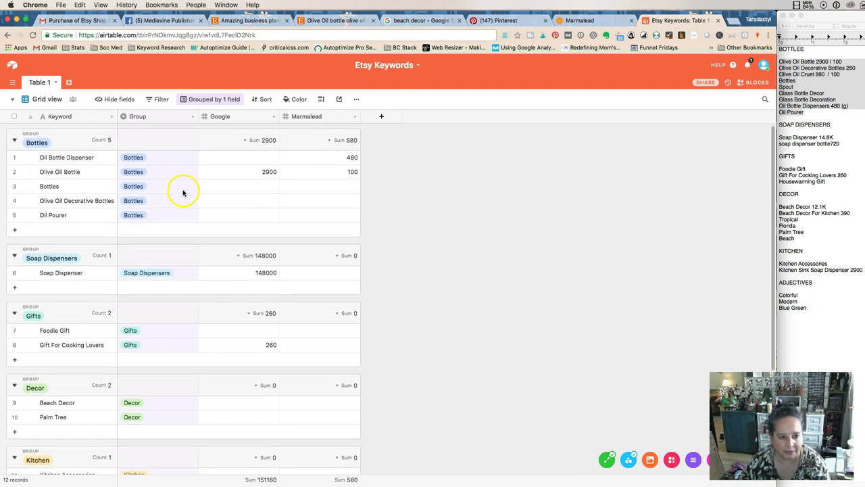
Move the Decor option above Bottles in the Group field's single-select options and save the field.
scroll(185, 189, "down", 2)
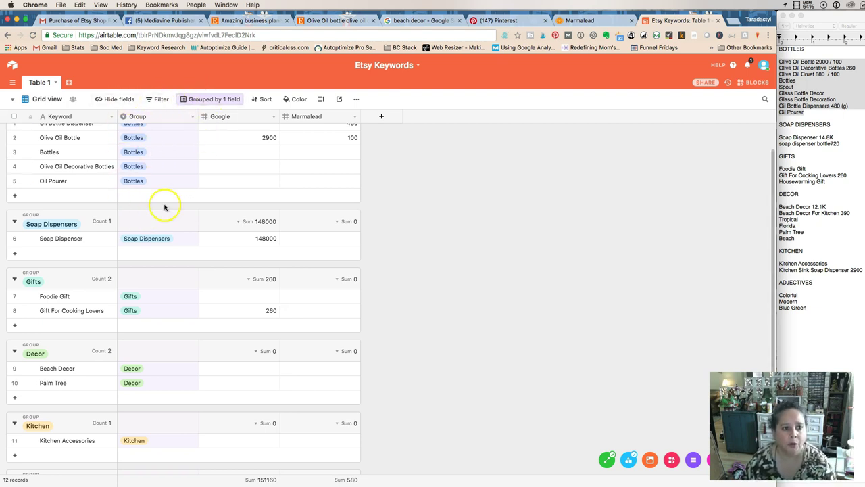
left_click(192, 117)
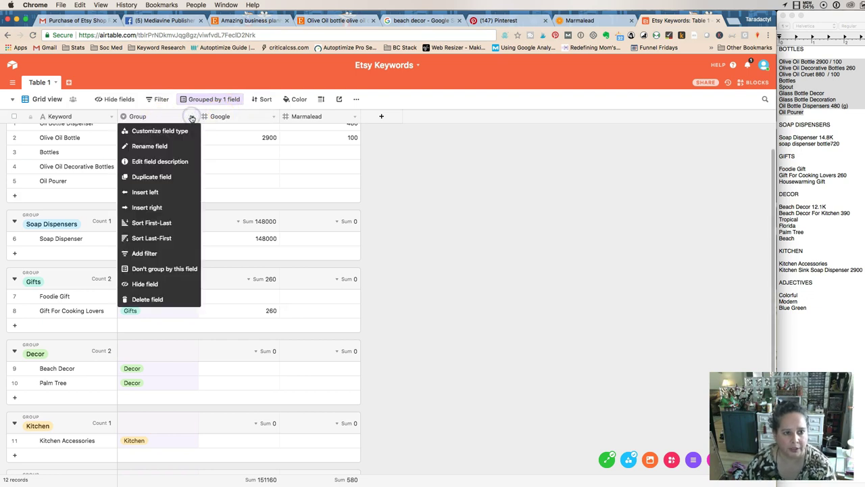
left_click(163, 131)
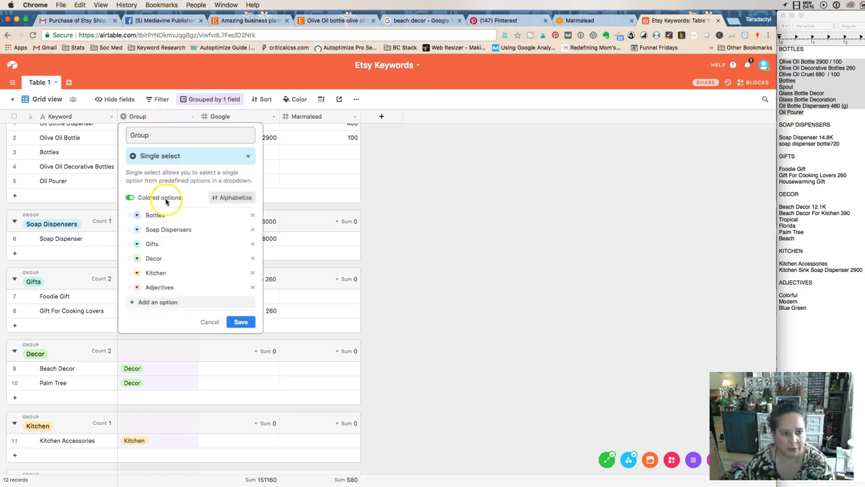
left_click_drag(128, 264, 131, 216)
left_click(237, 321)
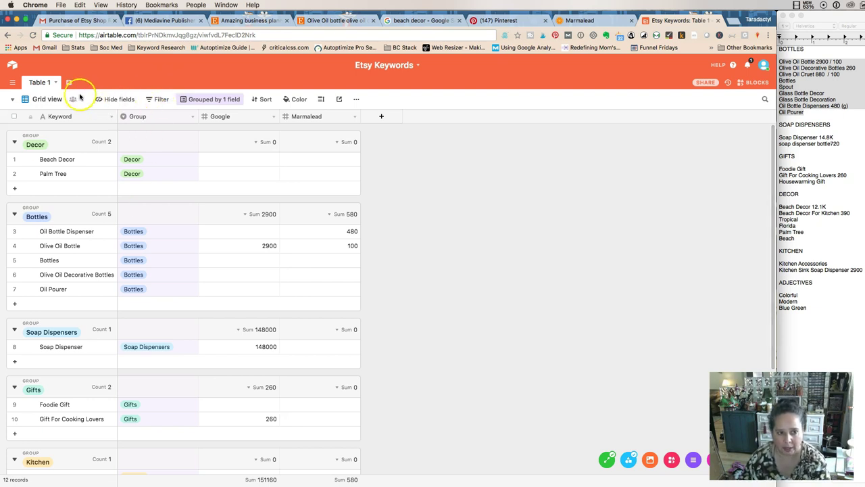
Duplicate Table 1 without its records and open the Group field's options in the copy.
left_click(57, 83)
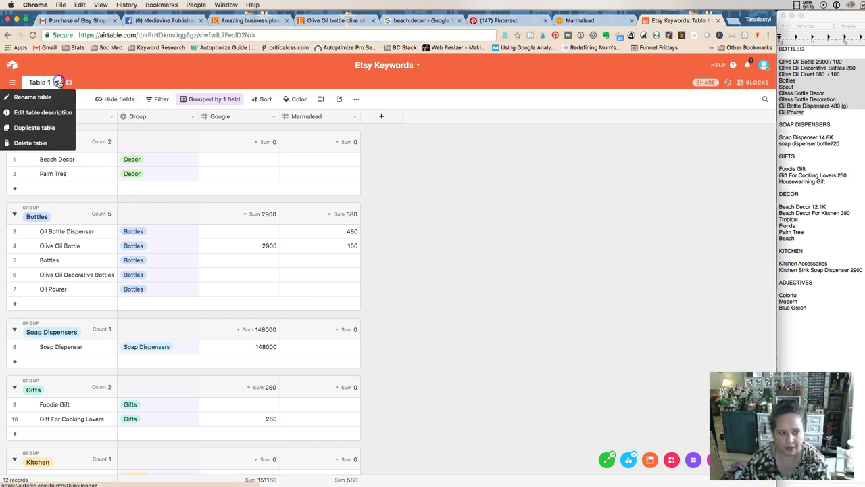
left_click(43, 129)
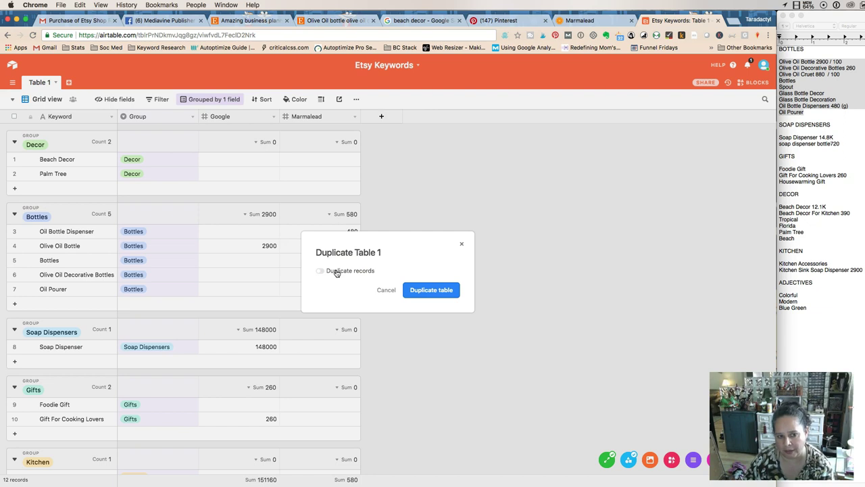
left_click(436, 290)
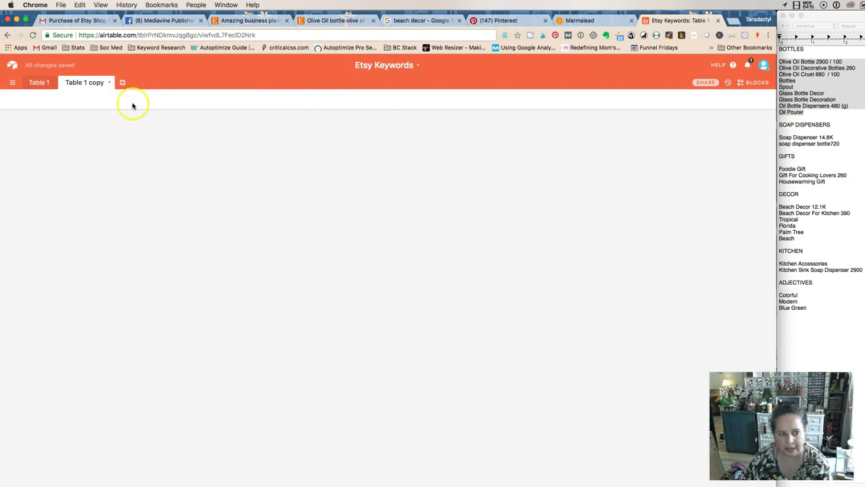
left_click(194, 119)
left_click(184, 129)
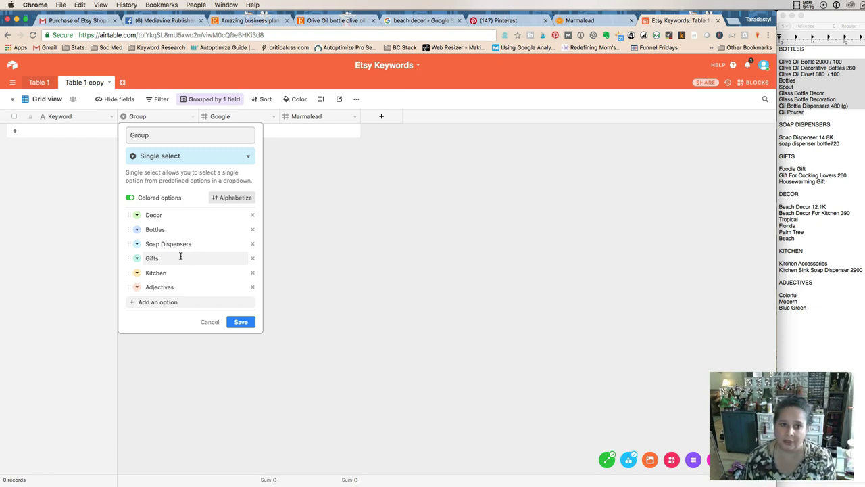
Delete the Table 1 copy table from the Etsy Keywords base.
left_click(109, 83)
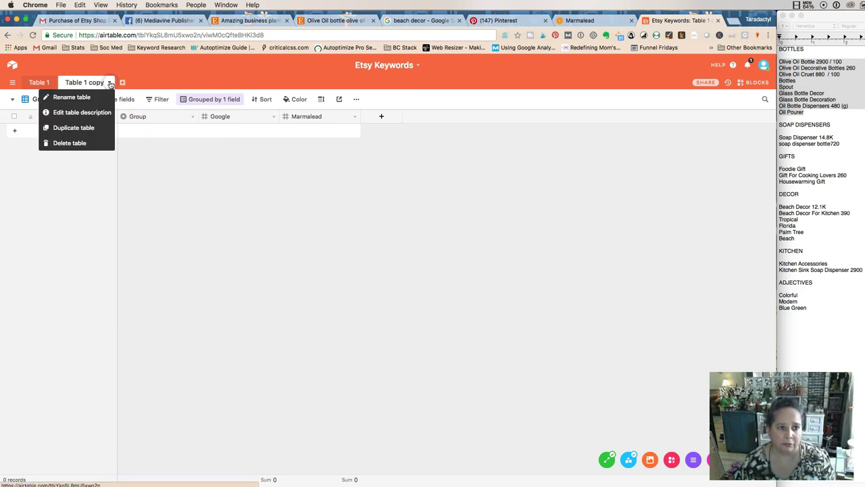
left_click(87, 143)
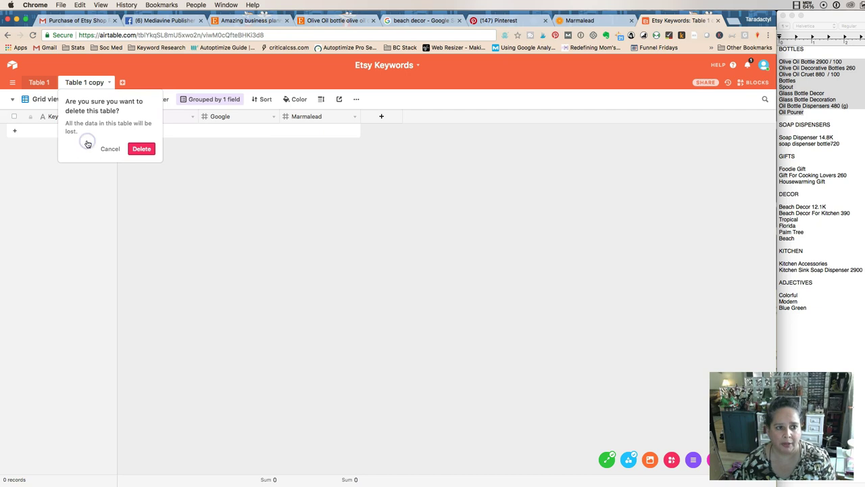
left_click(141, 149)
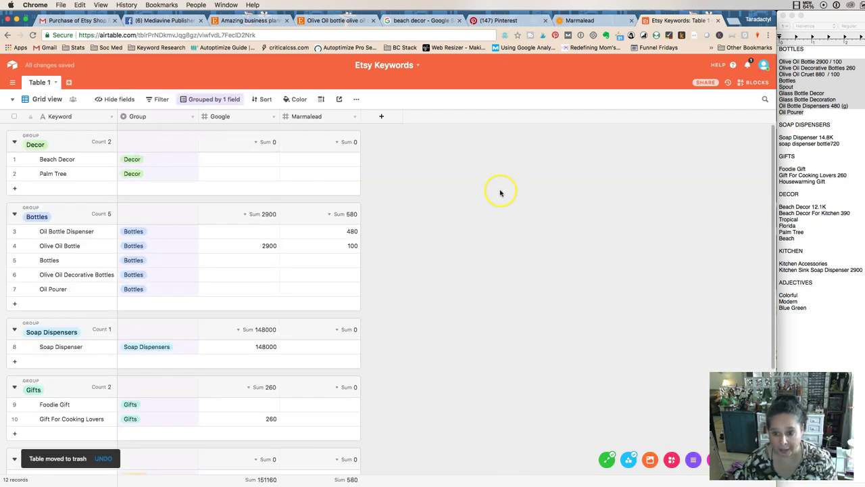